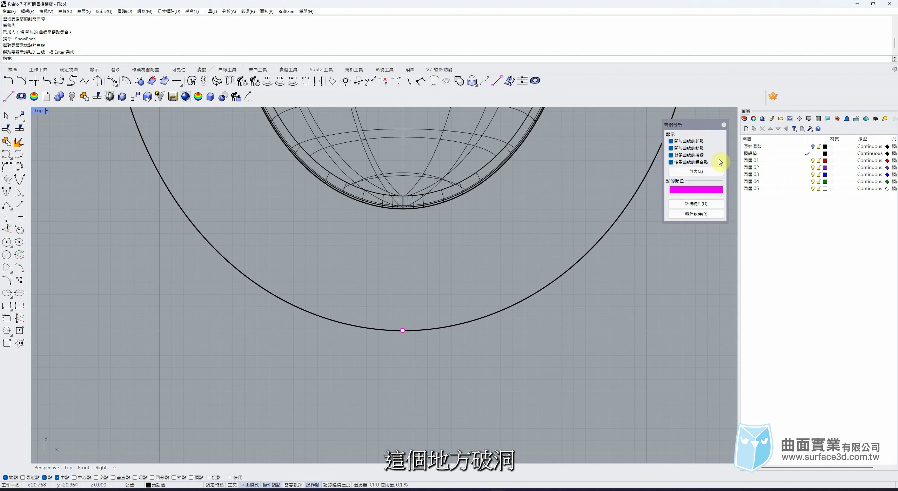
Close the end analysis, show the outer offset curve's control points, and select the two end points at its bowl-side gap
{"action": "left_click", "coordinate": [723, 125]}
{"action": "left_click_drag", "start_coordinate": [581, 351], "coordinate": [471, 302]}
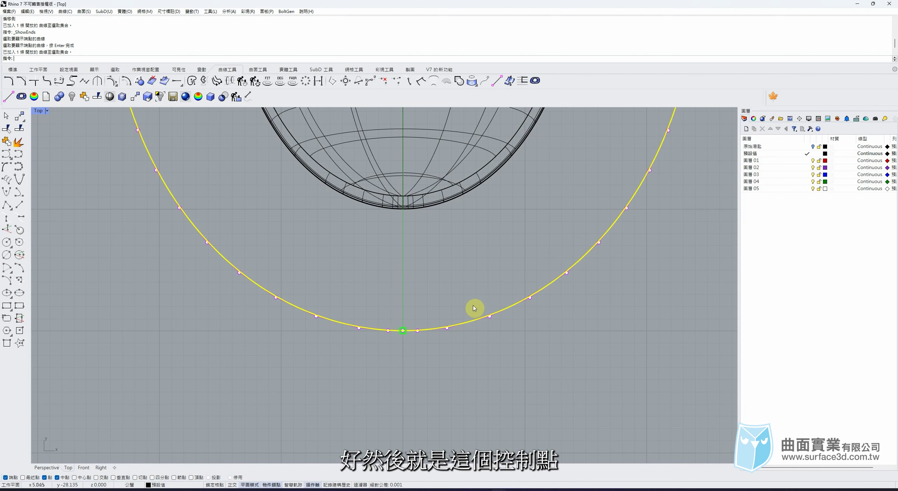
{"action": "key", "text": "F10"}
{"action": "left_click_drag", "start_coordinate": [398, 323], "coordinate": [407, 358]}
{"action": "scroll", "coordinate": [400, 351], "scroll_direction": "up", "scroll_amount": 5}
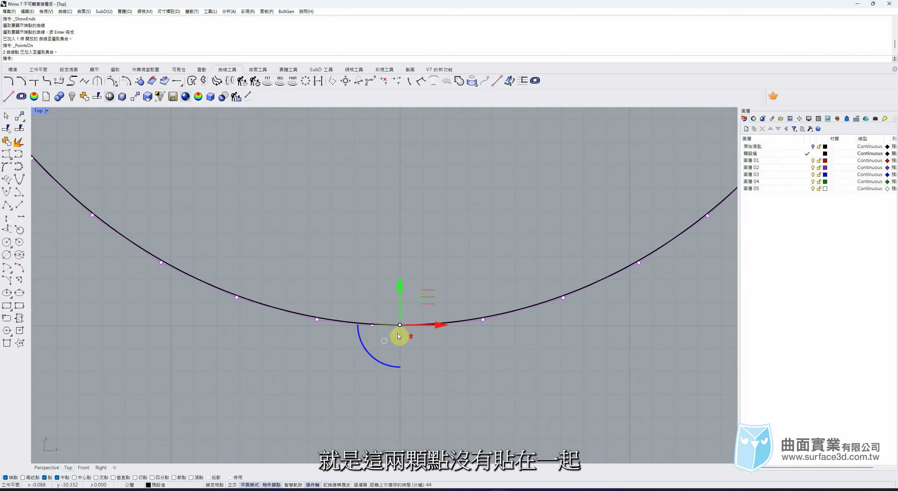
Align the two selected control points at X = 0 in world coordinates with Set Points, and check that the curve is closed
{"action": "left_click", "coordinate": [199, 69]}
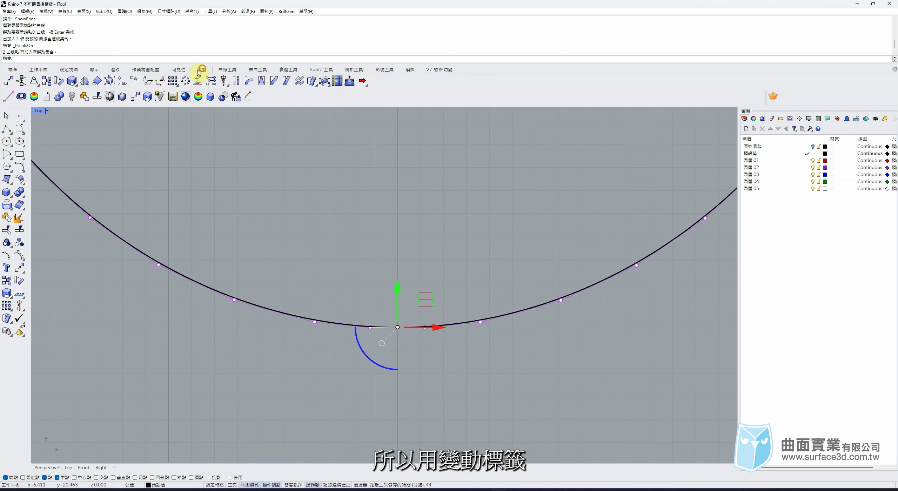
{"action": "left_click", "coordinate": [213, 81]}
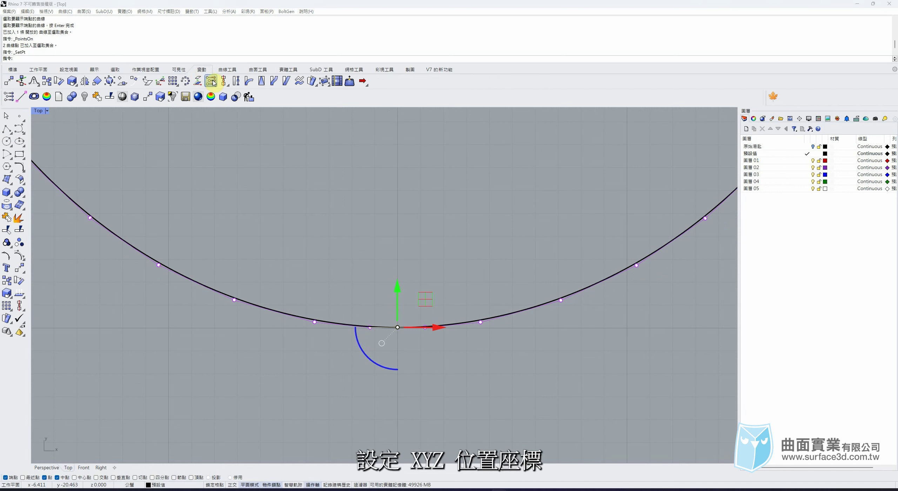
{"action": "left_click_drag", "start_coordinate": [205, 159], "coordinate": [84, 133]}
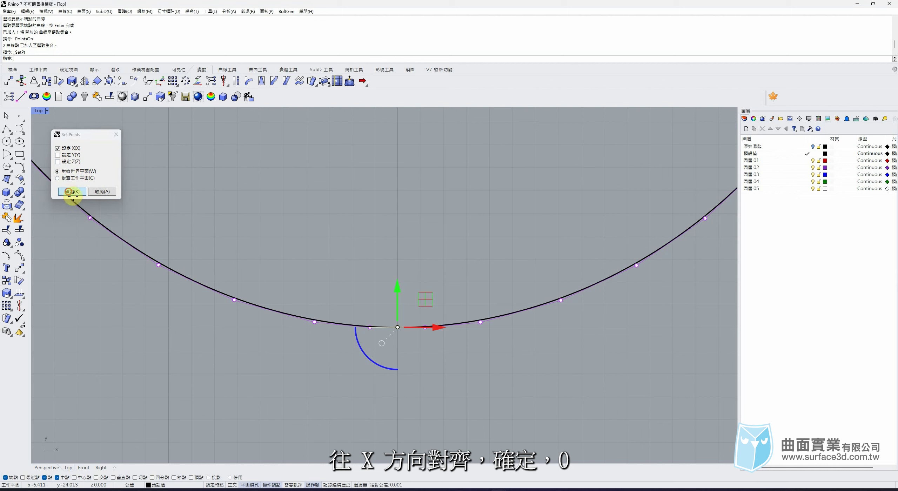
{"action": "left_click", "coordinate": [72, 191]}
{"action": "type", "text": "0"}
{"action": "key", "text": "Return"}
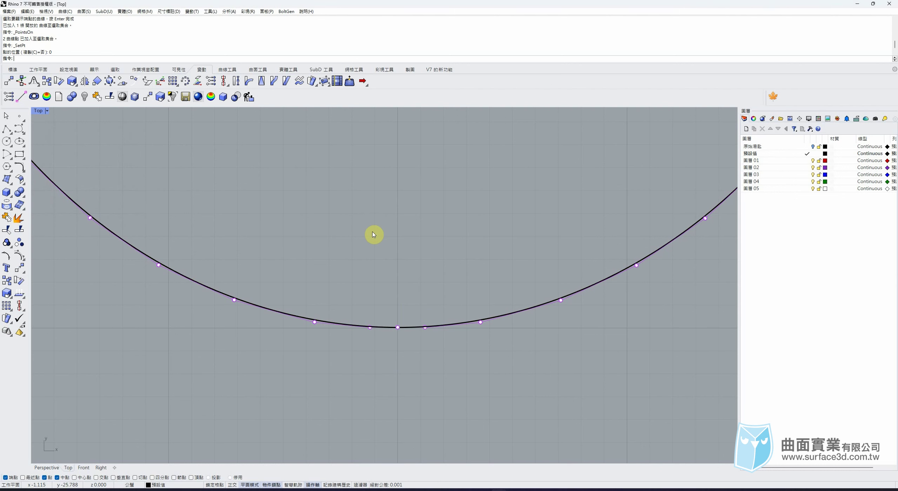
{"action": "left_click", "coordinate": [432, 325]}
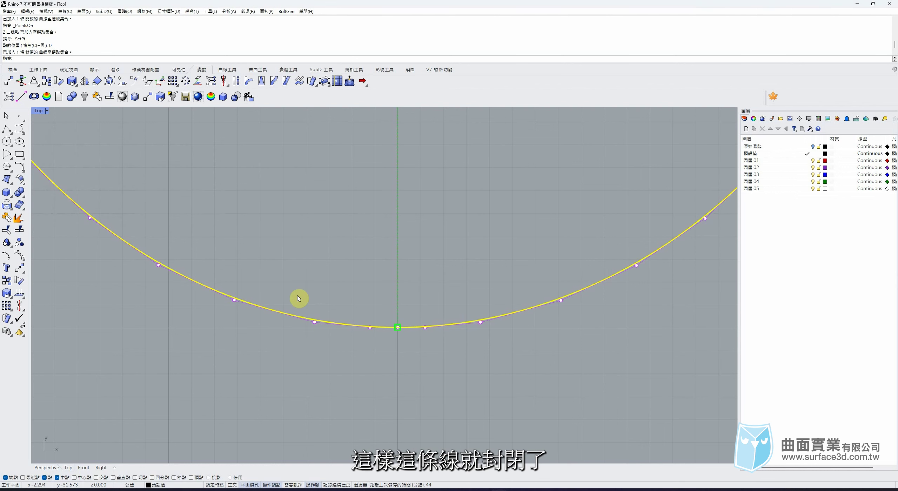
{"action": "scroll", "coordinate": [393, 378], "scroll_direction": "down", "scroll_amount": 6}
{"action": "left_click", "coordinate": [456, 317]}
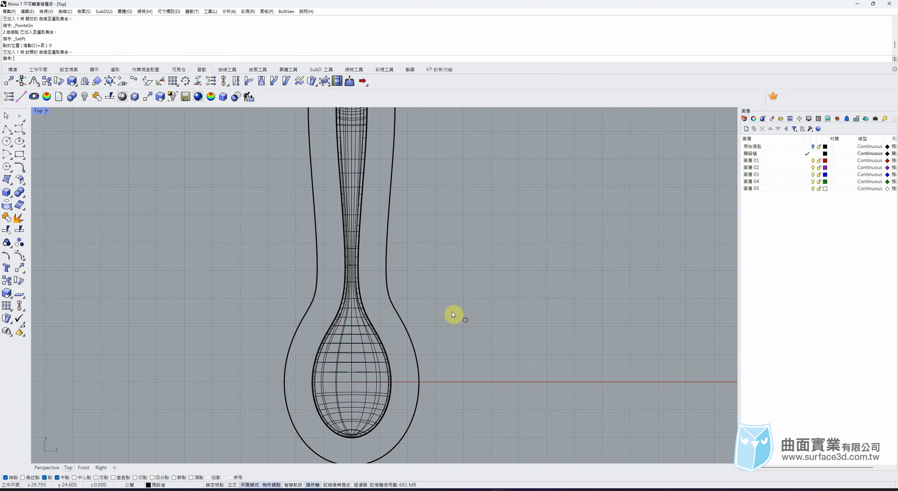
Start a loft in the Perspective view between the spoon's rim curve and the outer offset curve, accepting the seam points
{"action": "left_click", "coordinate": [53, 467]}
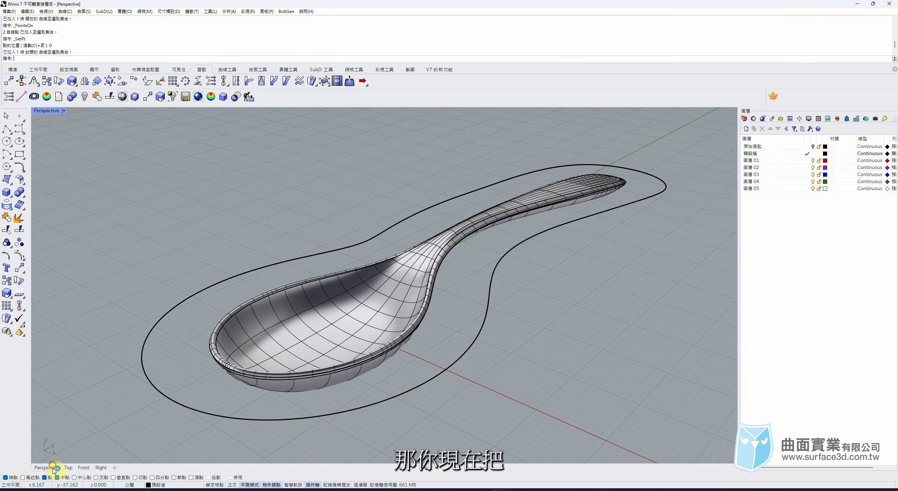
{"action": "left_click", "coordinate": [382, 357]}
{"action": "left_click", "coordinate": [403, 372]}
{"action": "left_click", "coordinate": [417, 376], "text": "shift"}
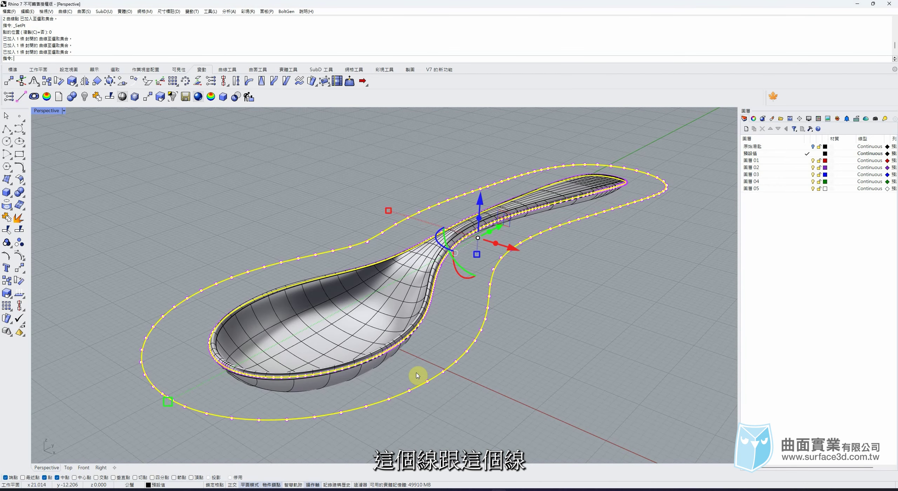
{"action": "scroll", "coordinate": [417, 375], "scroll_direction": "down", "scroll_amount": 3}
{"action": "scroll", "coordinate": [267, 186], "scroll_direction": "down", "scroll_amount": 2}
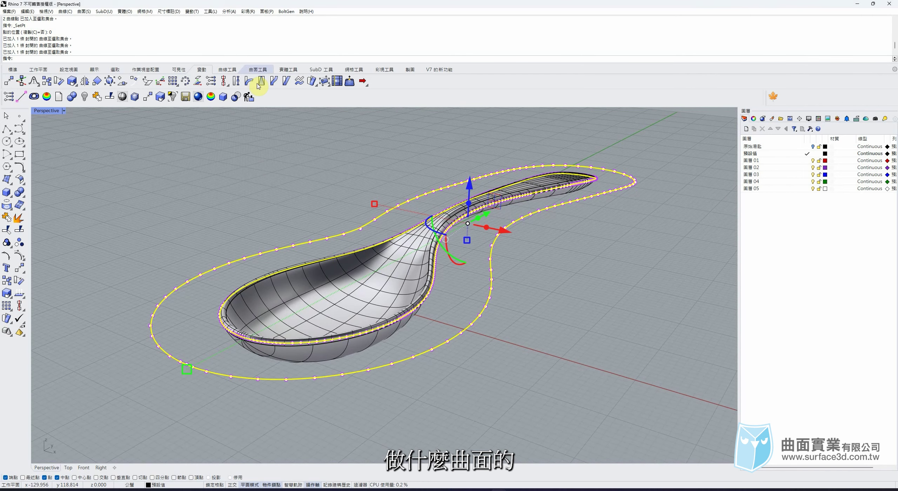
{"action": "left_click", "coordinate": [258, 70]}
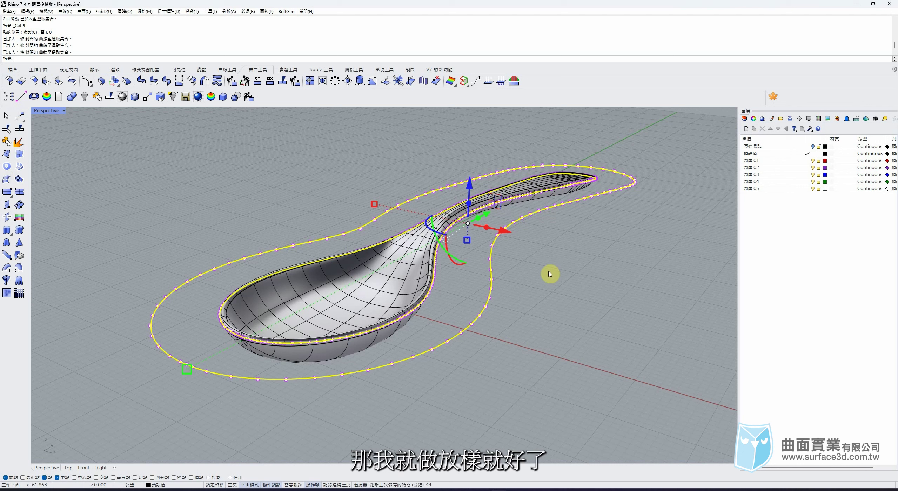
{"action": "left_click", "coordinate": [9, 183]}
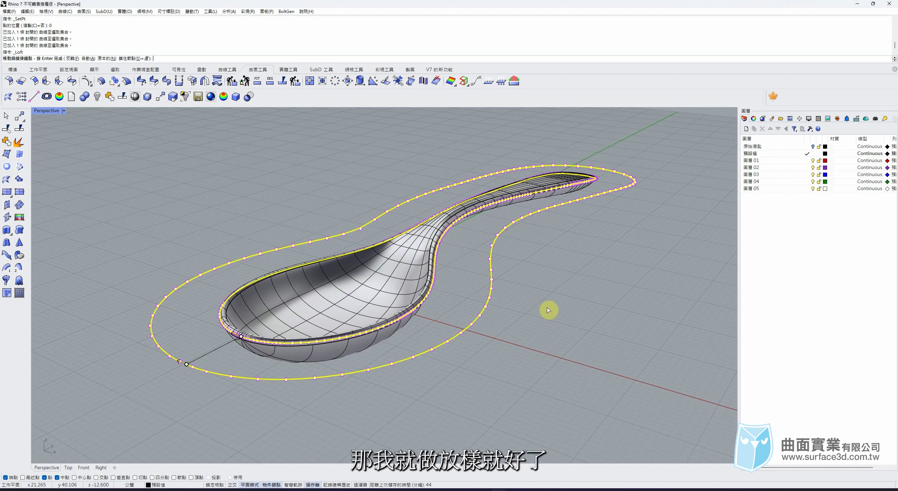
{"action": "key", "text": "Return"}
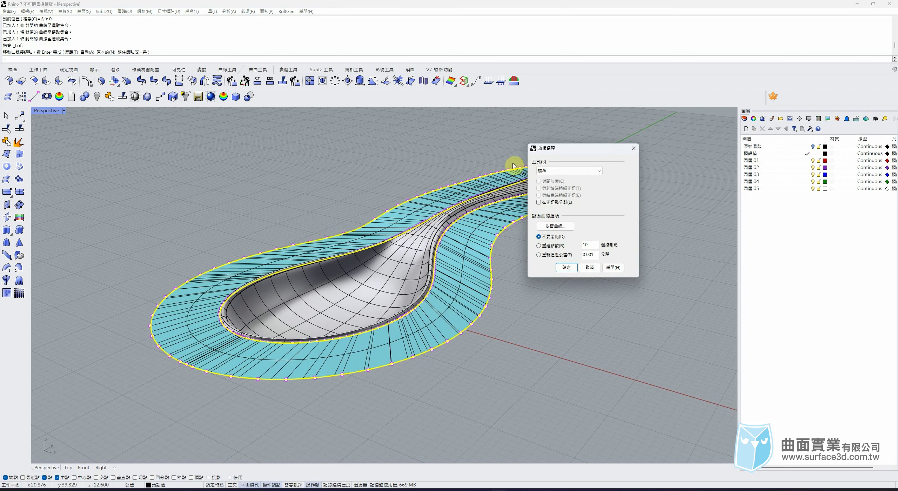
Rebuild the loft's cross-section curves with 150 control points and create the parting surface
{"action": "left_click", "coordinate": [551, 245]}
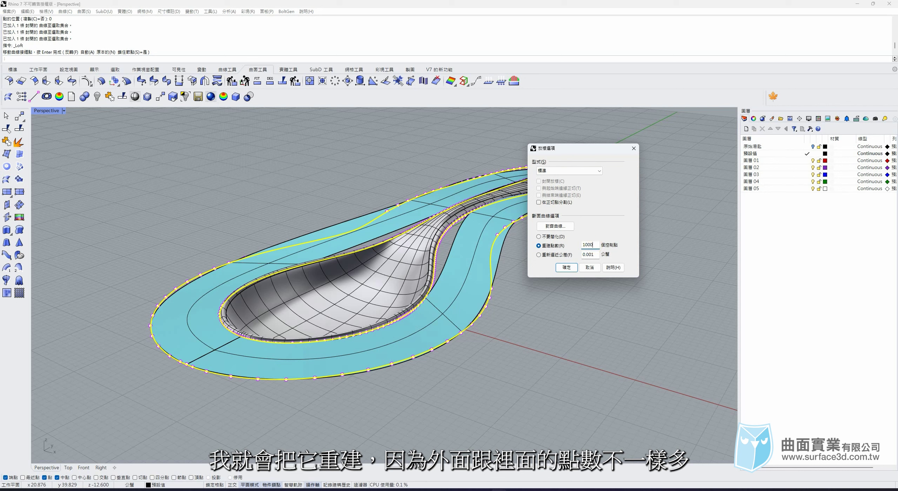
{"action": "left_click", "coordinate": [593, 255]}
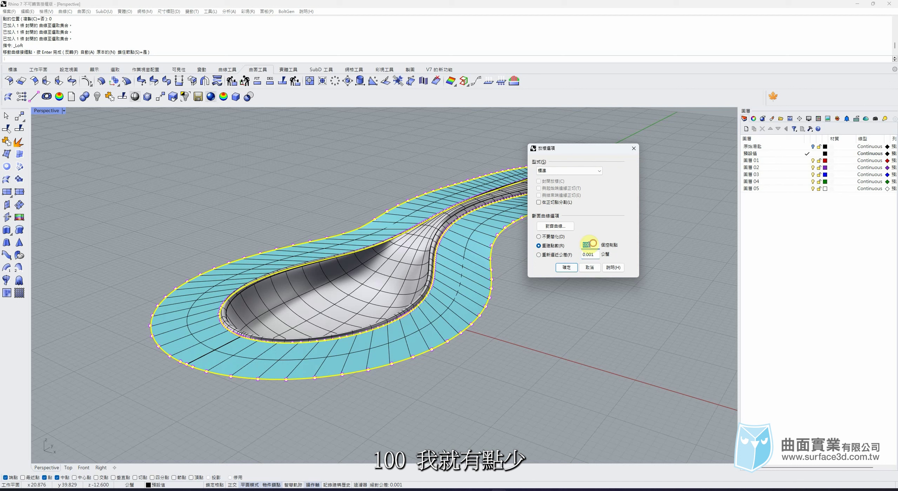
{"action": "type", "text": "15"}
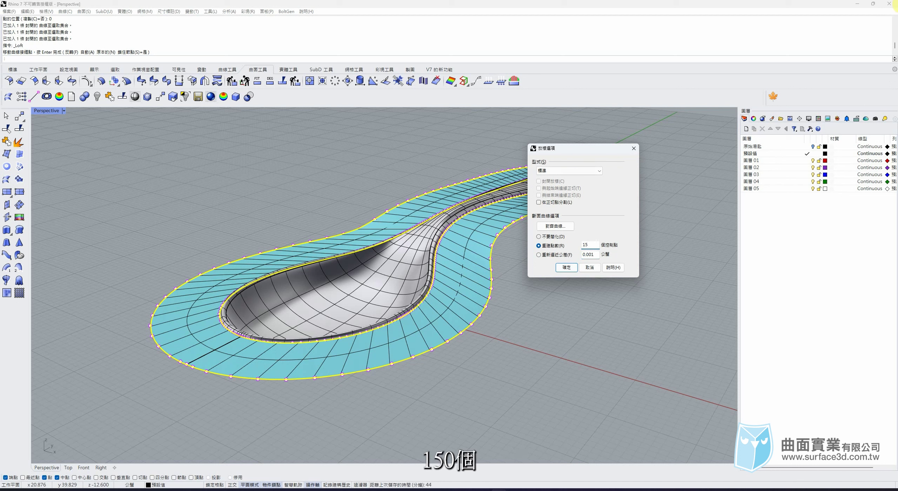
{"action": "type", "text": "0"}
{"action": "left_click", "coordinate": [590, 254]}
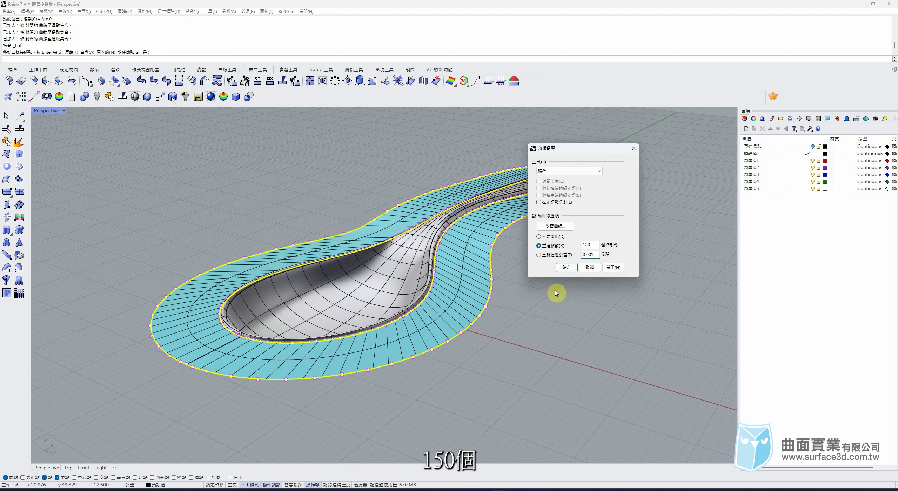
{"action": "left_click", "coordinate": [567, 267]}
{"action": "right_click_drag", "start_coordinate": [577, 289], "coordinate": [560, 257]}
{"action": "scroll", "coordinate": [561, 256], "scroll_direction": "up", "scroll_amount": 3}
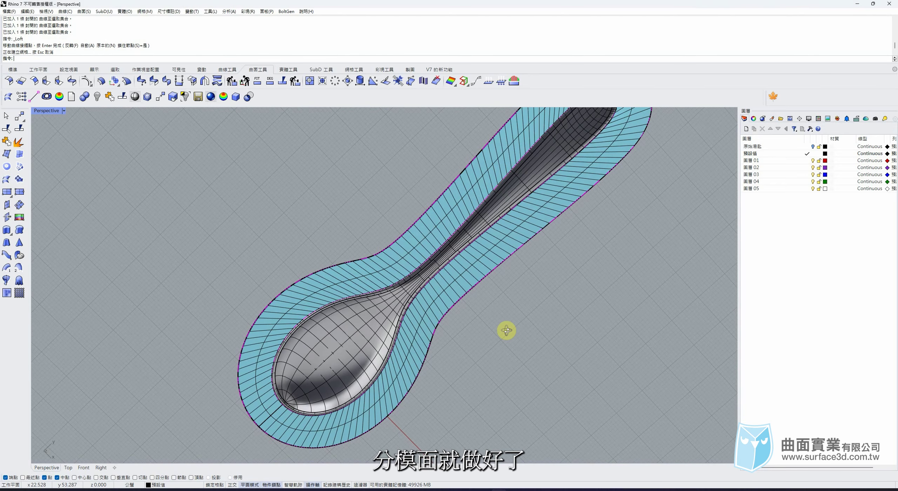
{"action": "right_click_drag", "start_coordinate": [507, 331], "coordinate": [532, 230]}
{"action": "scroll", "coordinate": [441, 267], "scroll_direction": "up", "scroll_amount": 3}
{"action": "scroll", "coordinate": [441, 268], "scroll_direction": "down", "scroll_amount": 3}
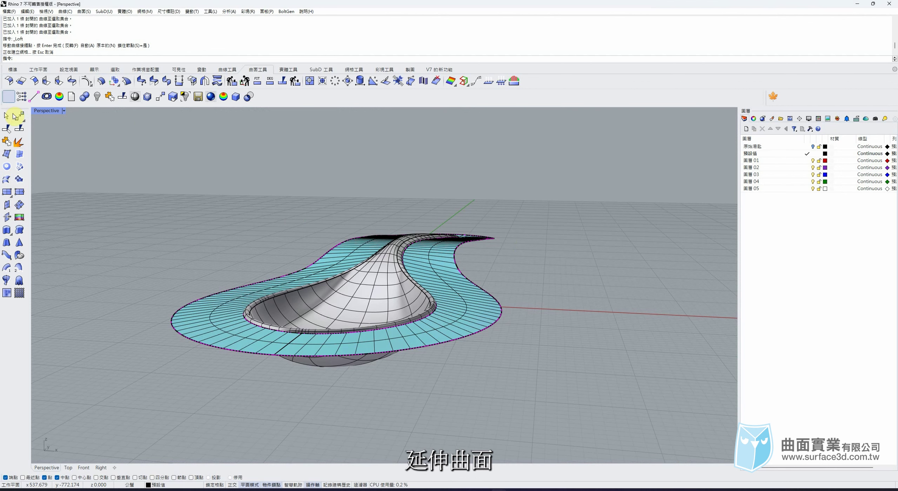
Extend the parting surface's outer edge outward by about 39 mm
{"action": "left_click", "coordinate": [24, 86]}
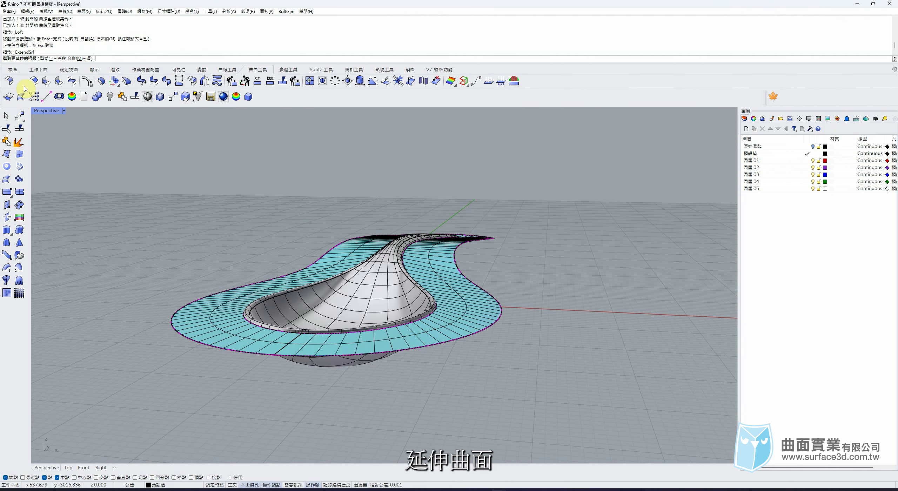
{"action": "left_click", "coordinate": [466, 340]}
{"action": "scroll", "coordinate": [417, 280], "scroll_direction": "down", "scroll_amount": 5}
{"action": "right_click_drag", "start_coordinate": [483, 313], "coordinate": [467, 349]}
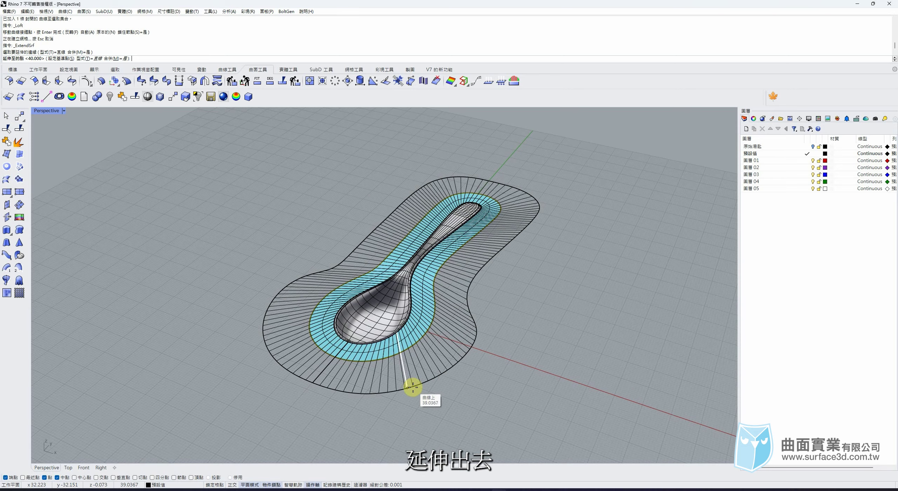
{"action": "left_click", "coordinate": [413, 387]}
{"action": "right_click_drag", "start_coordinate": [505, 318], "coordinate": [473, 331]}
Draw a centre-based rectangle in the Top view around the spoon, with its centre at the origin
{"action": "left_click", "coordinate": [68, 467]}
{"action": "scroll", "coordinate": [387, 281], "scroll_direction": "down", "scroll_amount": 3}
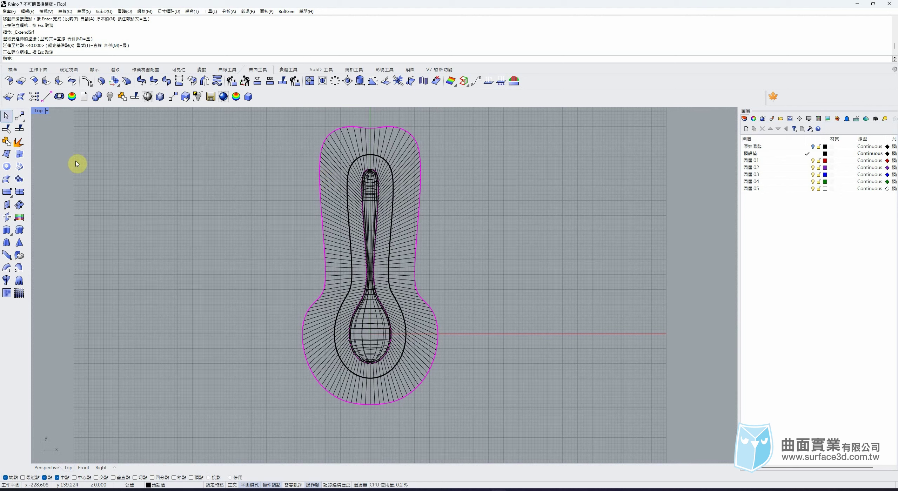
{"action": "left_click", "coordinate": [17, 69]}
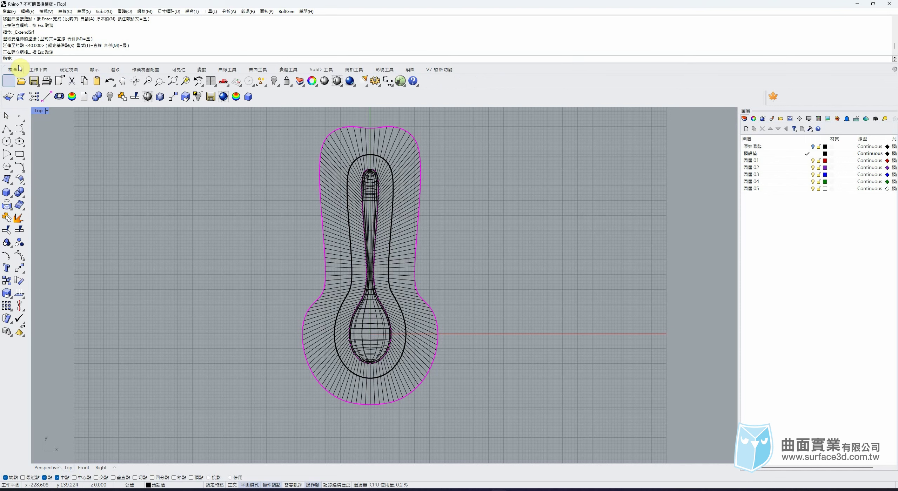
{"action": "left_click", "coordinate": [23, 160]}
{"action": "left_click", "coordinate": [45, 158]}
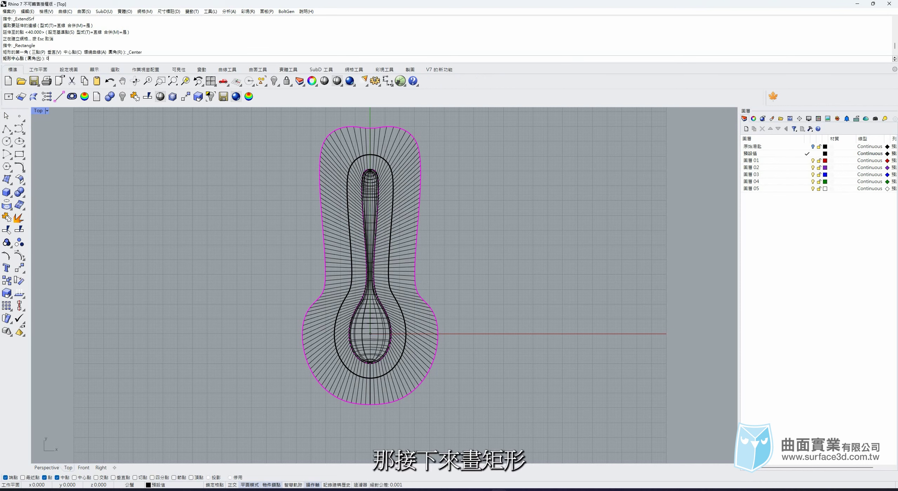
{"action": "type", "text": "0"}
{"action": "key", "text": "Return"}
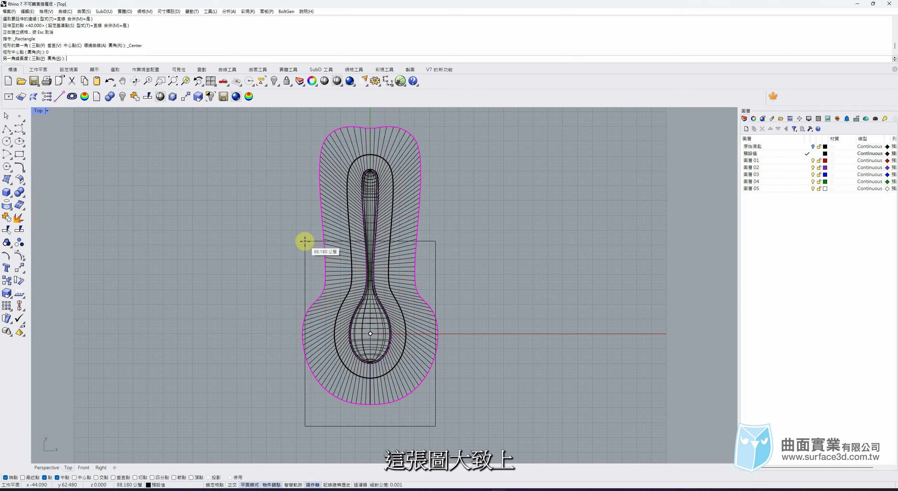
{"action": "left_click", "coordinate": [408, 196]}
Move the rectangle along Y and adjust its length to frame the spoon and the offset curve around it
{"action": "left_click", "coordinate": [409, 426]}
{"action": "left_click_drag", "start_coordinate": [369, 309], "coordinate": [370, 253]}
{"action": "left_click_drag", "start_coordinate": [371, 414], "coordinate": [370, 388]}
{"action": "left_click_drag", "start_coordinate": [374, 235], "coordinate": [373, 221]}
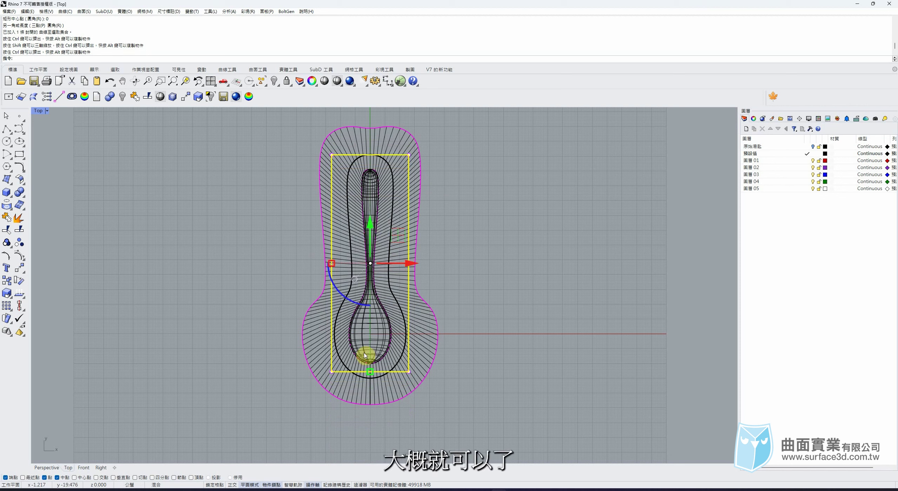
{"action": "left_click_drag", "start_coordinate": [370, 372], "coordinate": [370, 378]}
{"action": "left_click_drag", "start_coordinate": [371, 235], "coordinate": [368, 229]}
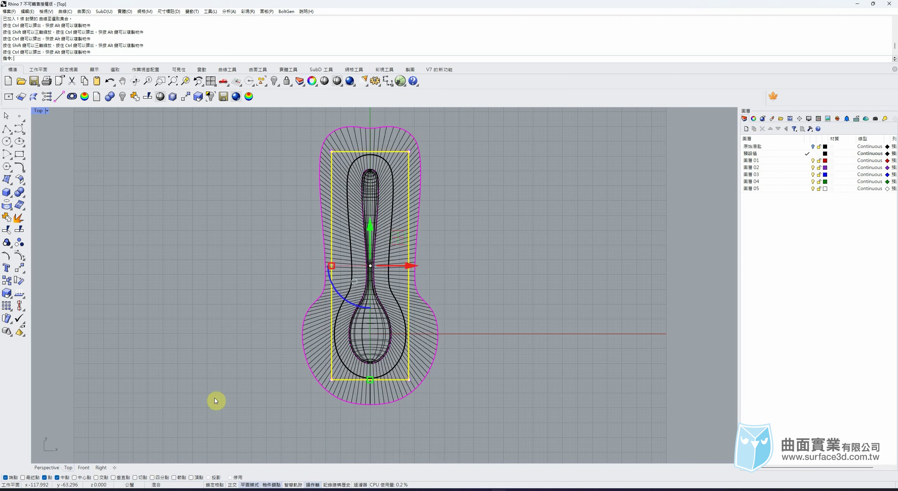
Extrude the rectangle as a solid 15 mm to both sides and check the block's thickness from the Right view
{"action": "left_click", "coordinate": [46, 467]}
{"action": "right_click_drag", "start_coordinate": [624, 350], "coordinate": [420, 233]}
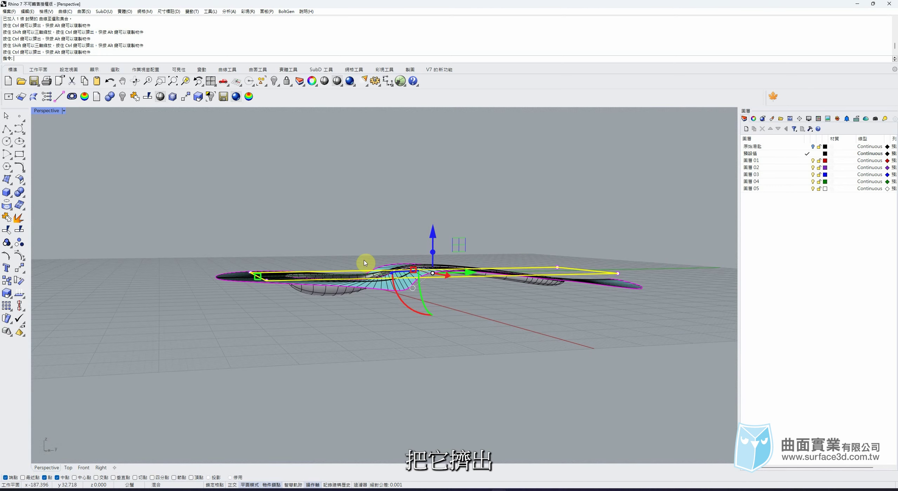
{"action": "left_click", "coordinate": [288, 69]}
{"action": "left_click", "coordinate": [20, 242]}
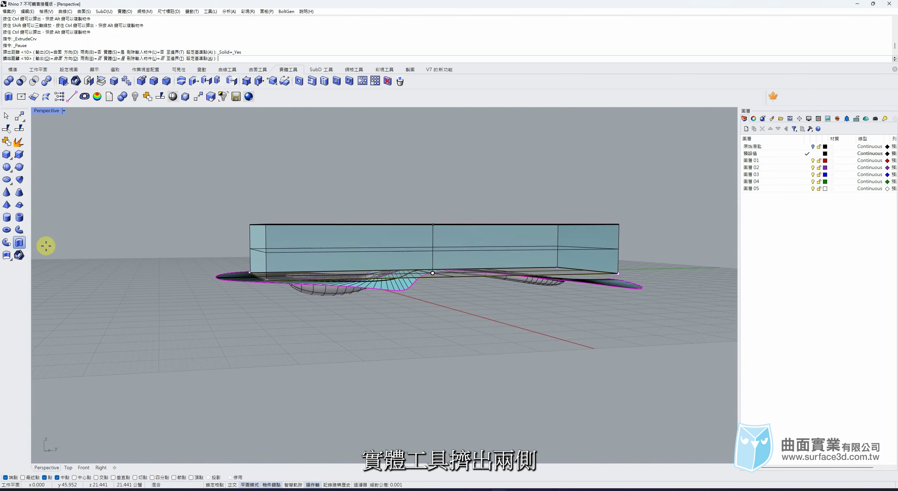
{"action": "left_click", "coordinate": [91, 58]}
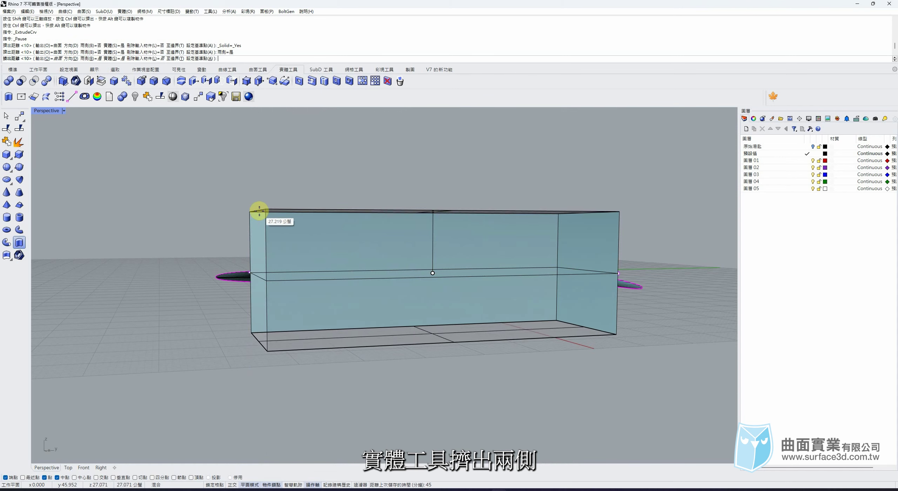
{"action": "type", "text": "15"}
{"action": "key", "text": "Return"}
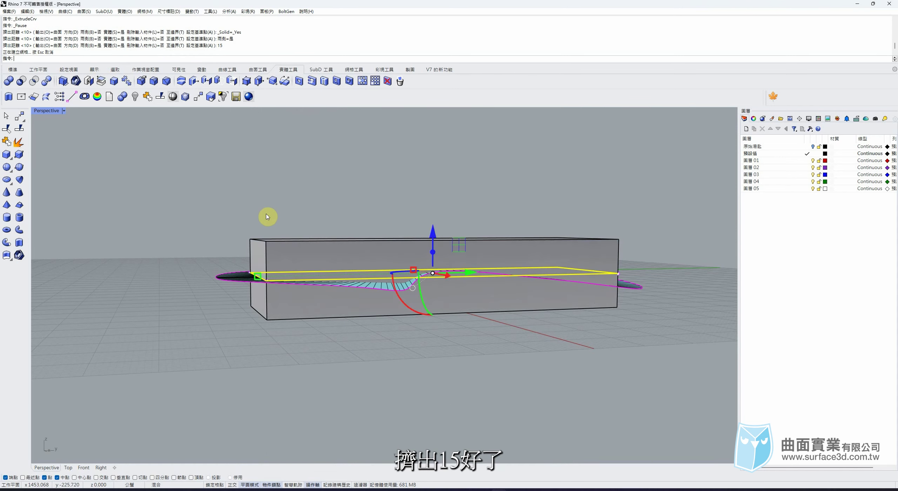
{"action": "key", "text": "Escape"}
{"action": "right_click_drag", "start_coordinate": [267, 210], "coordinate": [325, 283]}
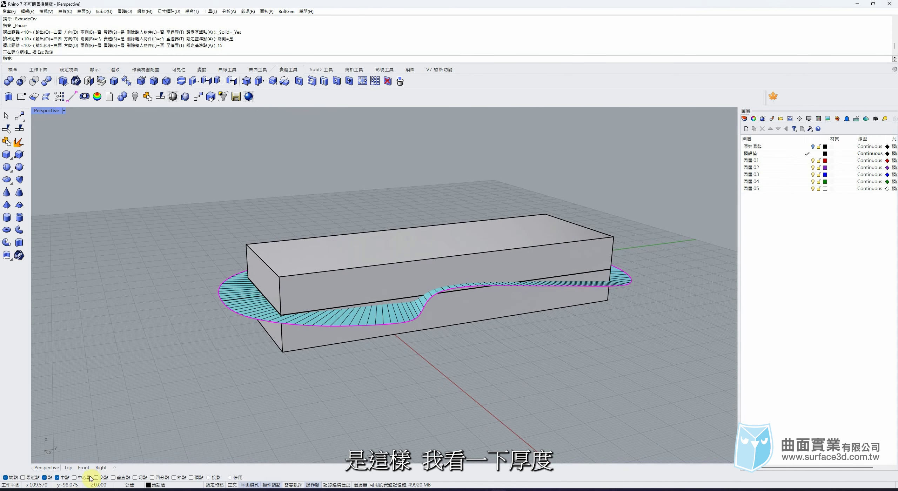
{"action": "left_click", "coordinate": [101, 468]}
{"action": "scroll", "coordinate": [351, 250], "scroll_direction": "up", "scroll_amount": 3}
{"action": "scroll", "coordinate": [345, 261], "scroll_direction": "down", "scroll_amount": 3}
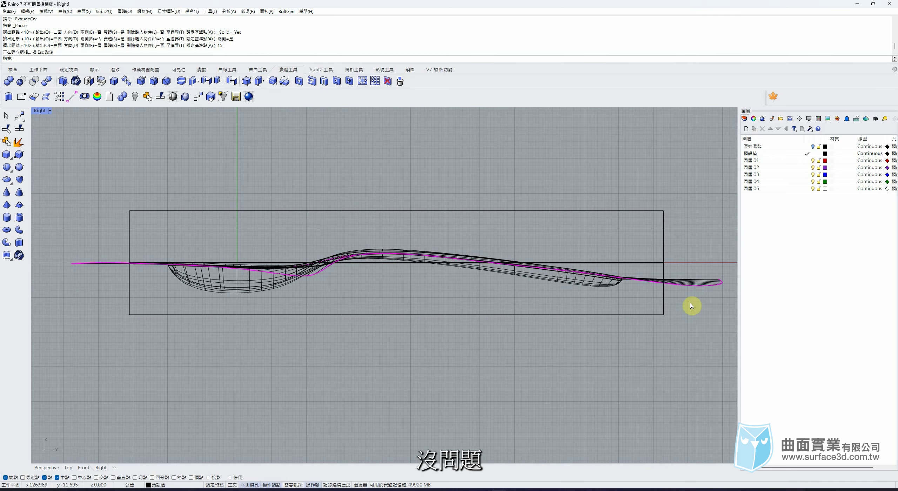
In the Perspective view, copy the solid block onto layer 圖層 01 and turn that layer off
{"action": "left_click", "coordinate": [47, 468]}
{"action": "right_click_drag", "start_coordinate": [338, 302], "coordinate": [446, 283]}
{"action": "left_click", "coordinate": [446, 283]}
{"action": "right_click_drag", "start_coordinate": [426, 251], "coordinate": [503, 253]}
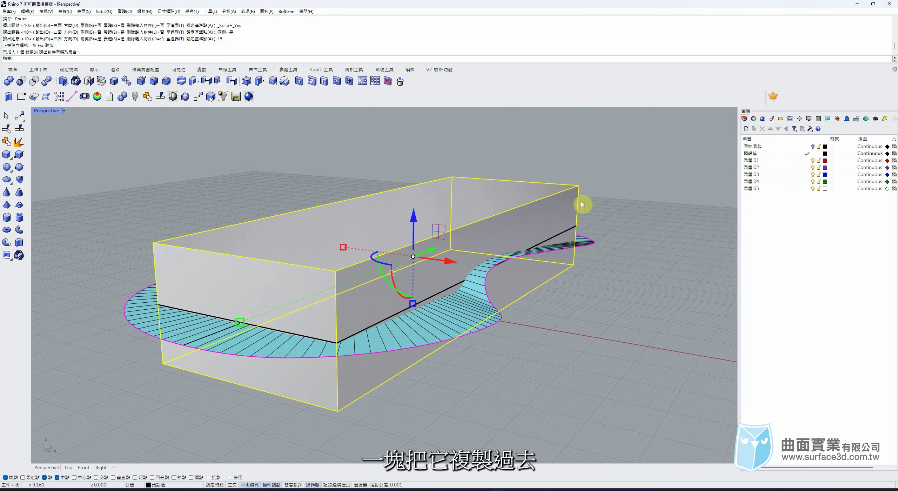
{"action": "right_click", "coordinate": [792, 161]}
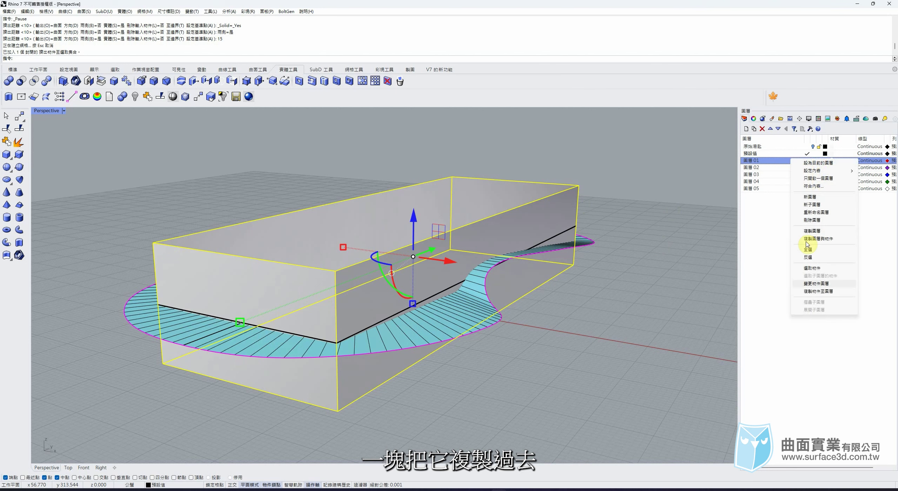
{"action": "left_click", "coordinate": [810, 287]}
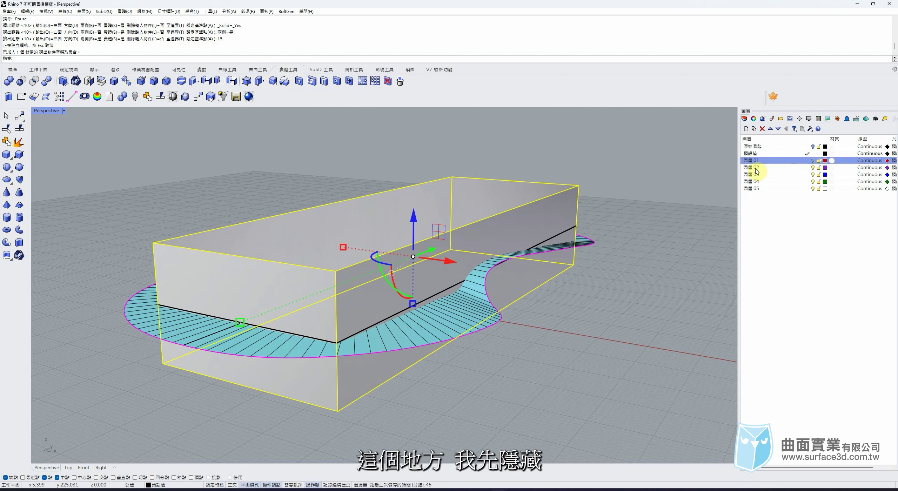
Hide the remaining block, the rectangle and the offset curve around the spoon
{"action": "middle_click", "coordinate": [557, 194]}
{"action": "left_click", "coordinate": [503, 138]}
{"action": "key", "text": "ctrl+h"}
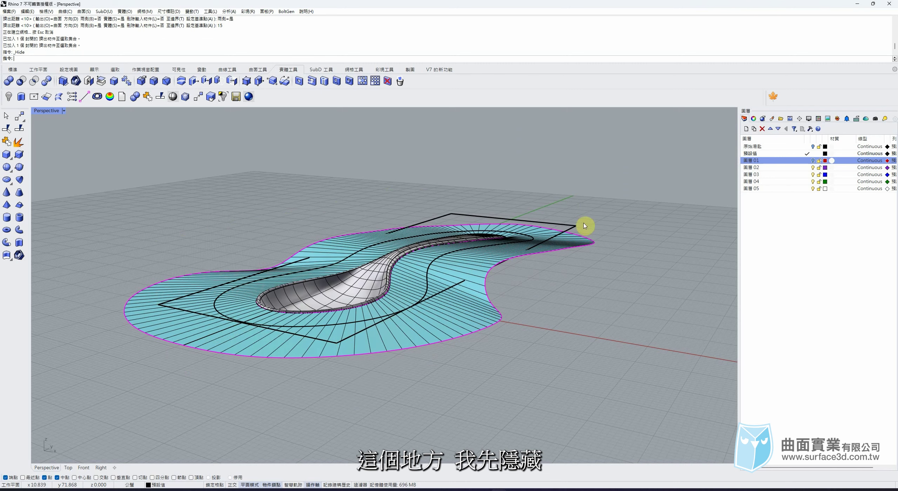
{"action": "right_click_drag", "start_coordinate": [585, 222], "coordinate": [357, 297]}
{"action": "left_click", "coordinate": [441, 311]}
{"action": "left_click", "coordinate": [458, 327]}
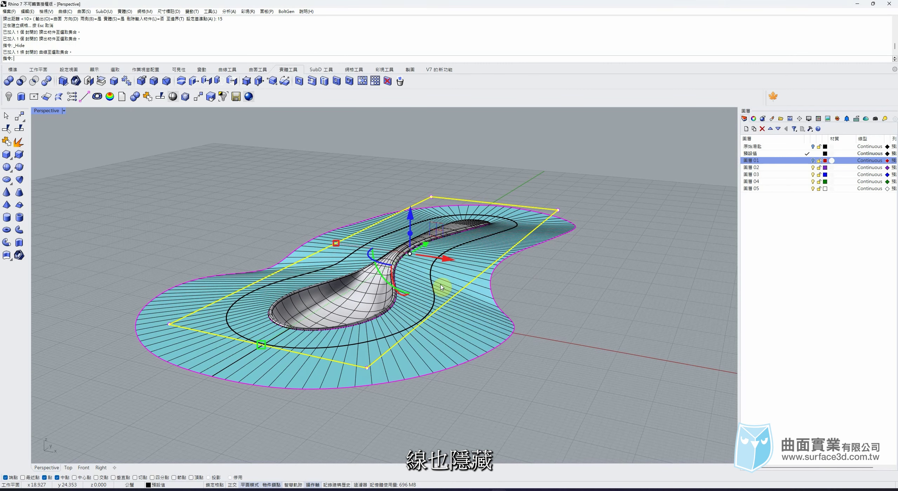
{"action": "key", "text": "ctrl+h"}
{"action": "left_click", "coordinate": [431, 288]}
{"action": "left_click", "coordinate": [451, 304]}
{"action": "key", "text": "ctrl+h"}
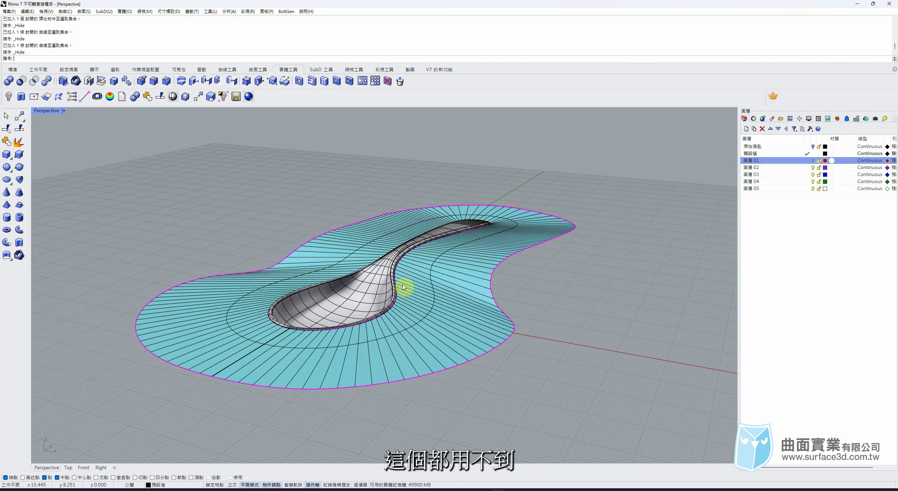
Try to split the spoon into two halves with the parting surface as the cutting object
{"action": "left_click", "coordinate": [392, 302]}
{"action": "right_click_drag", "start_coordinate": [428, 331], "coordinate": [541, 341]}
{"action": "right_click_drag", "start_coordinate": [390, 326], "coordinate": [309, 278]}
{"action": "left_click", "coordinate": [195, 196]}
{"action": "right_click_drag", "start_coordinate": [404, 305], "coordinate": [396, 282]}
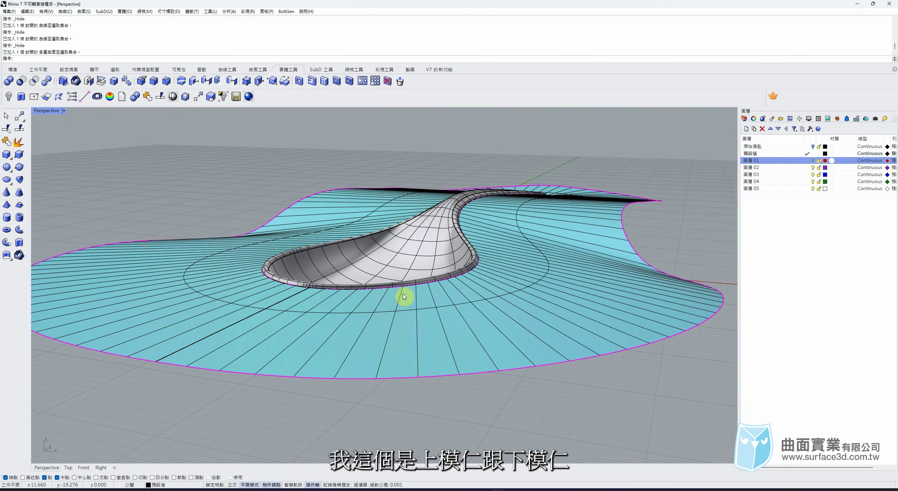
{"action": "left_click", "coordinate": [404, 270]}
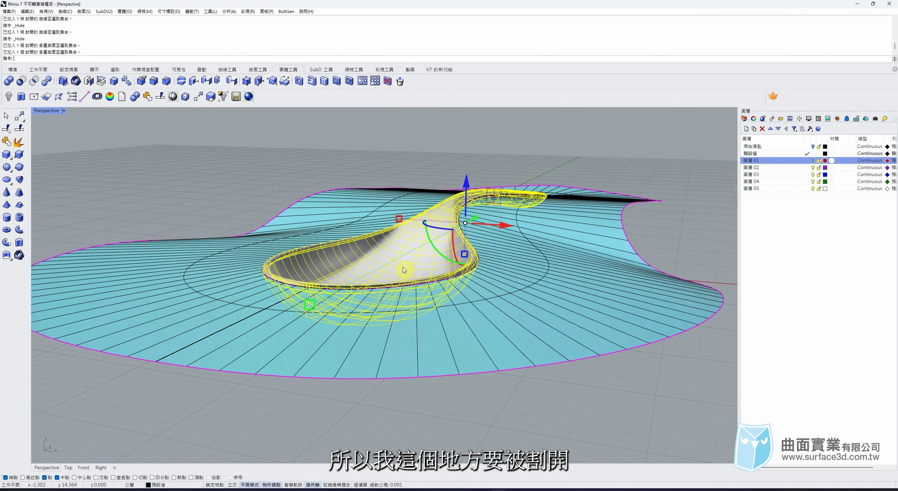
{"action": "left_click", "coordinate": [19, 131]}
{"action": "left_click", "coordinate": [537, 264]}
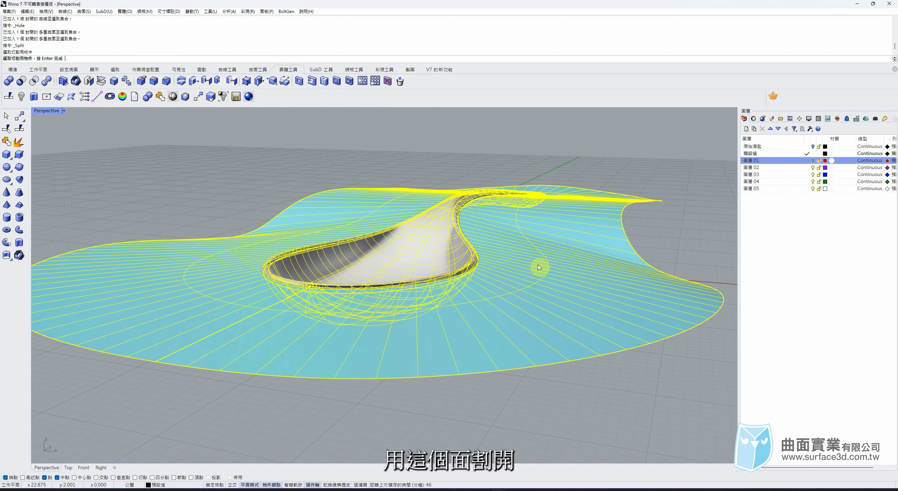
{"action": "right_click", "coordinate": [538, 264]}
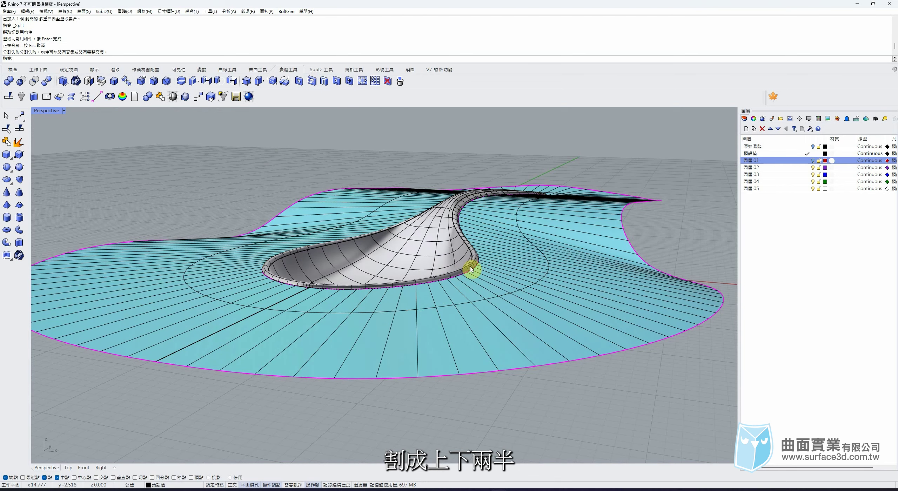
{"action": "scroll", "coordinate": [472, 267], "scroll_direction": "up", "scroll_amount": 6}
{"action": "scroll", "coordinate": [427, 258], "scroll_direction": "down", "scroll_amount": 6}
{"action": "right_click_drag", "start_coordinate": [488, 258], "coordinate": [421, 250]}
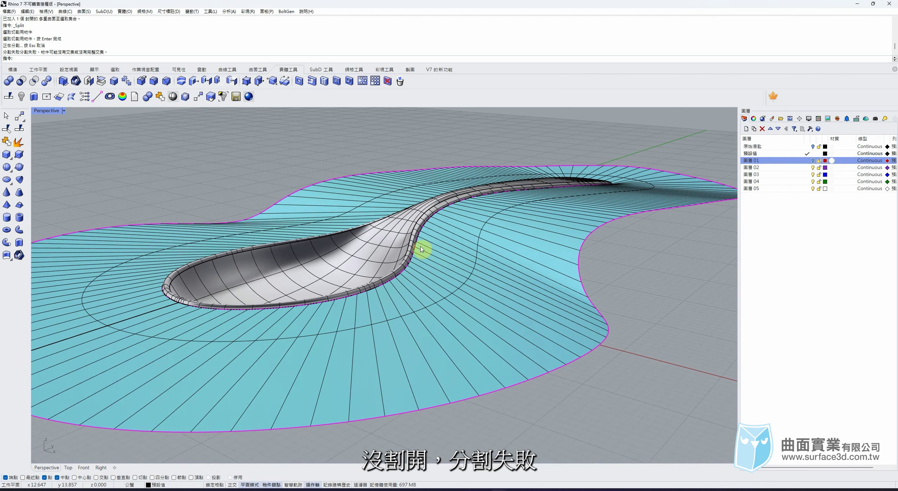
Split the spoon polysurface into upper and lower halves with the closed curve running along its rim
{"action": "scroll", "coordinate": [421, 249], "scroll_direction": "up", "scroll_amount": 3}
{"action": "right_click_drag", "start_coordinate": [367, 301], "coordinate": [409, 297]}
{"action": "left_click", "coordinate": [420, 310]}
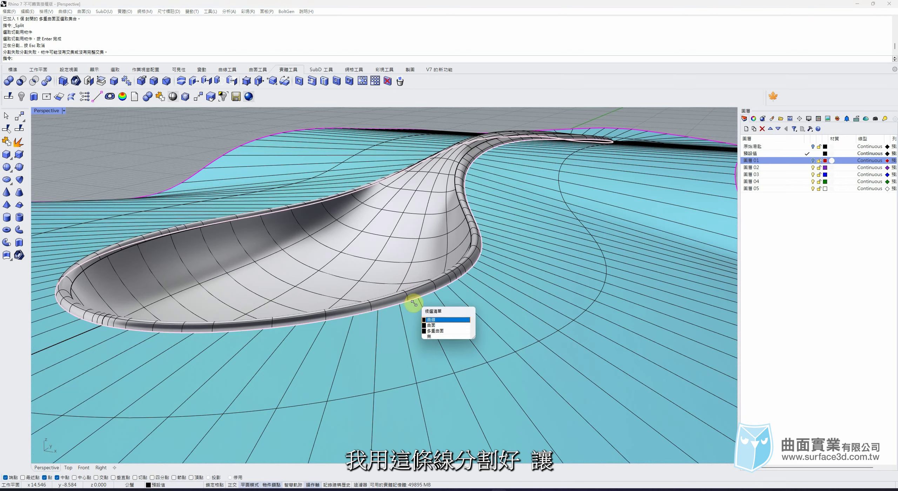
{"action": "left_click", "coordinate": [447, 320]}
{"action": "scroll", "coordinate": [418, 289], "scroll_direction": "down", "scroll_amount": 6}
{"action": "key", "text": "Escape"}
{"action": "left_click", "coordinate": [327, 264]}
{"action": "right_click", "coordinate": [330, 266]}
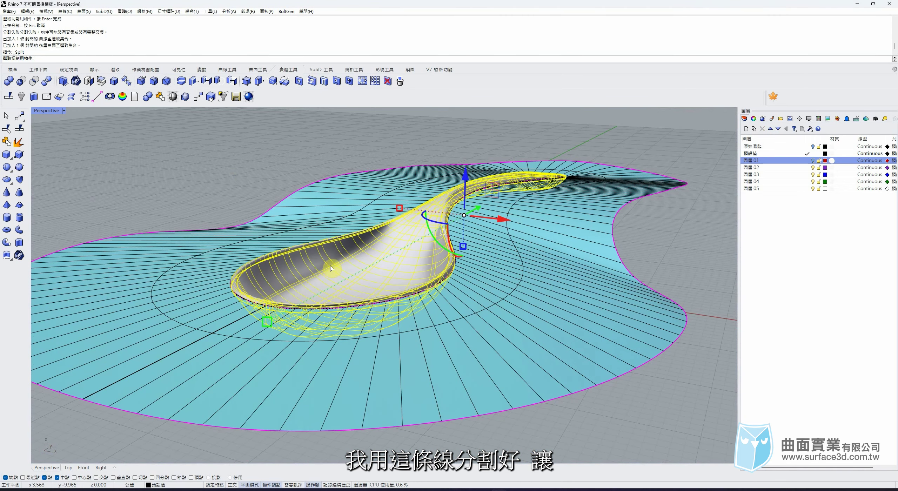
{"action": "left_click", "coordinate": [350, 305]}
{"action": "left_click", "coordinate": [366, 322]}
{"action": "right_click_drag", "start_coordinate": [287, 190], "coordinate": [284, 180]}
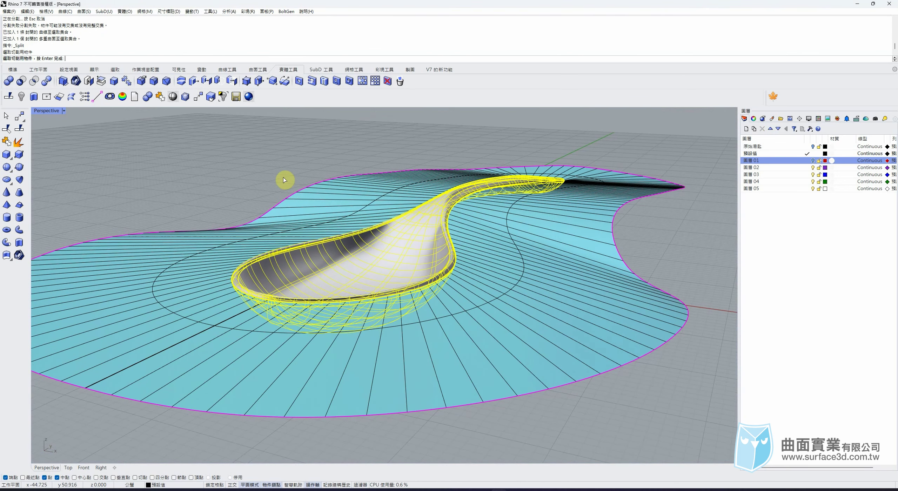
{"action": "right_click", "coordinate": [285, 180]}
{"action": "key", "text": "Escape"}
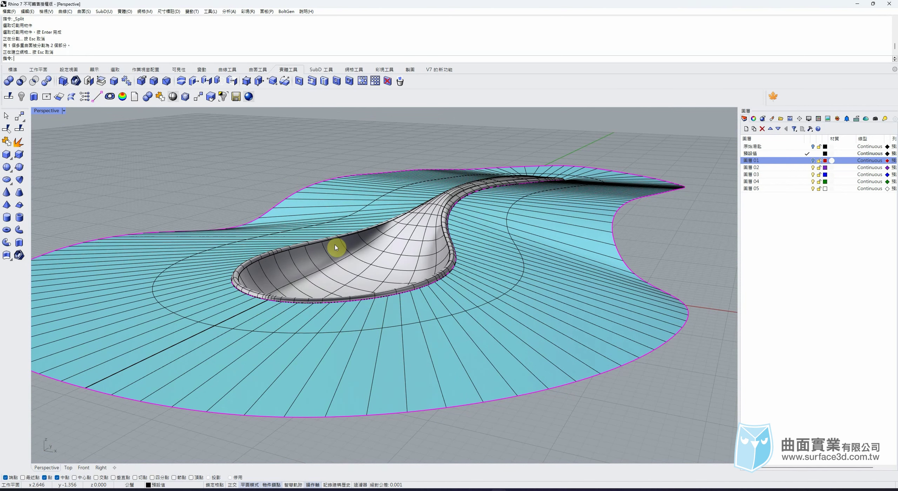
Join the upper half of the spoon with the parting surface
{"action": "left_click", "coordinate": [365, 265]}
{"action": "left_click", "coordinate": [536, 276], "text": "shift"}
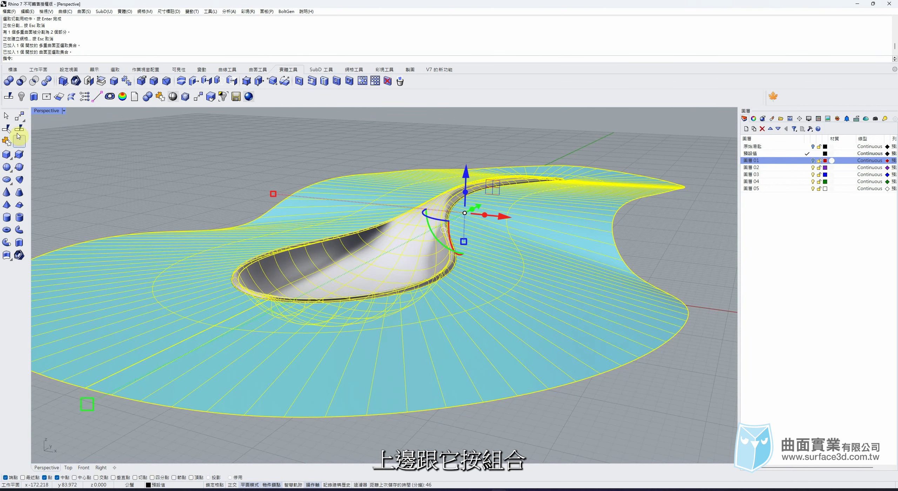
{"action": "left_click", "coordinate": [6, 141]}
Isolate the joined upper polysurface and examine the seam around the spoon's bowl and handle
{"action": "right_click_drag", "start_coordinate": [226, 177], "coordinate": [467, 293]}
{"action": "left_click", "coordinate": [469, 291]}
{"action": "middle_click", "coordinate": [469, 291]}
{"action": "left_click", "coordinate": [423, 234]}
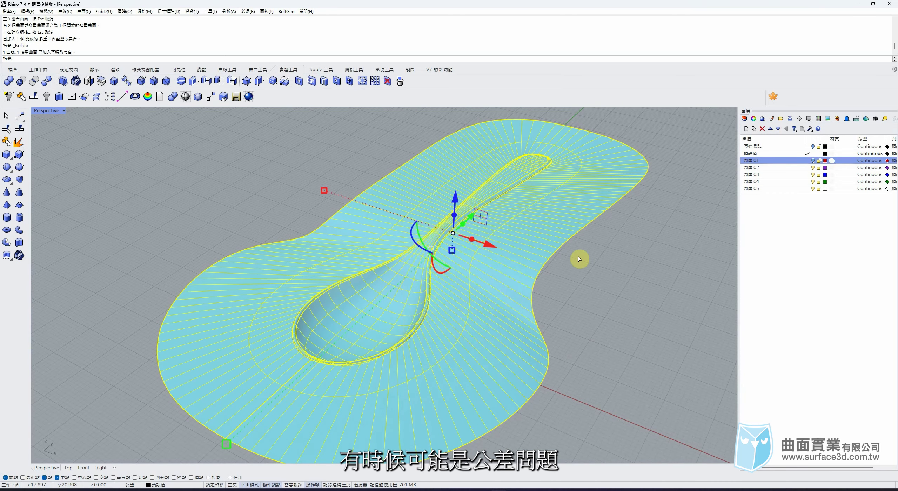
{"action": "key", "text": "Escape"}
{"action": "right_click_drag", "start_coordinate": [577, 259], "coordinate": [332, 298]}
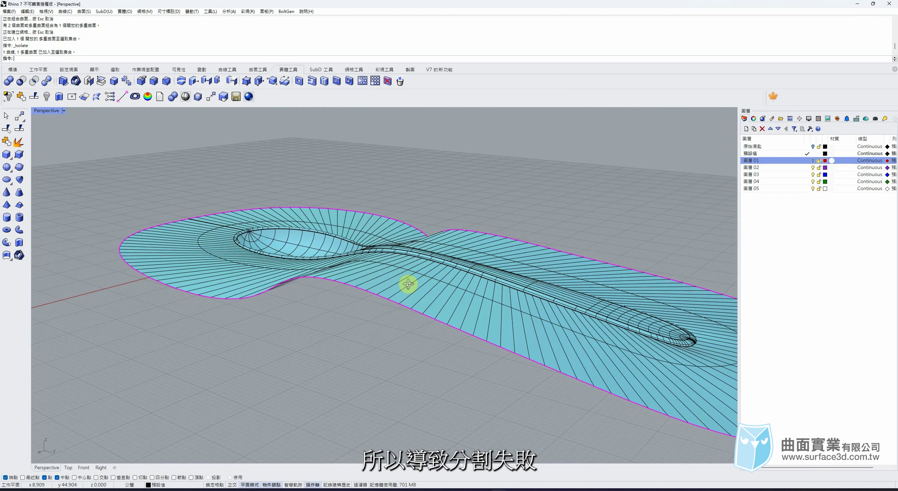
{"action": "scroll", "coordinate": [601, 337], "scroll_direction": "up", "scroll_amount": 6}
{"action": "scroll", "coordinate": [615, 317], "scroll_direction": "down", "scroll_amount": 5}
{"action": "right_click_drag", "start_coordinate": [456, 317], "coordinate": [553, 267]}
Show all hidden objects again, including the block and the spoon's lower half
{"action": "middle_click", "coordinate": [534, 267]}
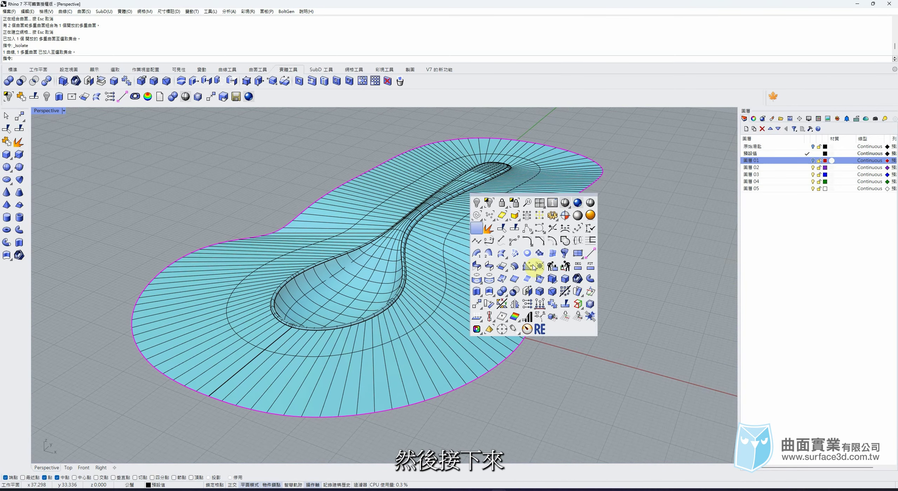
{"action": "left_click", "coordinate": [476, 201]}
{"action": "right_click_drag", "start_coordinate": [585, 315], "coordinate": [436, 260]}
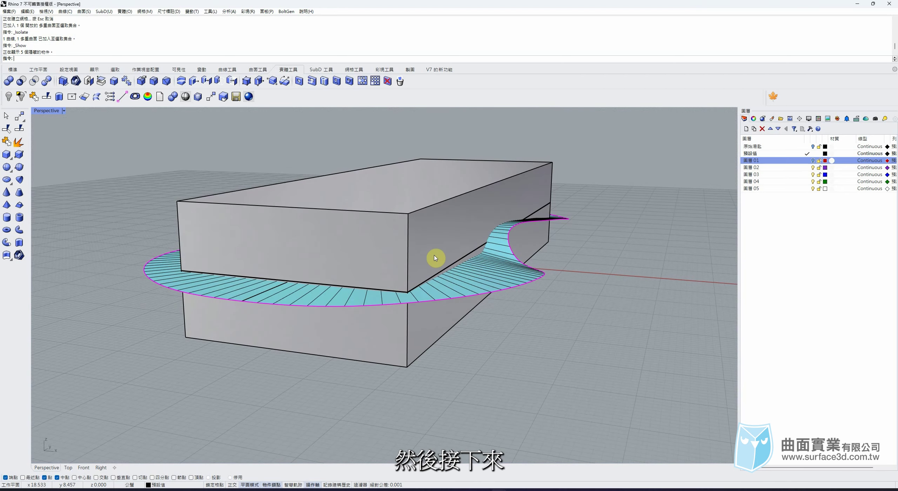
{"action": "left_click", "coordinate": [474, 280]}
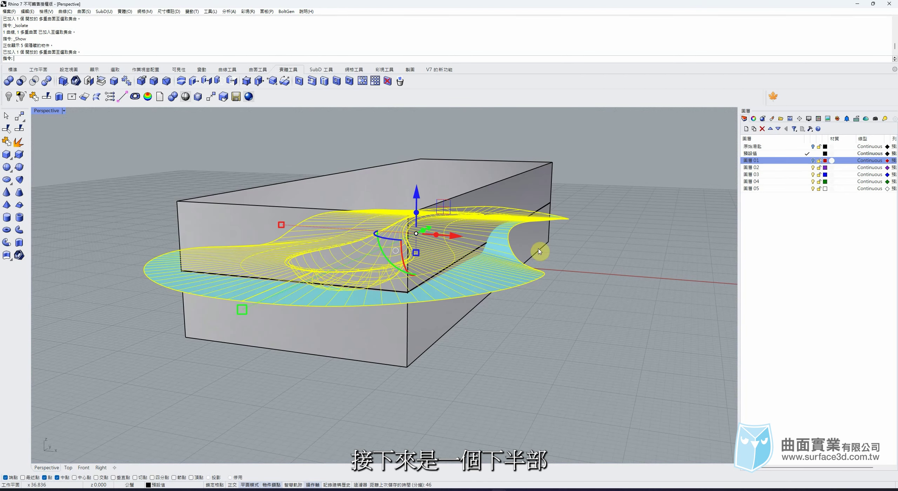
{"action": "left_click", "coordinate": [595, 265]}
{"action": "right_click_drag", "start_coordinate": [594, 265], "coordinate": [563, 267]}
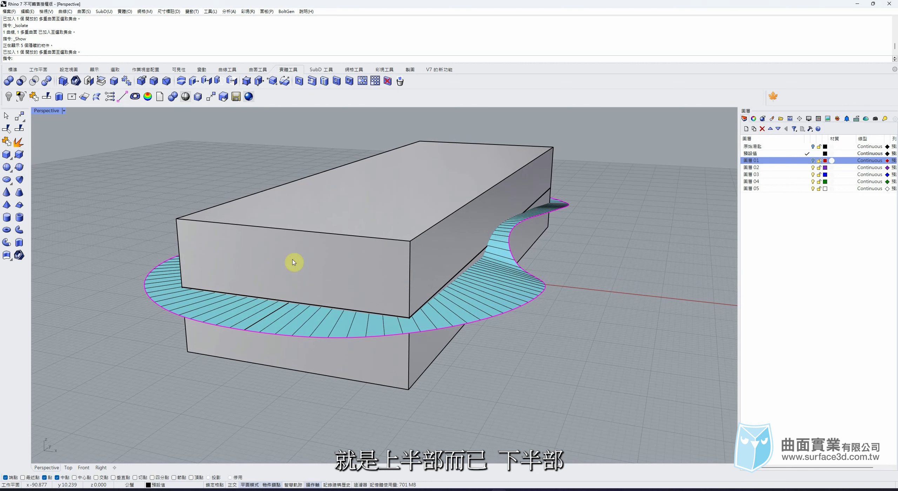
Extract a copy of the parting surface from the joined upper polysurface, with Copy set to Yes
{"action": "left_click", "coordinate": [19, 141]}
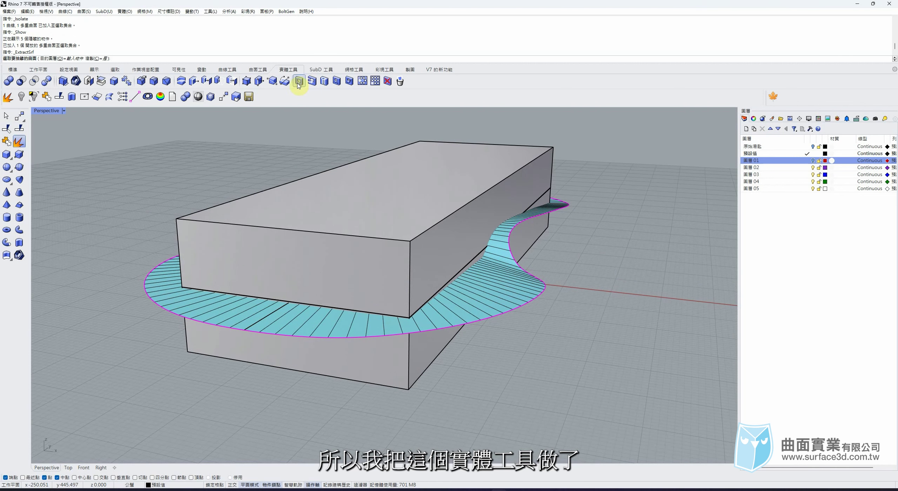
{"action": "key", "text": "Escape"}
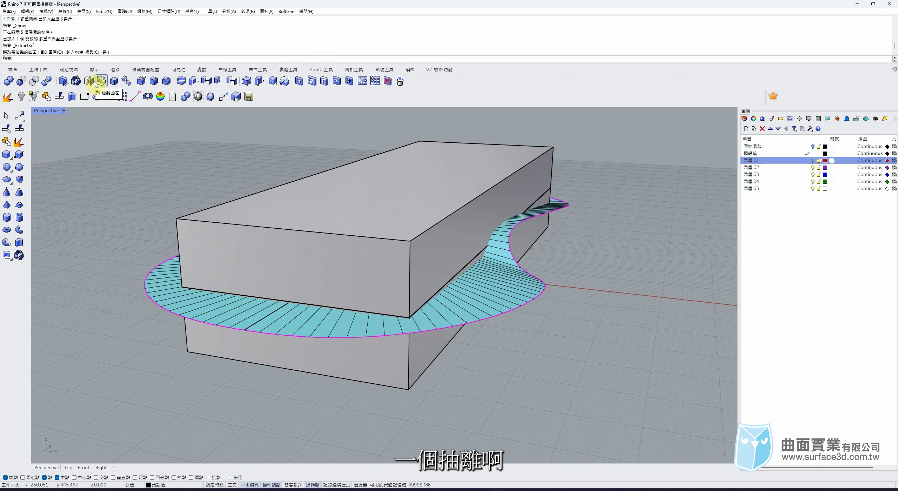
{"action": "left_click", "coordinate": [96, 83]}
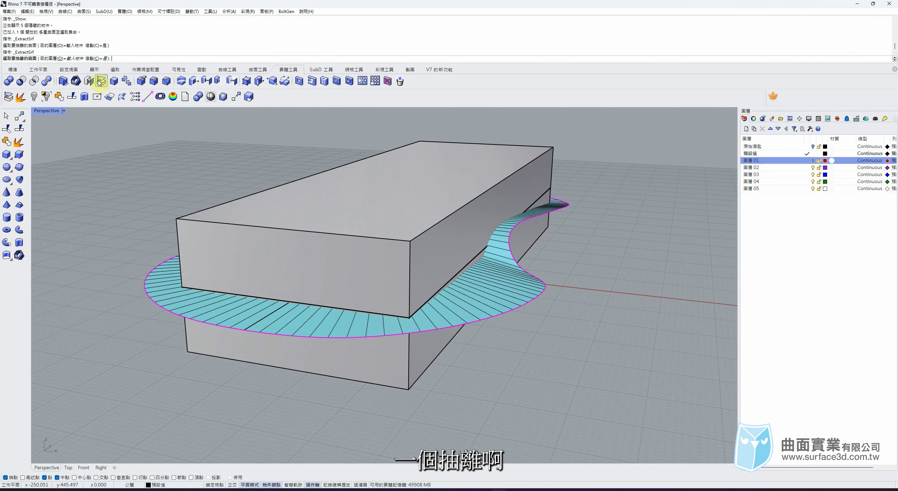
{"action": "left_click", "coordinate": [501, 257]}
{"action": "key", "text": "Return"}
{"action": "left_click", "coordinate": [579, 297]}
{"action": "left_click", "coordinate": [517, 294]}
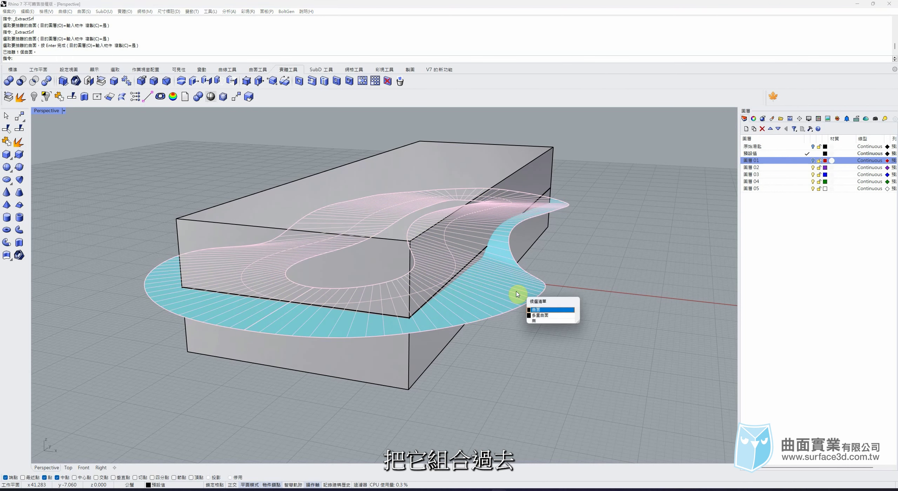
{"action": "left_click", "coordinate": [536, 310]}
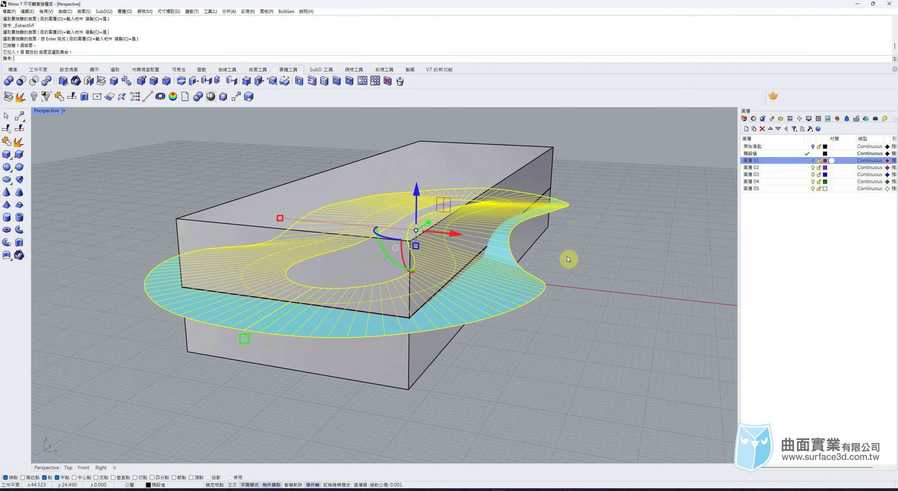
Hide the block and the joined upper polysurface, leaving the lower half and the extracted parting surface
{"action": "key", "text": "ctrl+h"}
{"action": "left_click", "coordinate": [552, 177]}
{"action": "middle_click", "coordinate": [514, 151]}
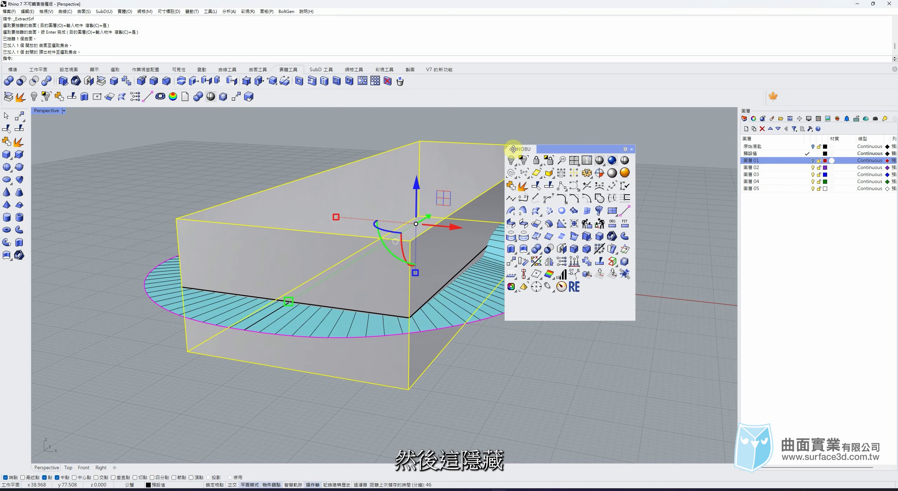
{"action": "left_click", "coordinate": [513, 159]}
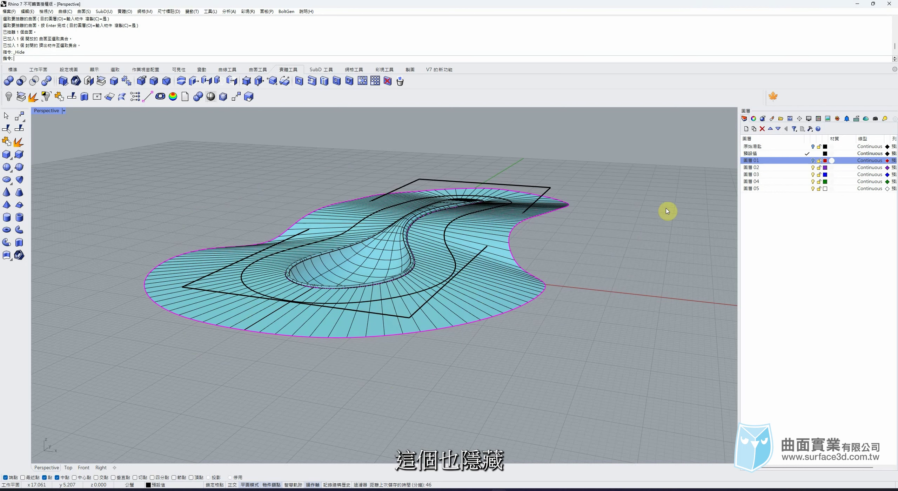
{"action": "left_click", "coordinate": [380, 269]}
{"action": "key", "text": "ctrl+h"}
Join the lower half of the spoon with the extracted copy of the parting surface
{"action": "scroll", "coordinate": [377, 196], "scroll_direction": "up", "scroll_amount": 1}
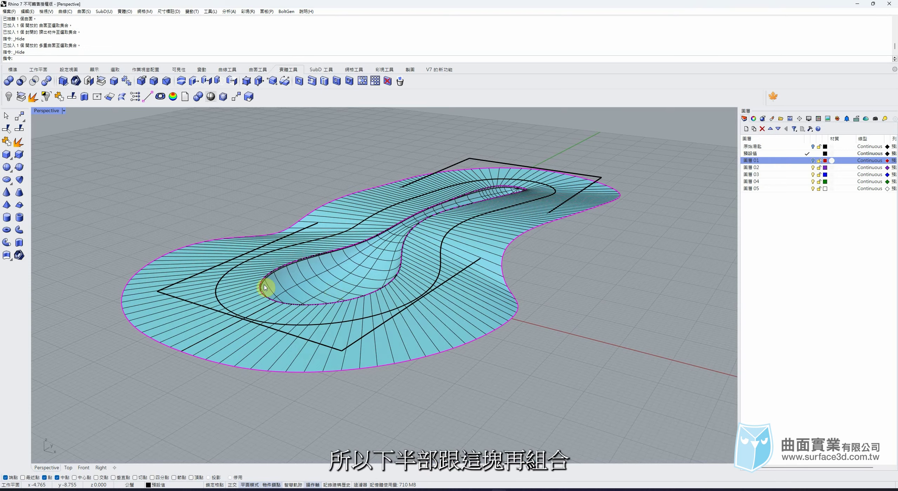
{"action": "scroll", "coordinate": [267, 287], "scroll_direction": "up", "scroll_amount": 5}
{"action": "left_click", "coordinate": [287, 291]}
{"action": "left_click", "coordinate": [175, 271], "text": "shift"}
{"action": "scroll", "coordinate": [175, 271], "scroll_direction": "down", "scroll_amount": 5}
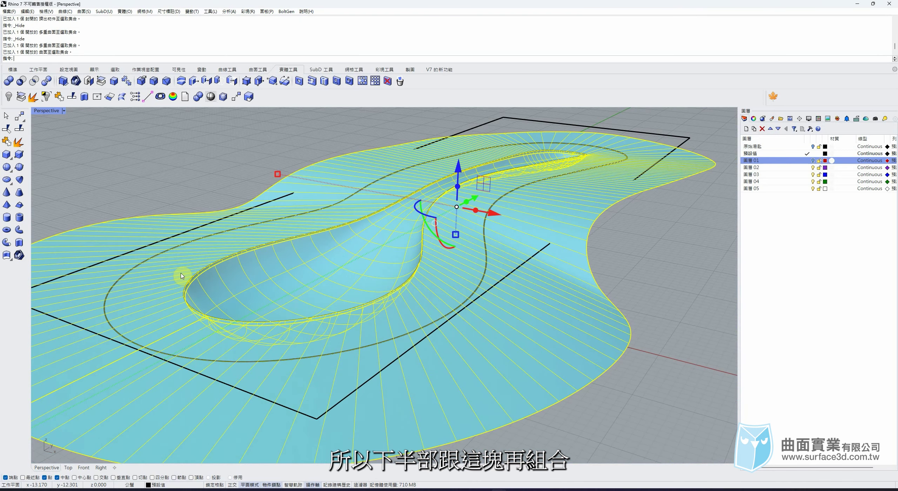
{"action": "left_click", "coordinate": [6, 141]}
{"action": "left_click", "coordinate": [184, 177]}
{"action": "scroll", "coordinate": [325, 319], "scroll_direction": "down", "scroll_amount": 4}
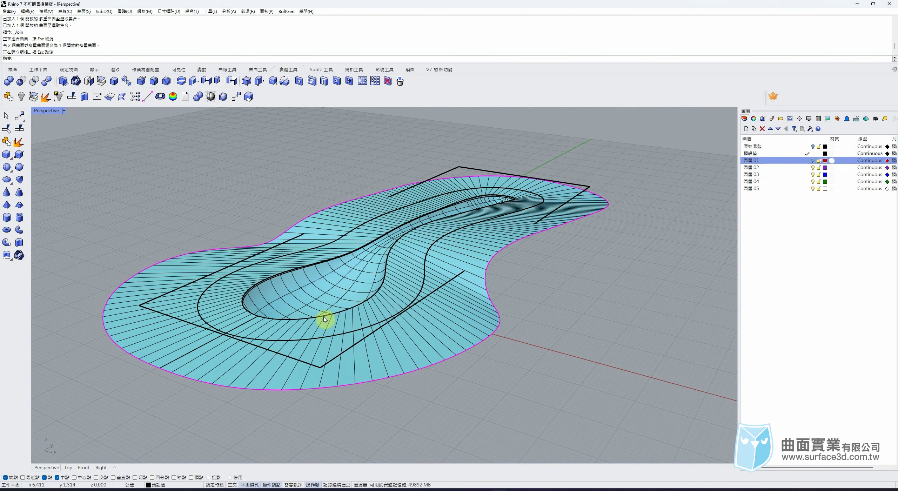
Show all hidden objects and isolate the two joined polysurfaces from the block and the curves
{"action": "middle_click", "coordinate": [400, 272]}
{"action": "right_click", "coordinate": [347, 210]}
{"action": "right_click_drag", "start_coordinate": [541, 346], "coordinate": [561, 331]}
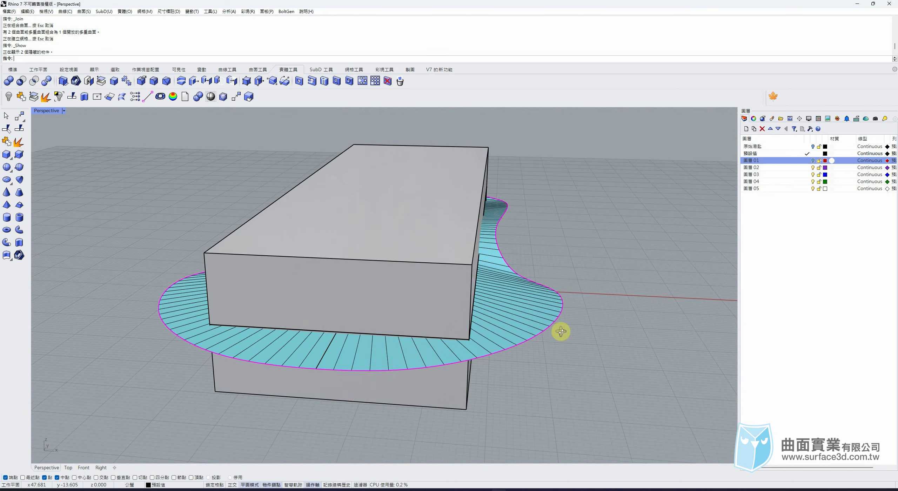
{"action": "left_click_drag", "start_coordinate": [577, 314], "coordinate": [553, 325]}
{"action": "middle_click", "coordinate": [553, 320]}
{"action": "left_click", "coordinate": [504, 259]}
{"action": "right_click_drag", "start_coordinate": [586, 260], "coordinate": [573, 259]}
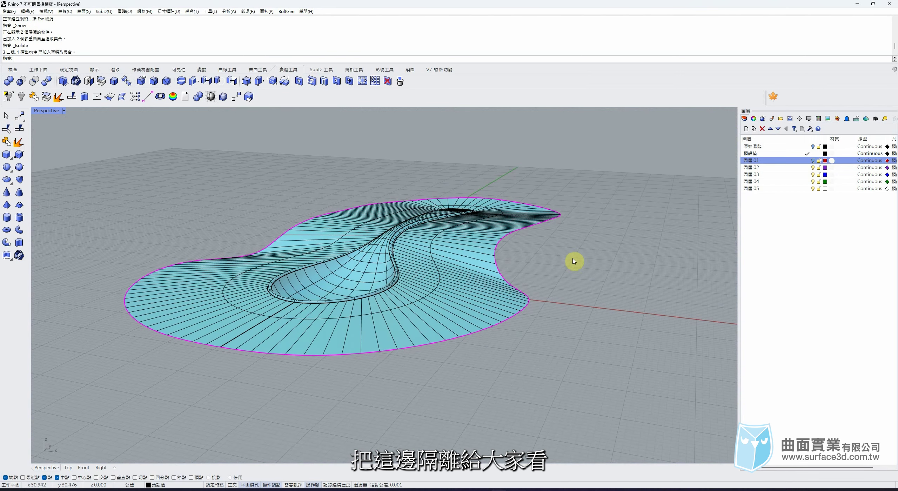
Move the joined upper polysurface straight up along Z to separate it from the lower one
{"action": "left_click", "coordinate": [380, 260]}
{"action": "right_click_drag", "start_coordinate": [381, 259], "coordinate": [373, 238]}
{"action": "left_click_drag", "start_coordinate": [410, 205], "coordinate": [413, 185]}
{"action": "left_click", "coordinate": [548, 161]}
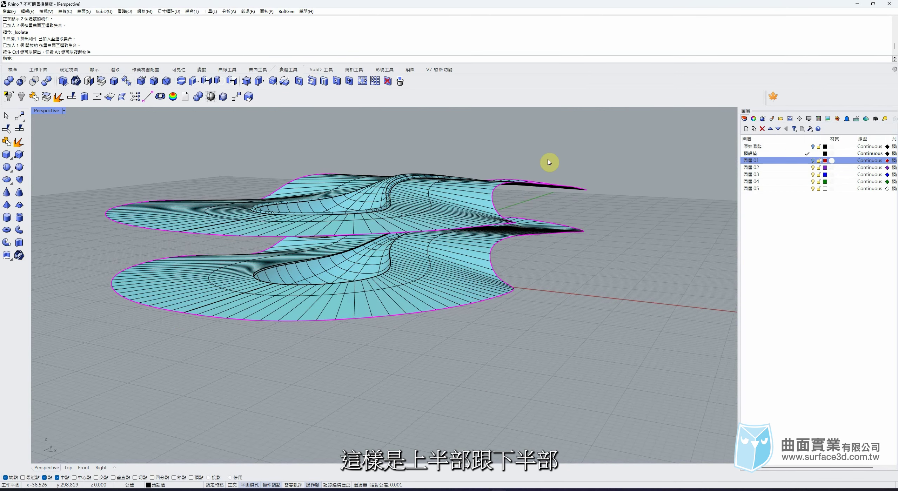
Undo the upward move and copy both joined polysurfaces to layer 圖層 01
{"action": "right_click_drag", "start_coordinate": [548, 161], "coordinate": [576, 233]}
{"action": "key", "text": "ctrl+z"}
{"action": "left_click_drag", "start_coordinate": [573, 275], "coordinate": [506, 321]}
{"action": "right_click", "coordinate": [800, 163]}
{"action": "left_click", "coordinate": [815, 296]}
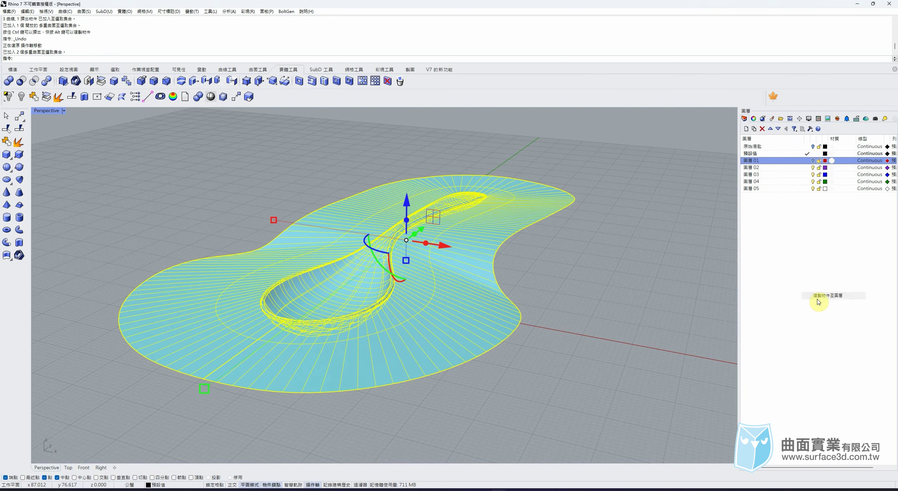
Make 圖層 01 the current layer and turn off the 預設值 layer
{"action": "left_click", "coordinate": [807, 160]}
{"action": "left_click", "coordinate": [813, 154]}
{"action": "right_click_drag", "start_coordinate": [621, 295], "coordinate": [565, 267]}
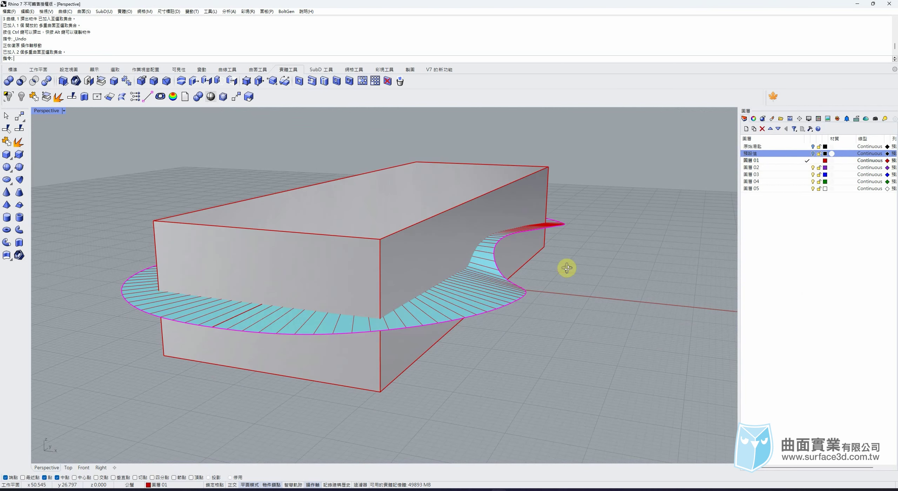
Duplicate the surrounding block in place by copying and pasting it
{"action": "left_click", "coordinate": [414, 233]}
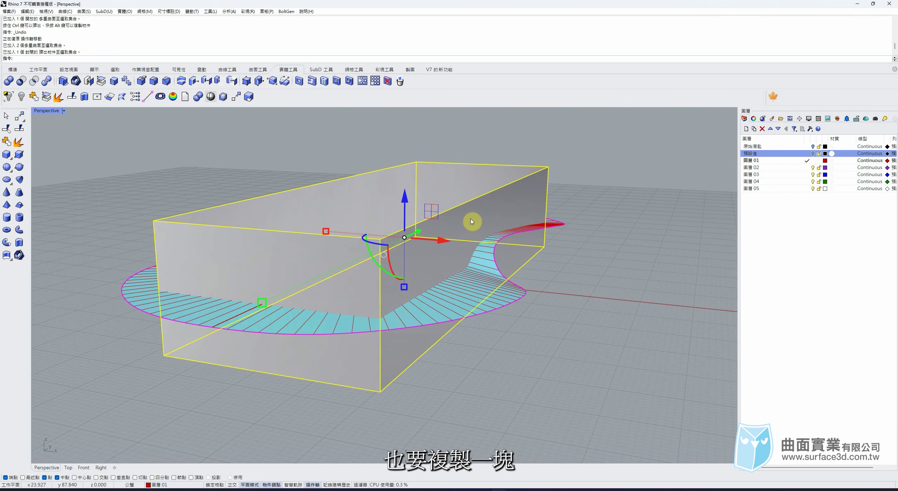
{"action": "left_click", "coordinate": [570, 257]}
{"action": "left_click", "coordinate": [465, 241]}
{"action": "key", "text": "ctrl+c"}
{"action": "key", "text": "ctrl+v"}
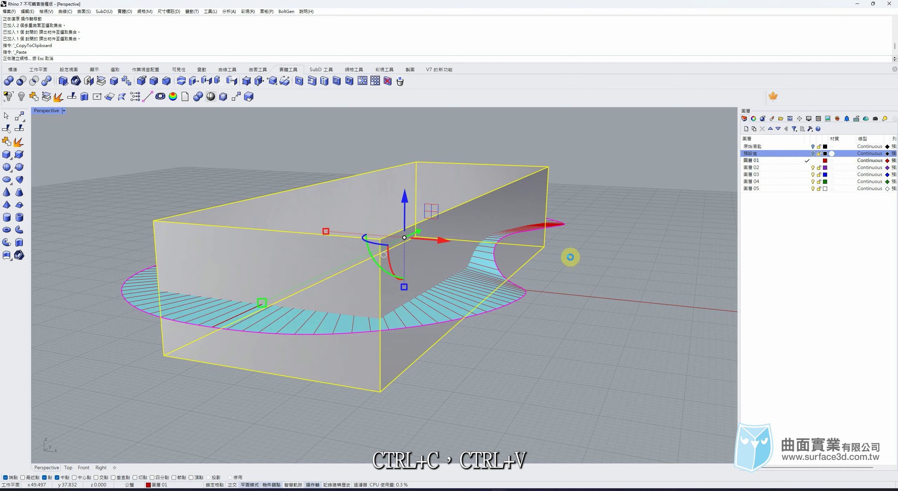
{"action": "left_click", "coordinate": [452, 205]}
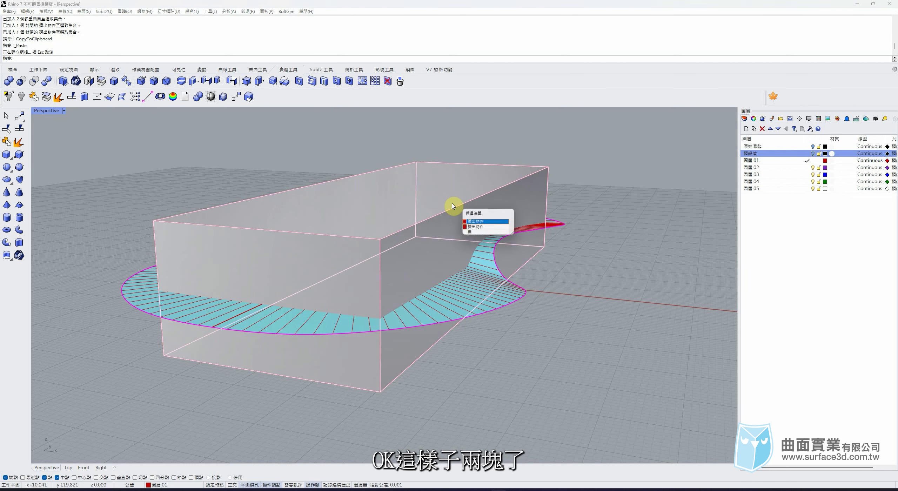
{"action": "left_click", "coordinate": [468, 223]}
{"action": "right_click_drag", "start_coordinate": [491, 217], "coordinate": [498, 231], "text": "shift"}
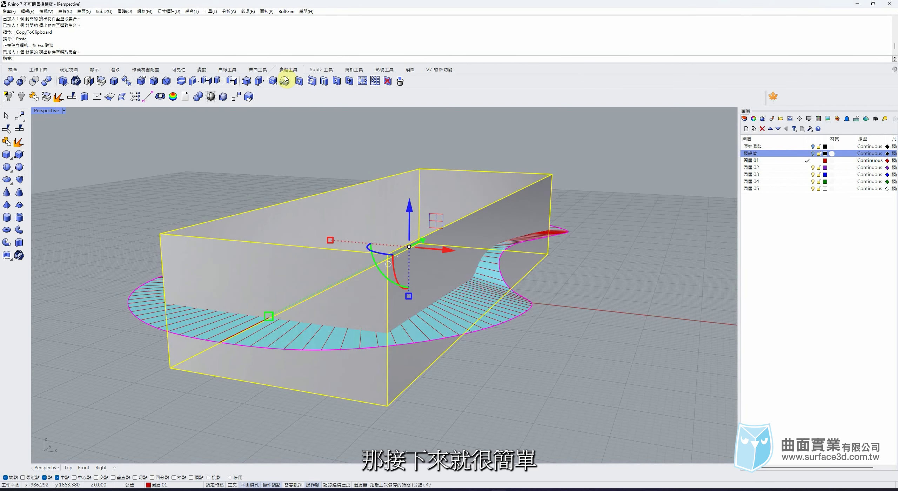
{"action": "left_click", "coordinate": [22, 82]}
{"action": "left_click", "coordinate": [501, 306]}
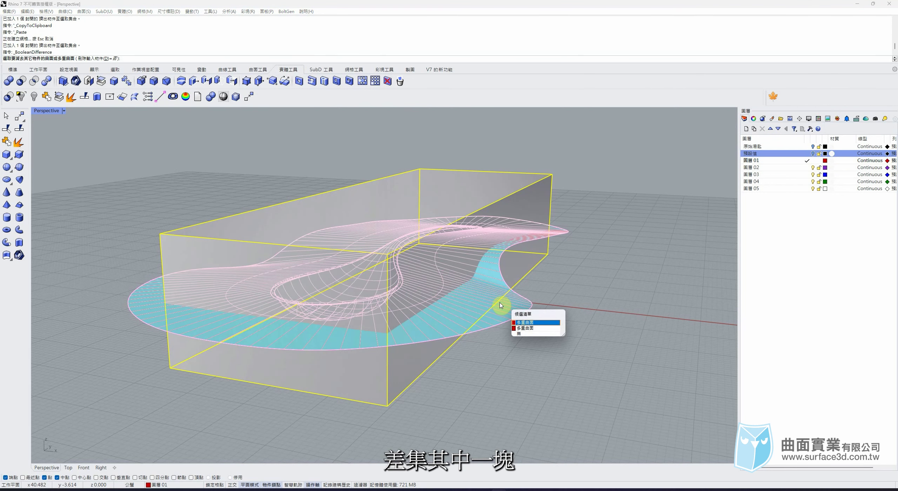
{"action": "left_click", "coordinate": [544, 327]}
{"action": "key", "text": "Escape"}
{"action": "key", "text": "Escape"}
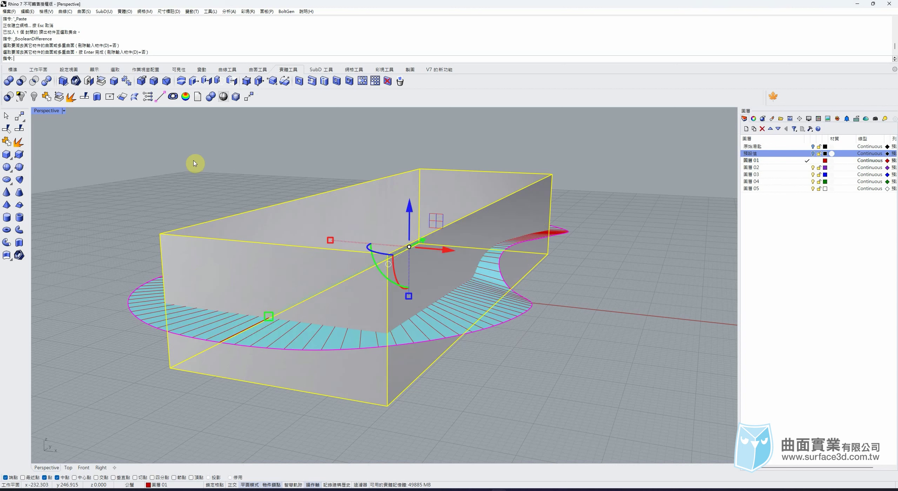
Cut the lower mold half by Boolean Difference of one block with one parting polysurface, with deletion of input objects turned on
{"action": "left_click", "coordinate": [222, 241]}
{"action": "left_click", "coordinate": [248, 258]}
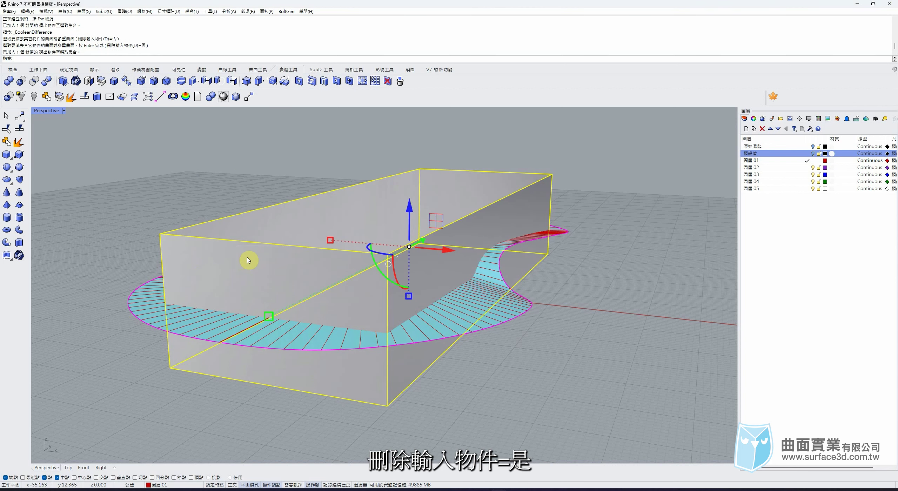
{"action": "key", "text": "Return"}
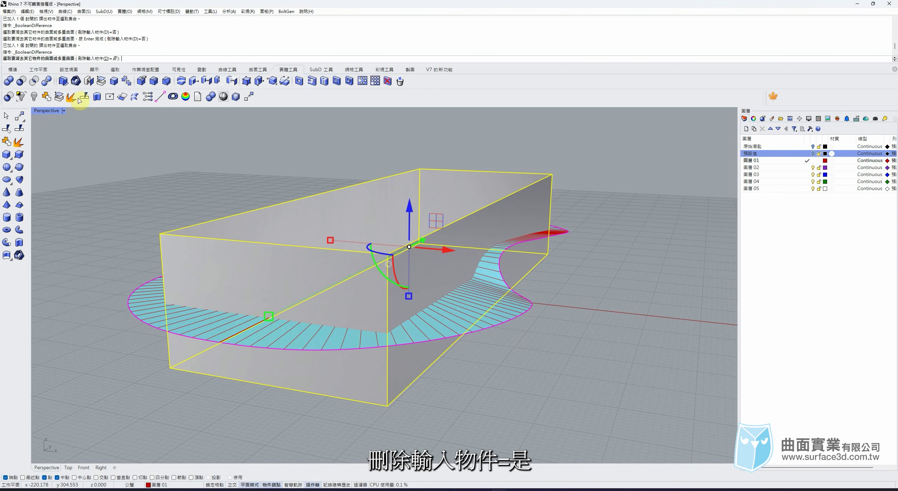
{"action": "left_click", "coordinate": [100, 59]}
{"action": "left_click", "coordinate": [546, 305]}
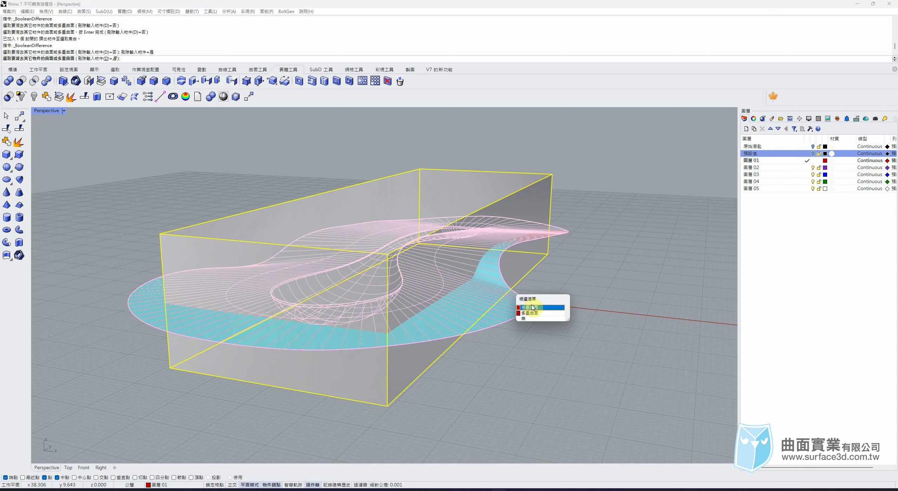
{"action": "left_click", "coordinate": [555, 304]}
{"action": "key", "text": "Return"}
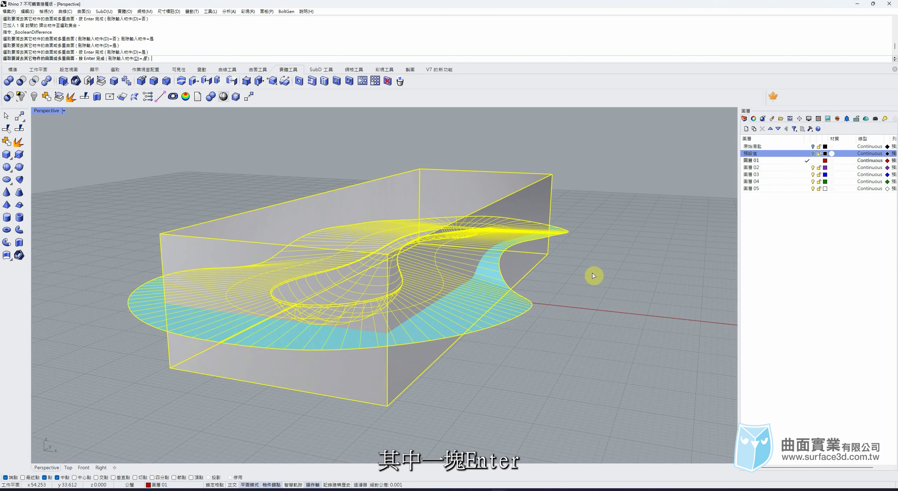
Undo the repeated difference and create the upper mold half by Boolean Intersection of the other block with the remaining parting polysurface
{"action": "key", "text": "ctrl+z"}
{"action": "left_click", "coordinate": [426, 264]}
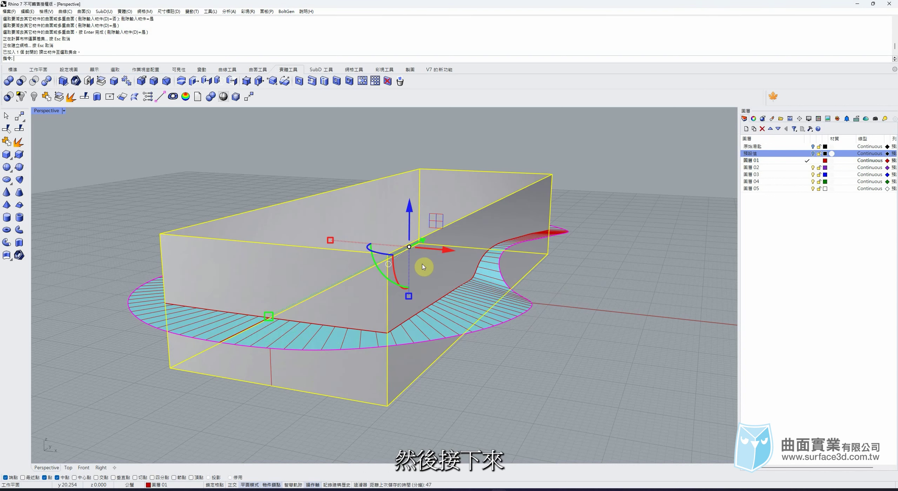
{"action": "right_click_drag", "start_coordinate": [437, 271], "coordinate": [450, 277]}
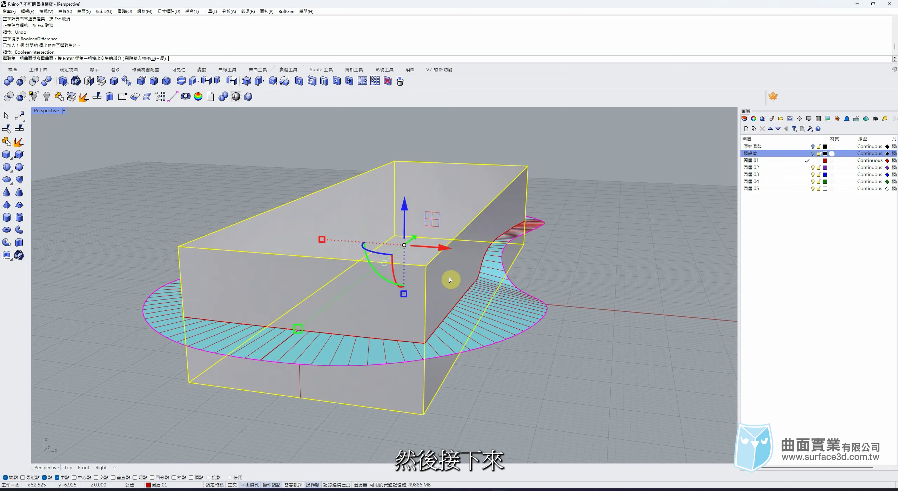
{"action": "left_click", "coordinate": [575, 318]}
{"action": "key", "text": "Return"}
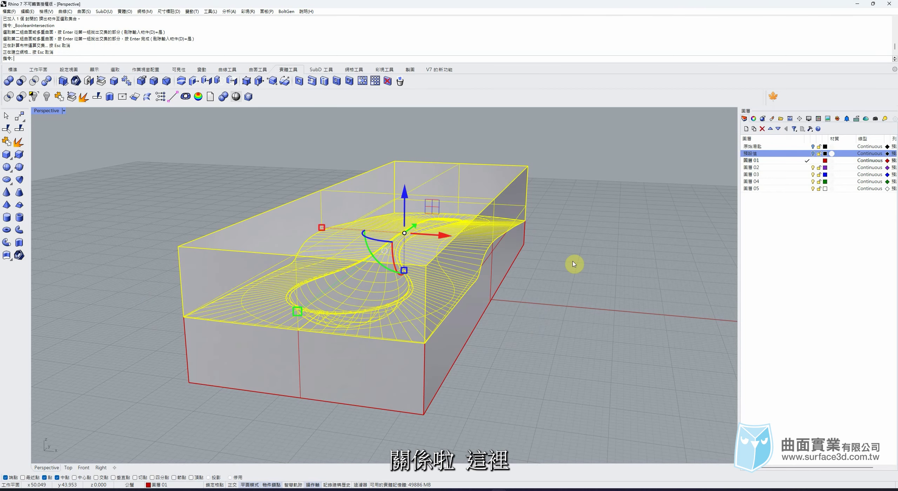
{"action": "left_click", "coordinate": [462, 341]}
{"action": "left_click", "coordinate": [458, 268]}
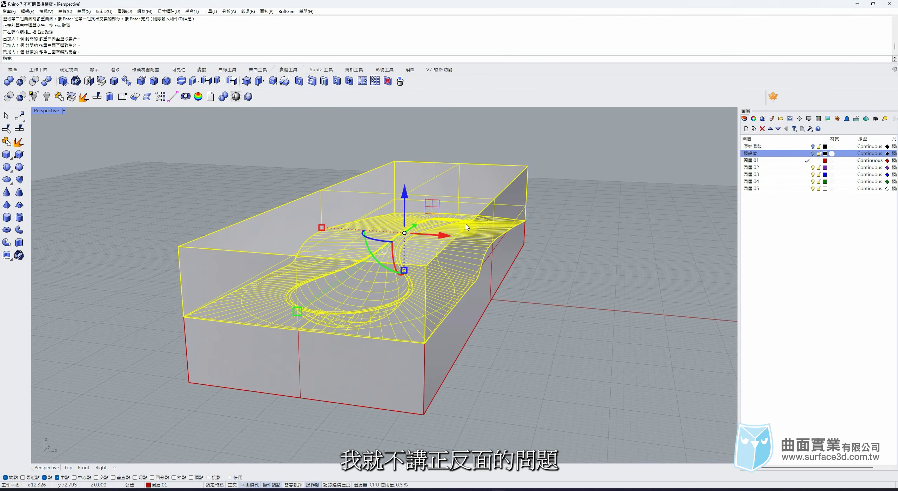
{"action": "left_click", "coordinate": [447, 280]}
{"action": "left_click", "coordinate": [478, 328]}
{"action": "left_click", "coordinate": [477, 299]}
{"action": "left_click", "coordinate": [476, 263]}
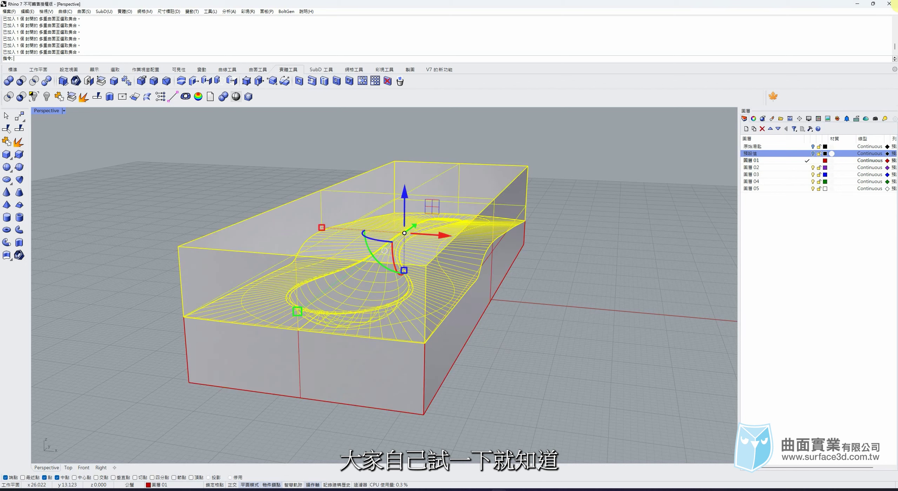
Separate the mold by moving the upper half up and the lower half down along Z
{"action": "left_click", "coordinate": [478, 305]}
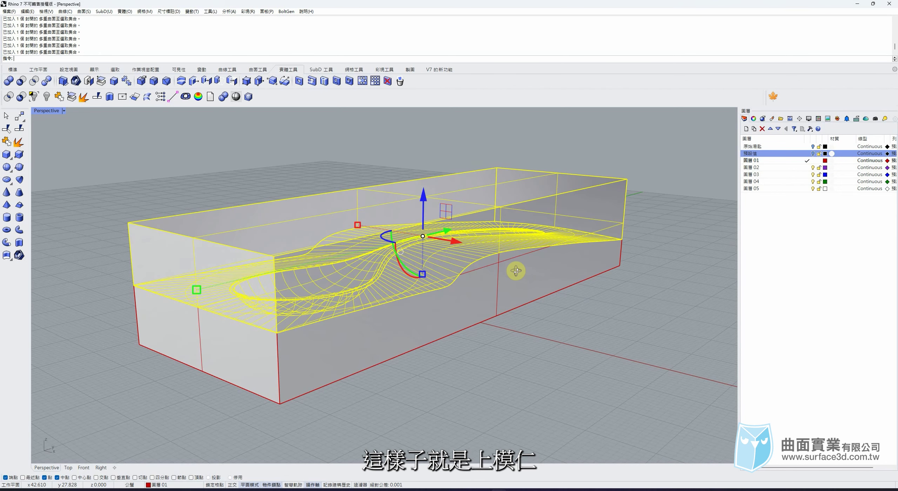
{"action": "left_click_drag", "start_coordinate": [516, 268], "coordinate": [516, 200]}
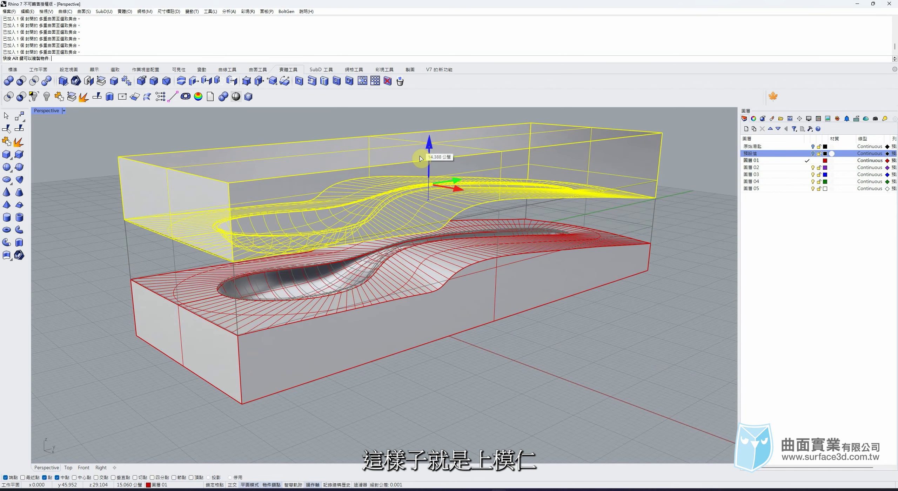
{"action": "left_click", "coordinate": [446, 295]}
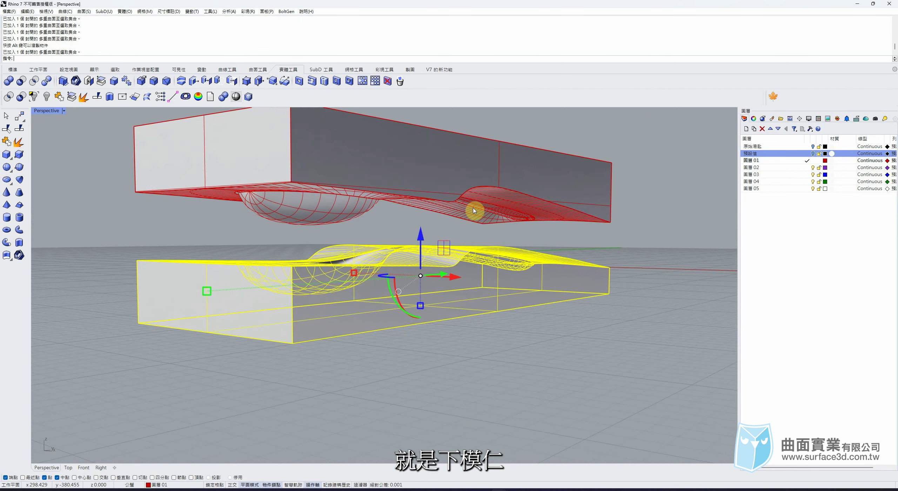
{"action": "key", "text": "Escape"}
{"action": "left_click", "coordinate": [424, 254]}
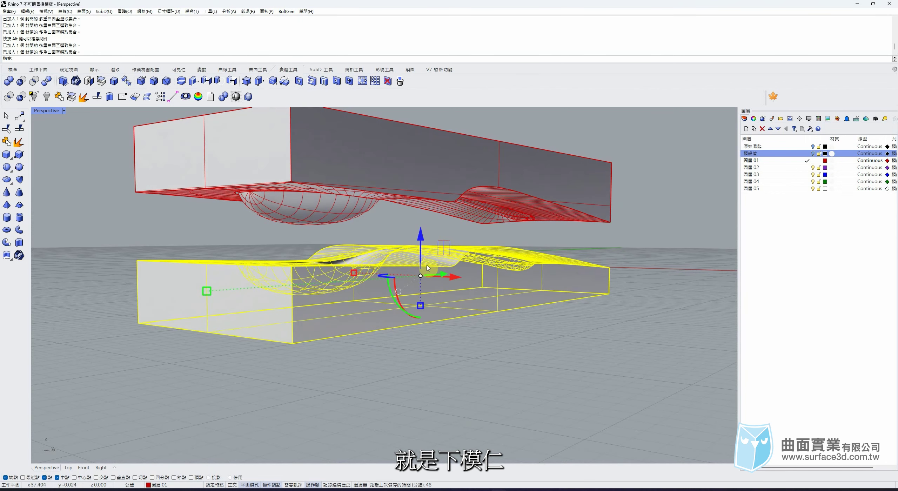
{"action": "left_click_drag", "start_coordinate": [420, 239], "coordinate": [425, 269]}
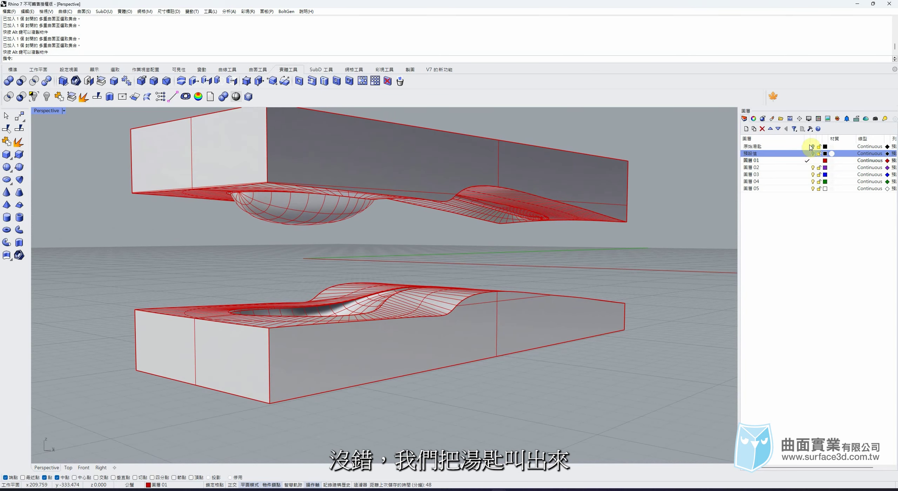
Turn on the 原始湯匙 layer and undo the moves of both mold halves to close the mold
{"action": "left_click", "coordinate": [813, 146]}
{"action": "right_click_drag", "start_coordinate": [620, 236], "coordinate": [644, 189]}
{"action": "key", "text": "ctrl+z"}
{"action": "key", "text": "ctrl+z"}
{"action": "key", "text": "ctrl+z"}
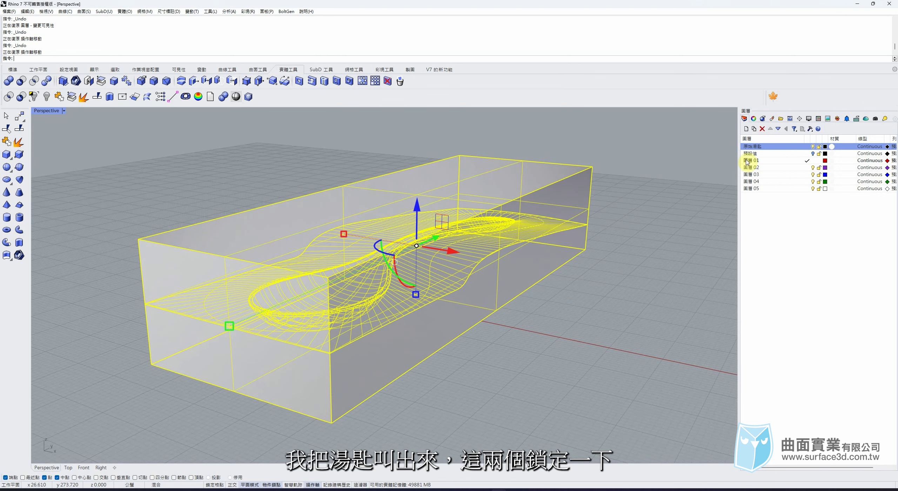
Lock the upper and lower mold halves
{"action": "left_click_drag", "start_coordinate": [674, 164], "coordinate": [578, 262]}
{"action": "right_click_drag", "start_coordinate": [548, 248], "coordinate": [528, 256]}
{"action": "middle_click", "coordinate": [510, 237]}
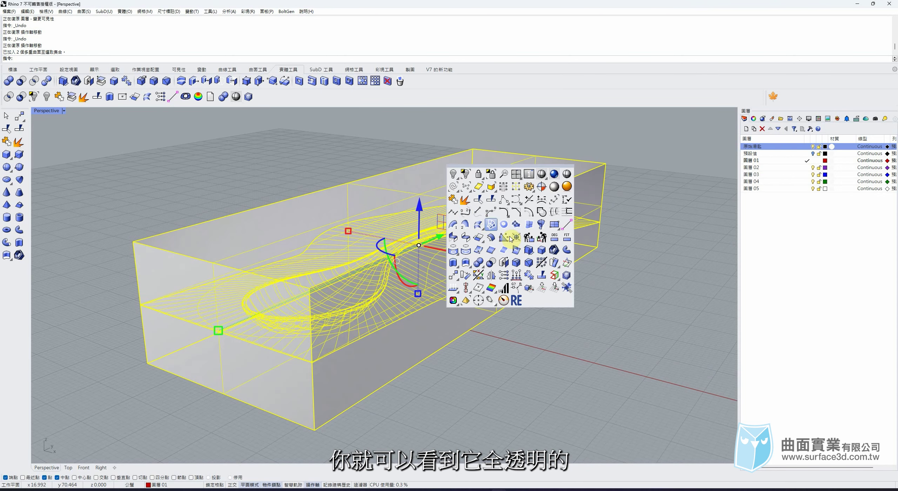
{"action": "left_click", "coordinate": [479, 174]}
Examine from several sides how the original spoon fits the cavity between the locked mold halves
{"action": "right_click_drag", "start_coordinate": [560, 322], "coordinate": [507, 295]}
{"action": "scroll", "coordinate": [255, 280], "scroll_direction": "up", "scroll_amount": 5}
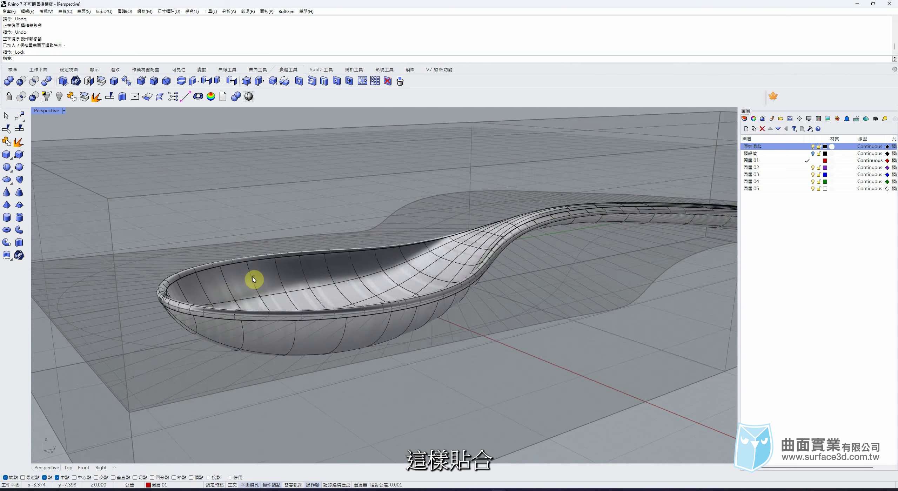
{"action": "right_click_drag", "start_coordinate": [255, 280], "coordinate": [176, 259]}
{"action": "scroll", "coordinate": [216, 271], "scroll_direction": "down", "scroll_amount": 3}
{"action": "left_click", "coordinate": [243, 275]}
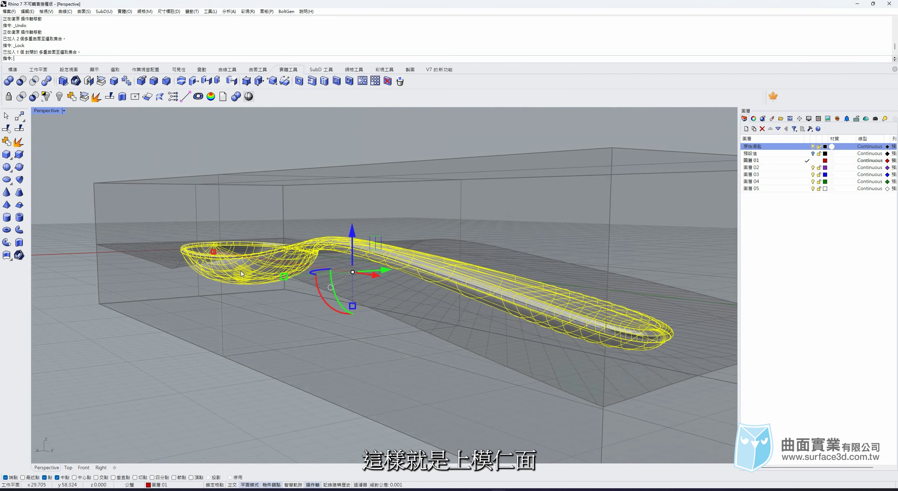
{"action": "right_click_drag", "start_coordinate": [242, 275], "coordinate": [557, 300]}
{"action": "scroll", "coordinate": [345, 283], "scroll_direction": "down", "scroll_amount": 2}
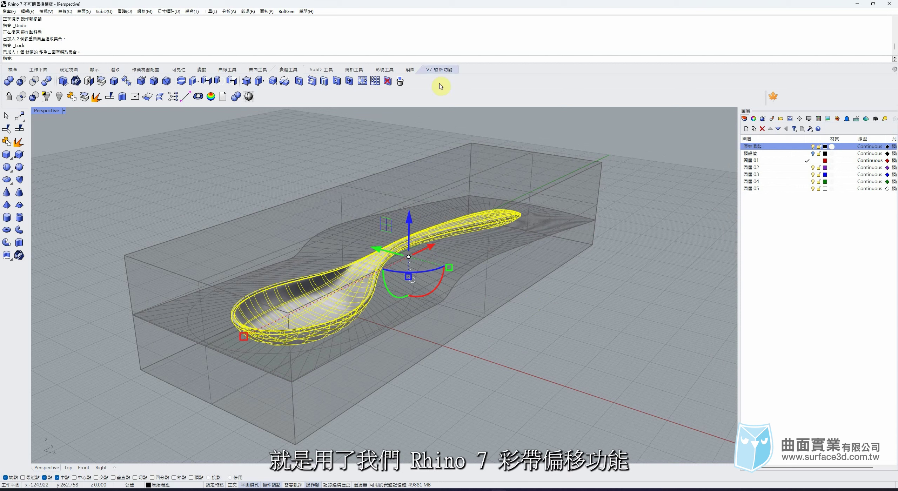
{"action": "left_click", "coordinate": [440, 69]}
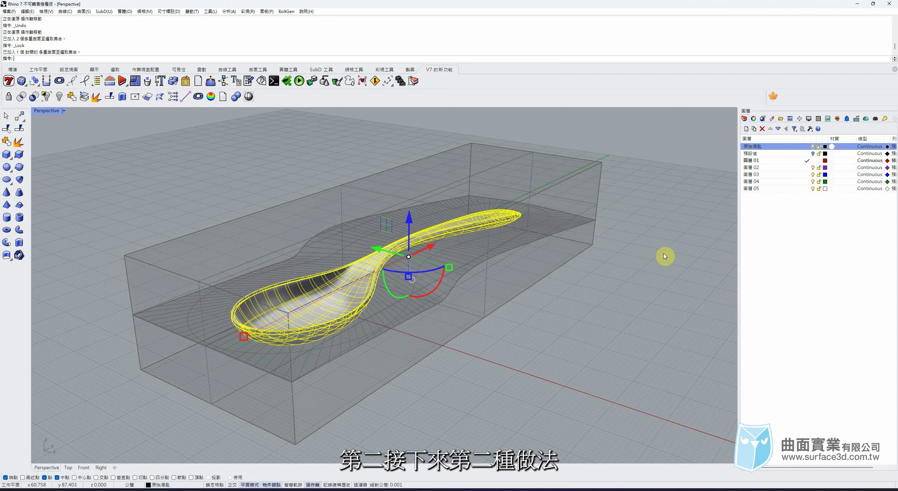
{"action": "left_click", "coordinate": [600, 262]}
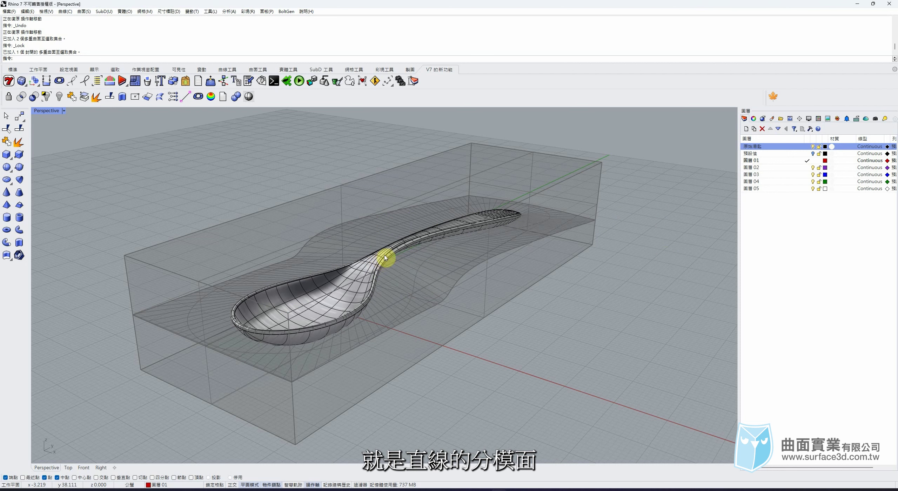
Make 原始湯匙 the current layer and turn off 圖層 01, leaving only the original spoon displayed
{"action": "left_click", "coordinate": [812, 153]}
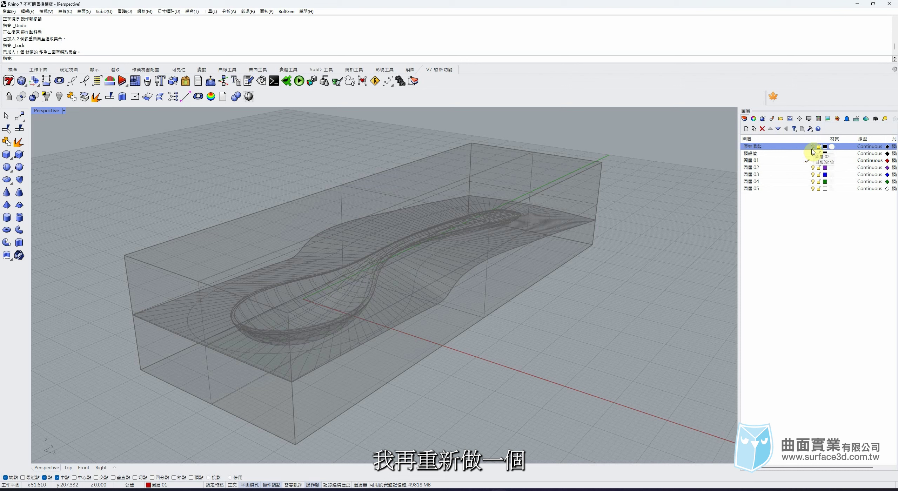
{"action": "left_click", "coordinate": [807, 146]}
{"action": "left_click", "coordinate": [812, 160]}
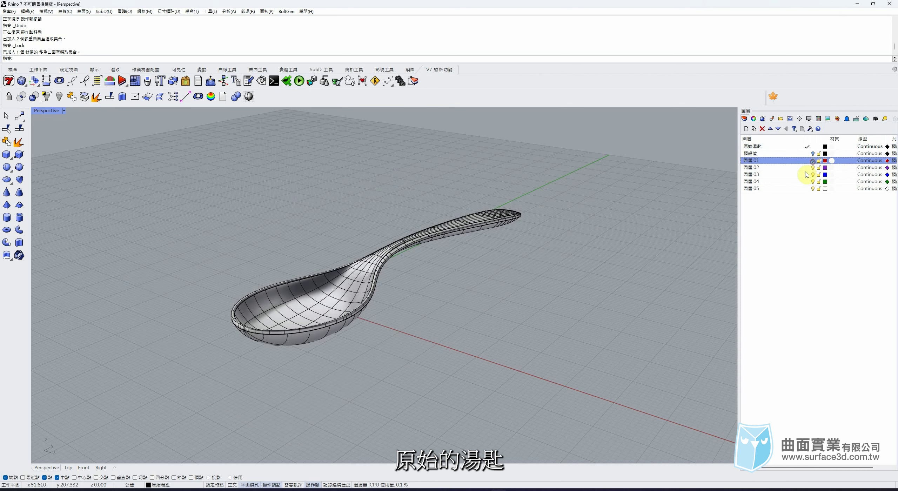
Copy the original spoon to 圖層 02, make that layer current and turn off the 原始湯匙 layer
{"action": "left_click", "coordinate": [421, 240]}
{"action": "right_click", "coordinate": [805, 164]}
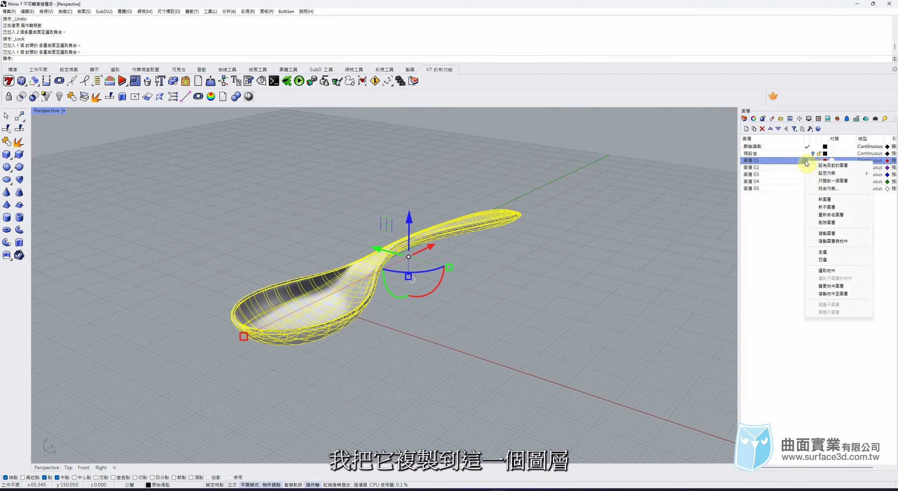
{"action": "left_click", "coordinate": [804, 168]}
{"action": "right_click", "coordinate": [803, 168]}
{"action": "left_click", "coordinate": [837, 300]}
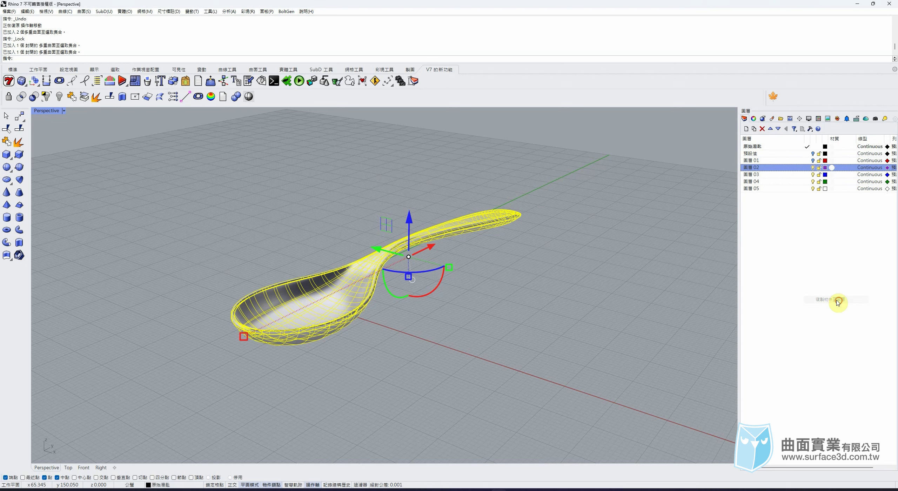
{"action": "left_click", "coordinate": [812, 147]}
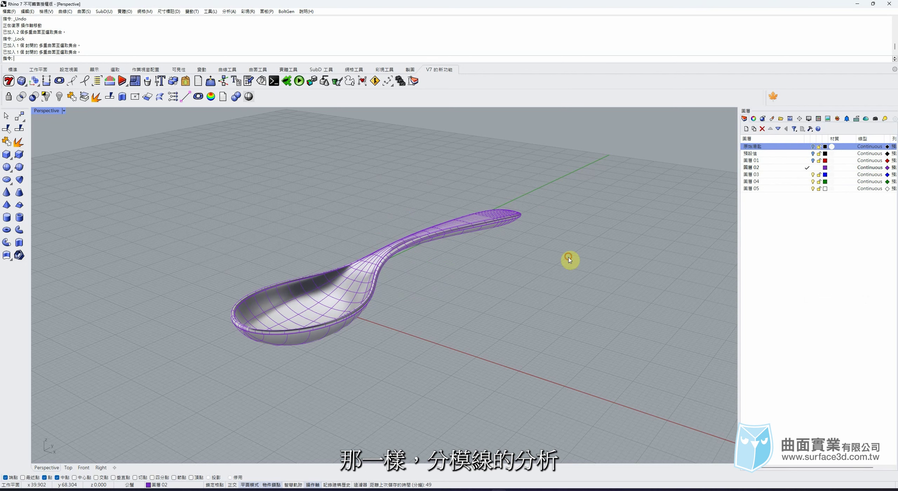
Run Draft Angle Analysis on the spoon copy along 世界平面 Z and create its minimum draft curve
{"action": "scroll", "coordinate": [327, 290], "scroll_direction": "up", "scroll_amount": 1}
{"action": "left_click", "coordinate": [332, 289]}
{"action": "left_click", "coordinate": [260, 69]}
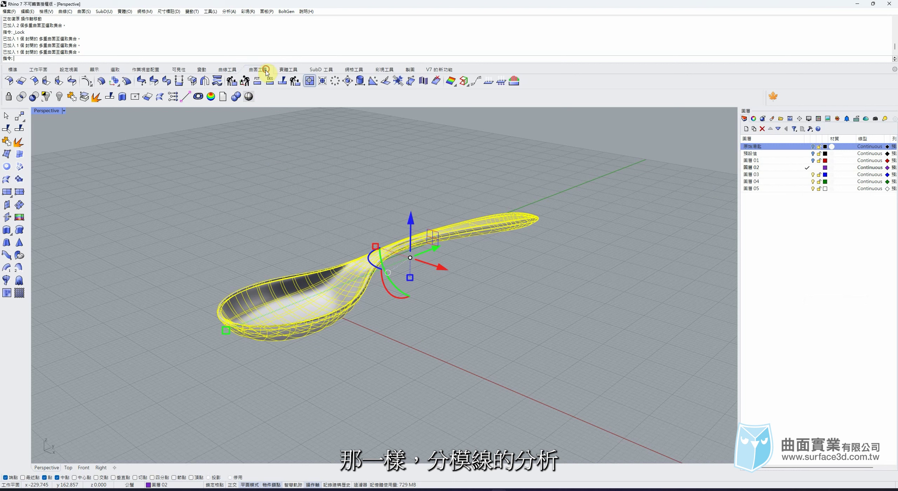
{"action": "left_click", "coordinate": [456, 85]}
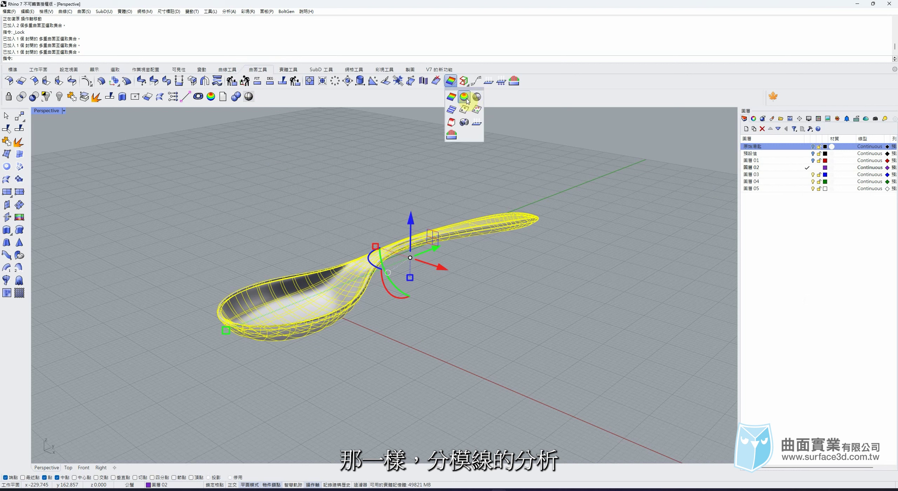
{"action": "left_click", "coordinate": [466, 100]}
{"action": "left_click", "coordinate": [116, 251]}
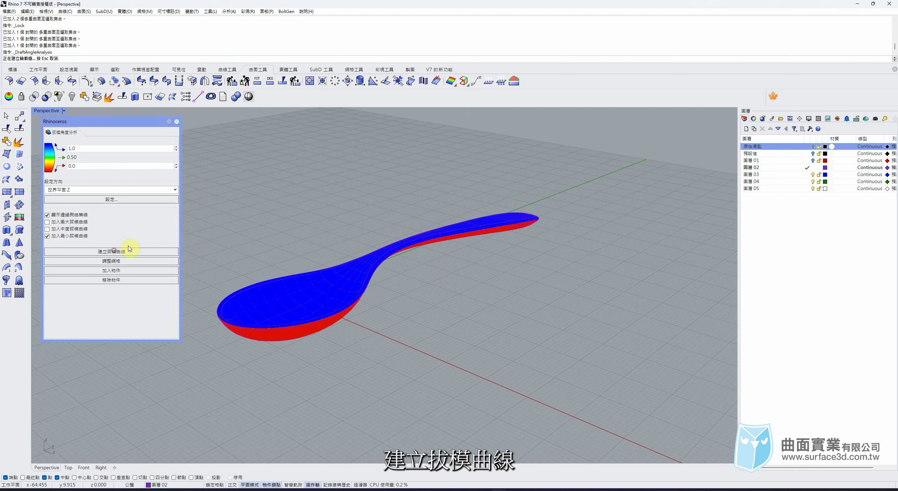
{"action": "left_click", "coordinate": [177, 123]}
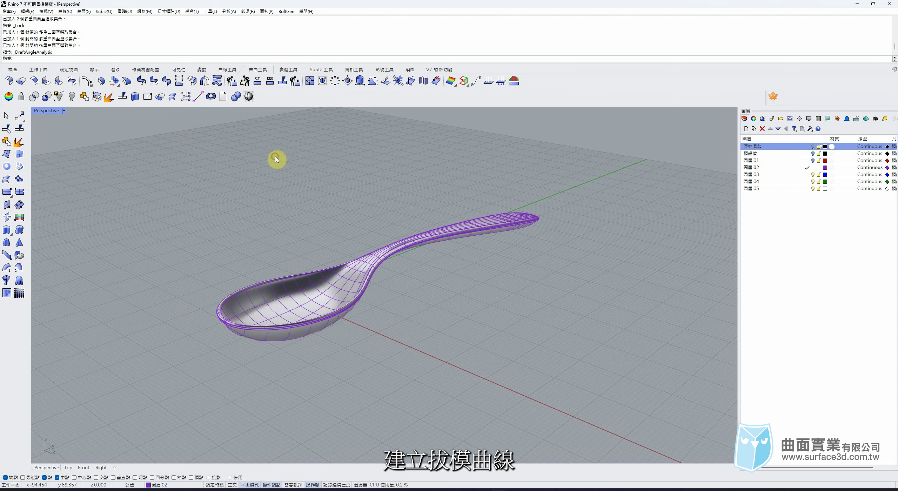
Isolate the extracted draft curve around the spoon's rim, hiding the spoon copy
{"action": "scroll", "coordinate": [277, 156], "scroll_direction": "up", "scroll_amount": 2}
{"action": "left_click", "coordinate": [267, 331]}
{"action": "left_click", "coordinate": [302, 349]}
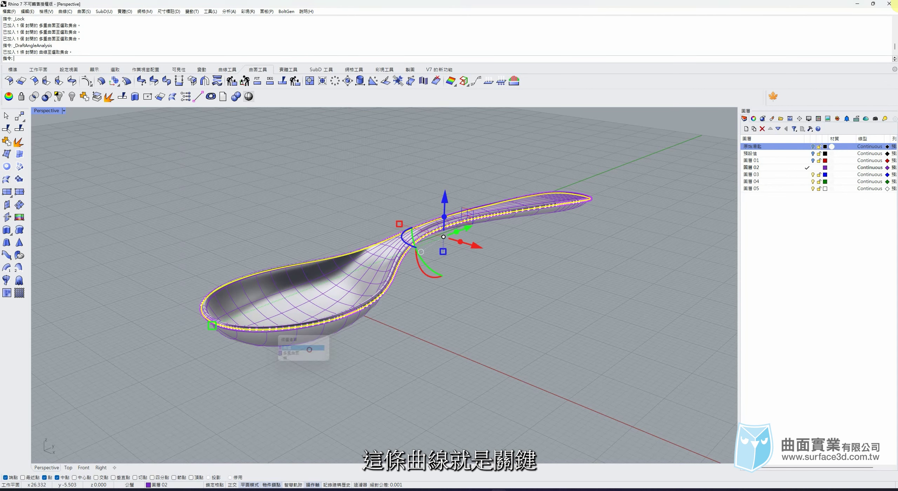
{"action": "middle_click", "coordinate": [406, 309]}
{"action": "left_click", "coordinate": [377, 257]}
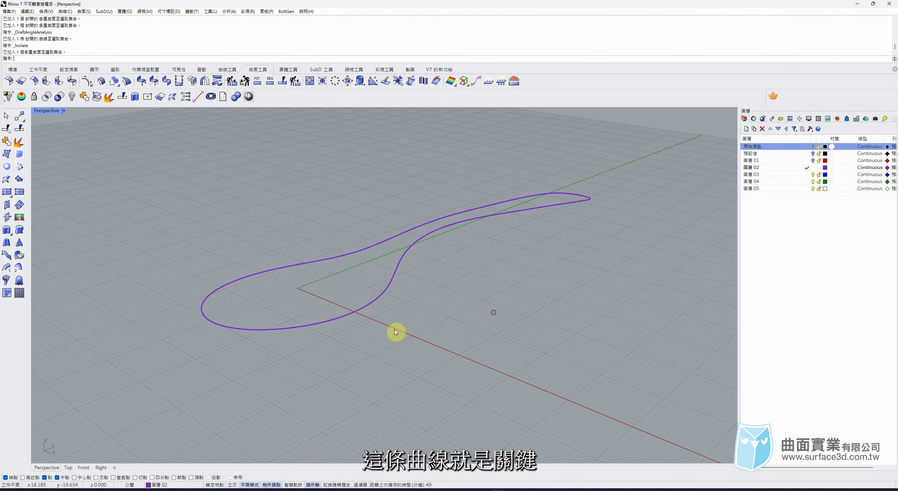
Draw a both-sided vertical line centred on 0 in the Top view, extending beyond both ends of the spoon outline
{"action": "left_click", "coordinate": [68, 469]}
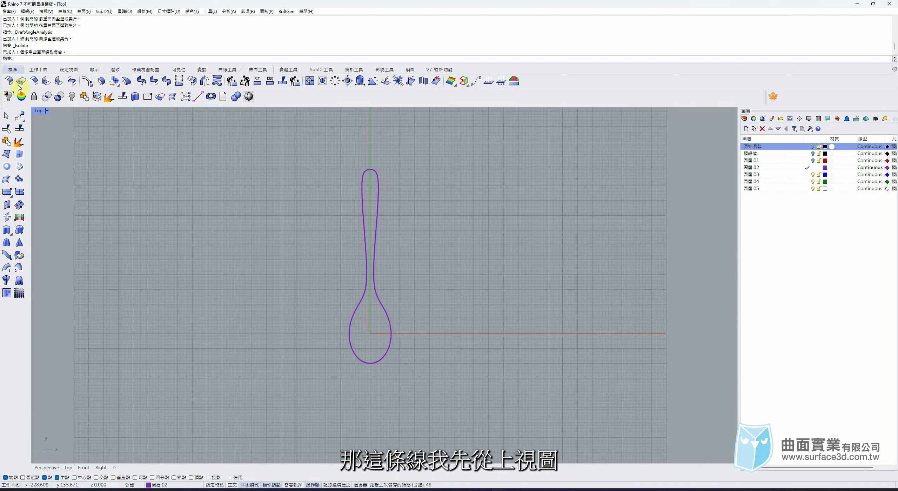
{"action": "left_click", "coordinate": [13, 70]}
{"action": "left_click", "coordinate": [11, 132]}
{"action": "left_click", "coordinate": [45, 132]}
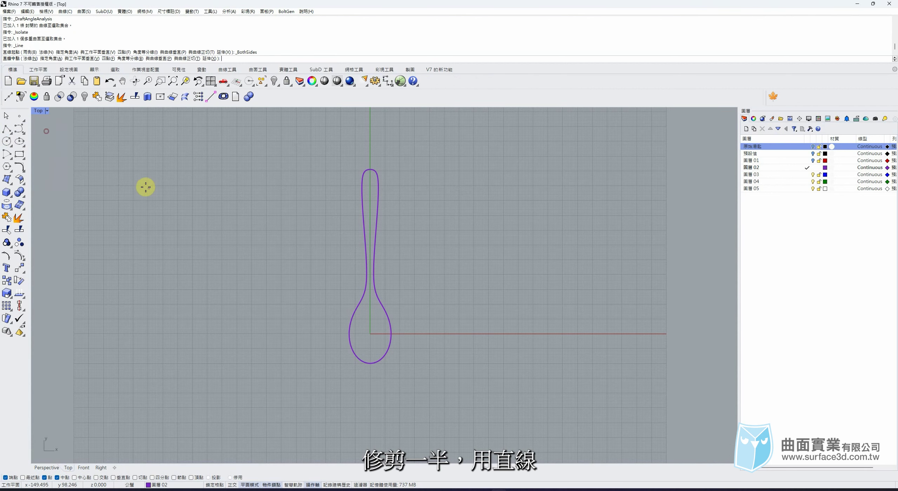
{"action": "type", "text": "0"}
{"action": "key", "text": "Return"}
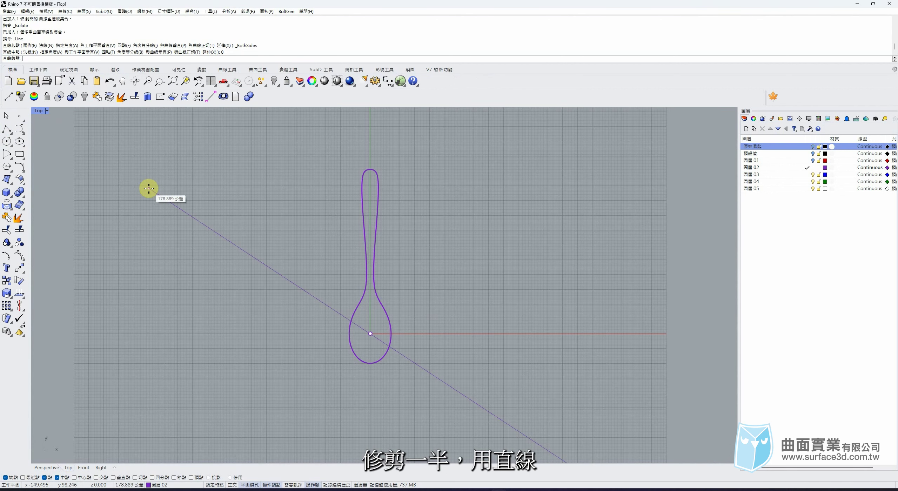
{"action": "left_click", "coordinate": [381, 144], "text": "shift"}
{"action": "key", "text": "ctrl+a"}
{"action": "left_click", "coordinate": [7, 217]}
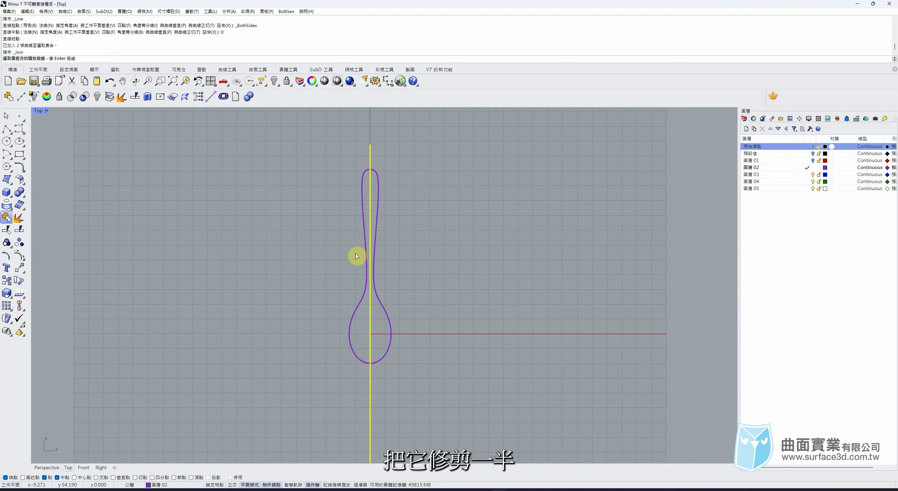
{"action": "key", "text": "Escape"}
{"action": "key", "text": "Escape"}
Trim off the left half of the draft curve along the centre line, and delete that line
{"action": "left_click_drag", "start_coordinate": [417, 193], "coordinate": [316, 259]}
{"action": "left_click", "coordinate": [6, 231]}
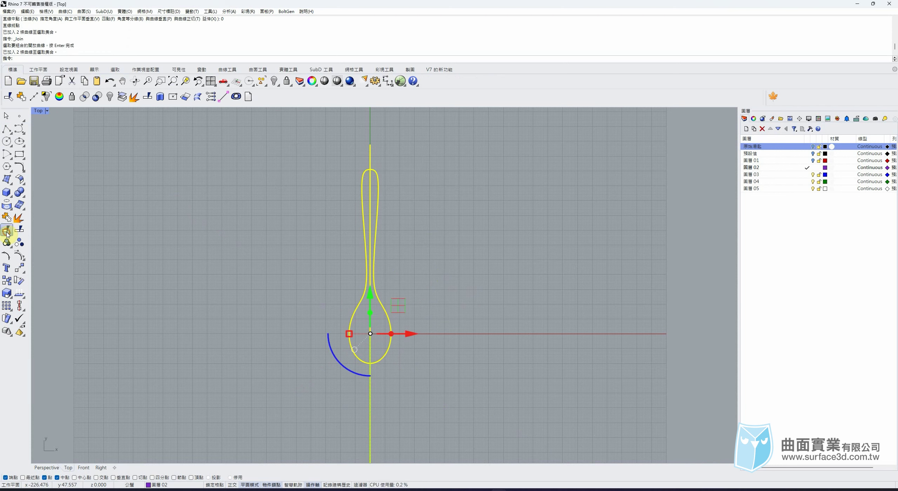
{"action": "left_click", "coordinate": [364, 286]}
{"action": "key", "text": "Return"}
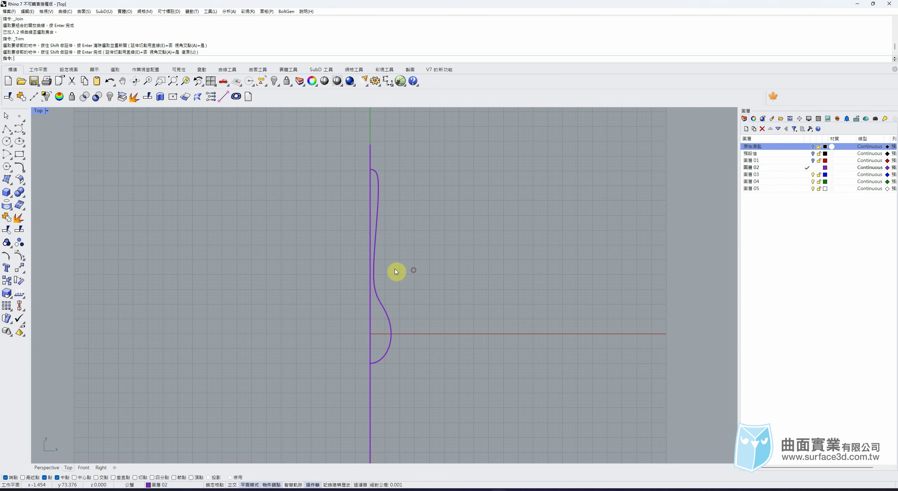
{"action": "left_click", "coordinate": [370, 215]}
{"action": "key", "text": "Delete"}
Flatten the remaining half curve in the X direction with Set Points, placing it at world X 0
{"action": "left_click", "coordinate": [369, 234]}
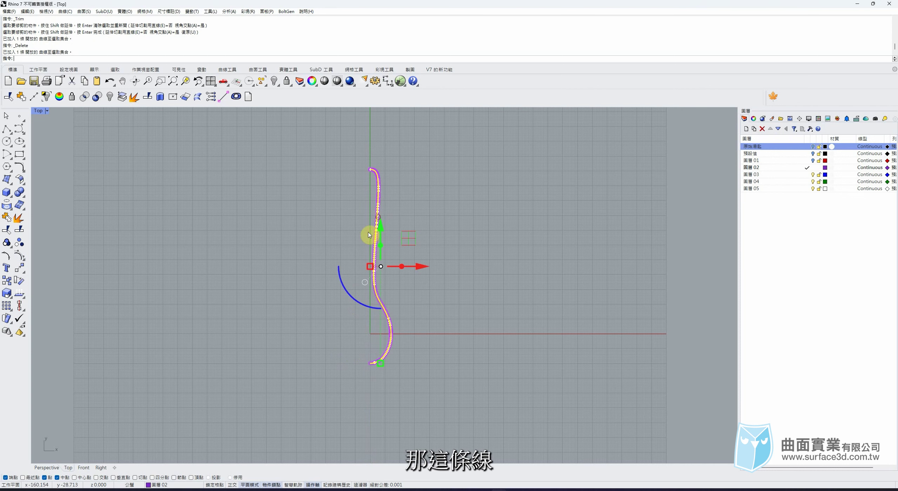
{"action": "left_click", "coordinate": [51, 469]}
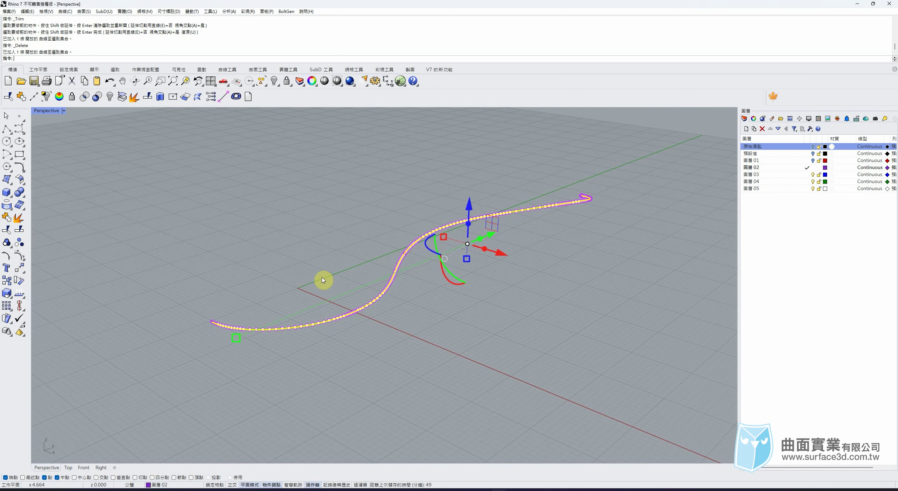
{"action": "right_click_drag", "start_coordinate": [346, 282], "coordinate": [326, 295]}
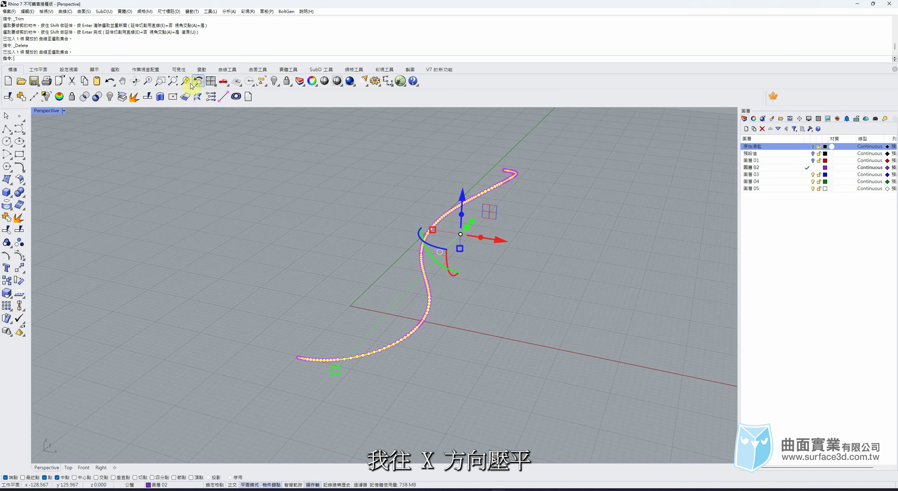
{"action": "left_click", "coordinate": [202, 70]}
{"action": "left_click", "coordinate": [210, 81]}
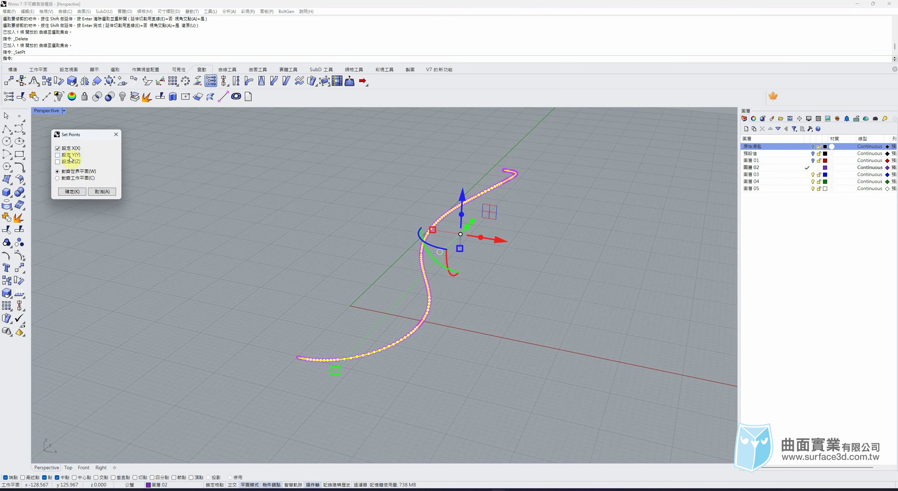
{"action": "left_click", "coordinate": [72, 191]}
{"action": "type", "text": "0"}
{"action": "key", "text": "Return"}
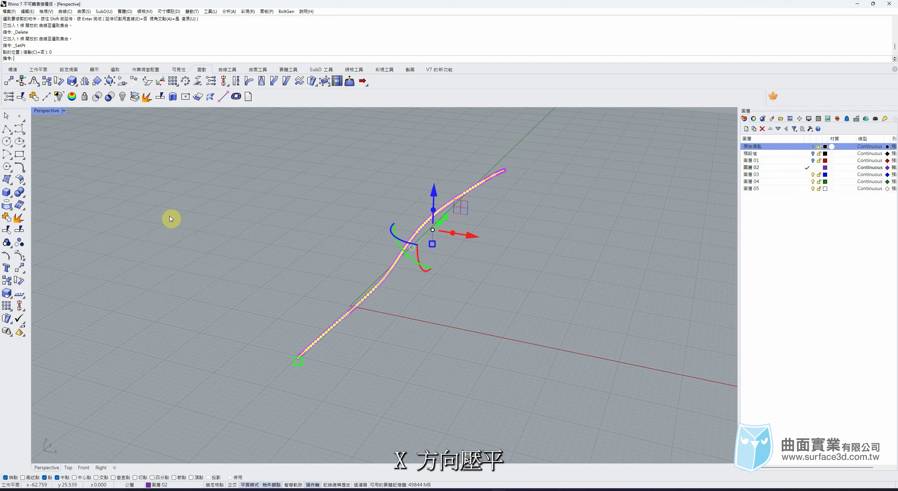
{"action": "key", "text": "Escape"}
Delete the hooked cluster of control points at the handle-tail end of the flattened curve in the Right view
{"action": "left_click", "coordinate": [101, 468]}
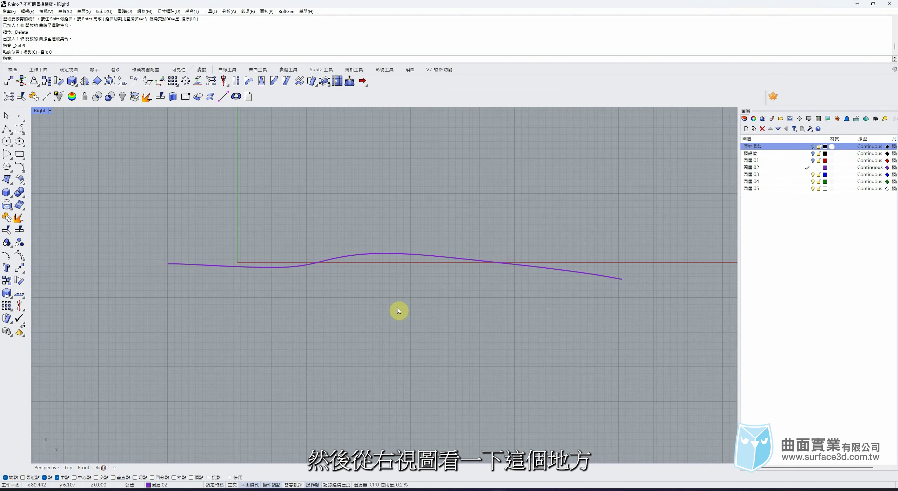
{"action": "scroll", "coordinate": [647, 280], "scroll_direction": "up", "scroll_amount": 5}
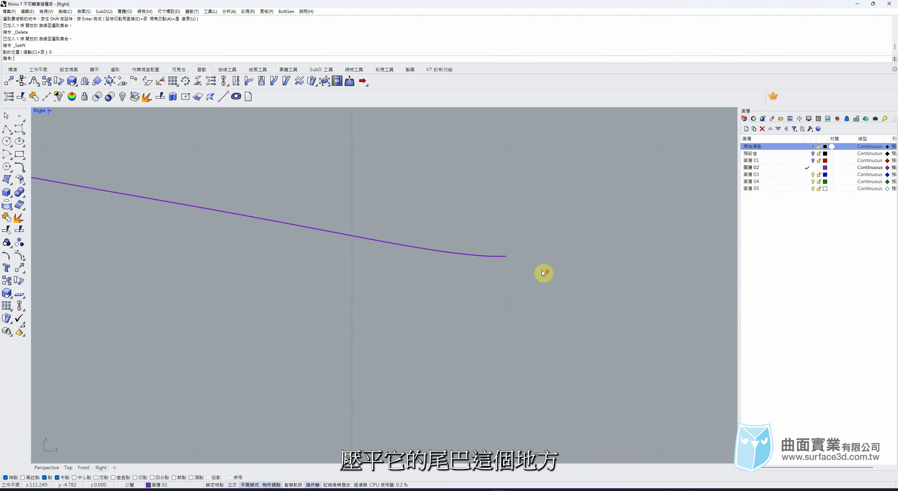
{"action": "left_click", "coordinate": [500, 257]}
{"action": "scroll", "coordinate": [499, 270], "scroll_direction": "up", "scroll_amount": 6}
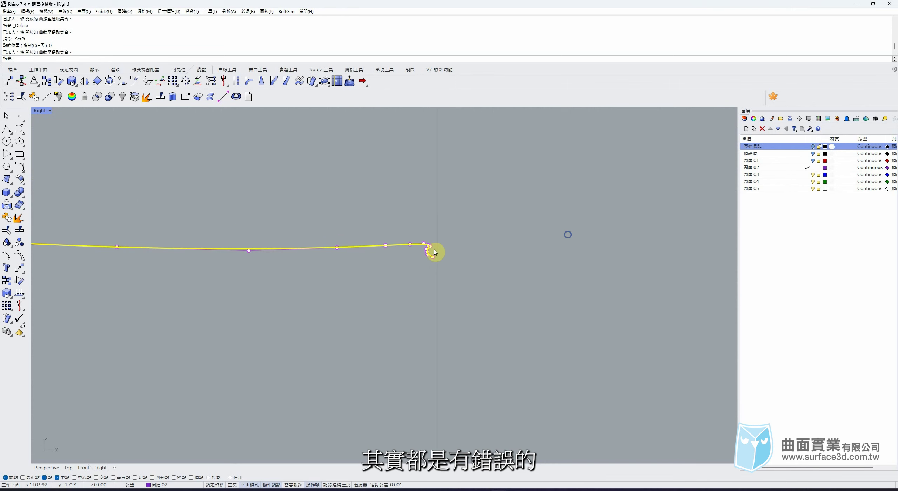
{"action": "left_click_drag", "start_coordinate": [405, 187], "coordinate": [522, 317]}
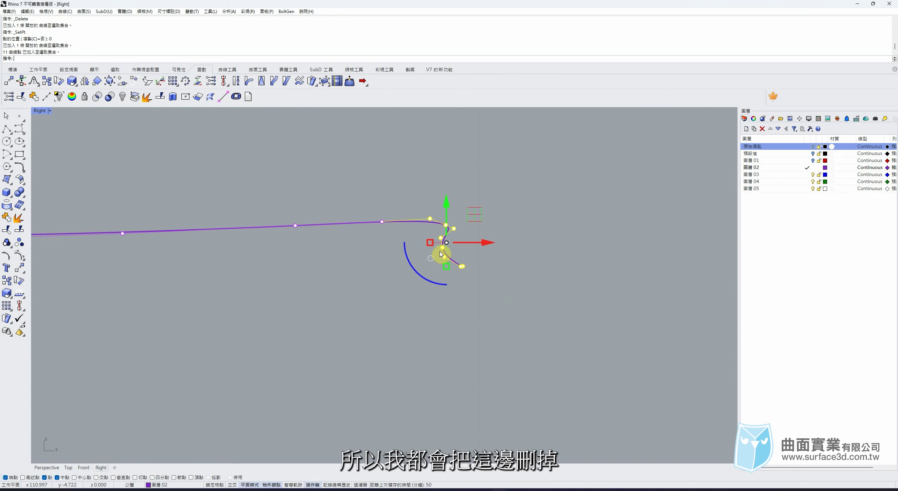
{"action": "key", "text": "Delete"}
{"action": "scroll", "coordinate": [531, 220], "scroll_direction": "down", "scroll_amount": 8}
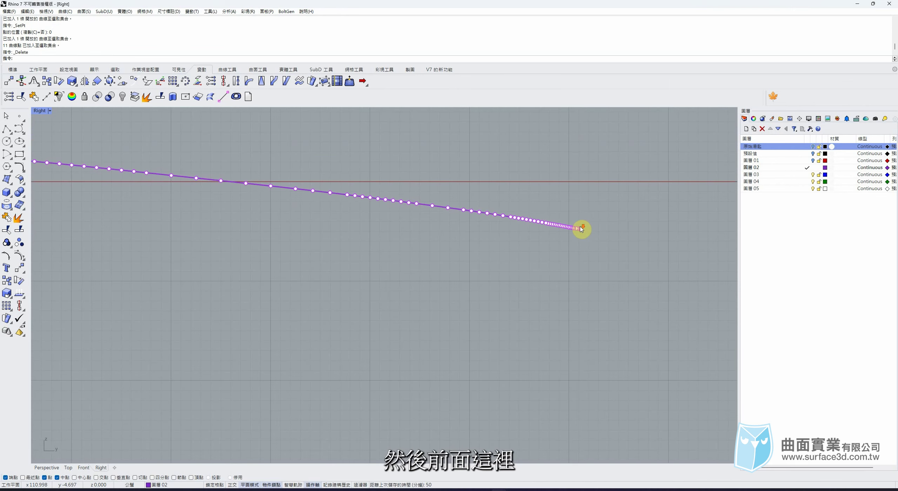
Delete the uneven control points at the bowl end of the flattened curve
{"action": "right_click_drag", "start_coordinate": [249, 245], "coordinate": [842, 242]}
{"action": "right_click_drag", "start_coordinate": [214, 214], "coordinate": [543, 228]}
{"action": "scroll", "coordinate": [276, 191], "scroll_direction": "up", "scroll_amount": 12}
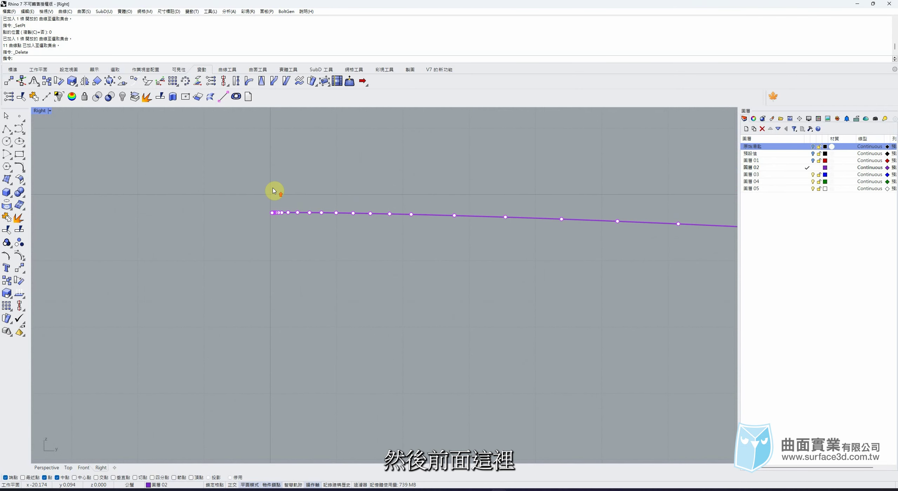
{"action": "scroll", "coordinate": [280, 217], "scroll_direction": "up", "scroll_amount": 3}
{"action": "left_click_drag", "start_coordinate": [234, 221], "coordinate": [376, 340]}
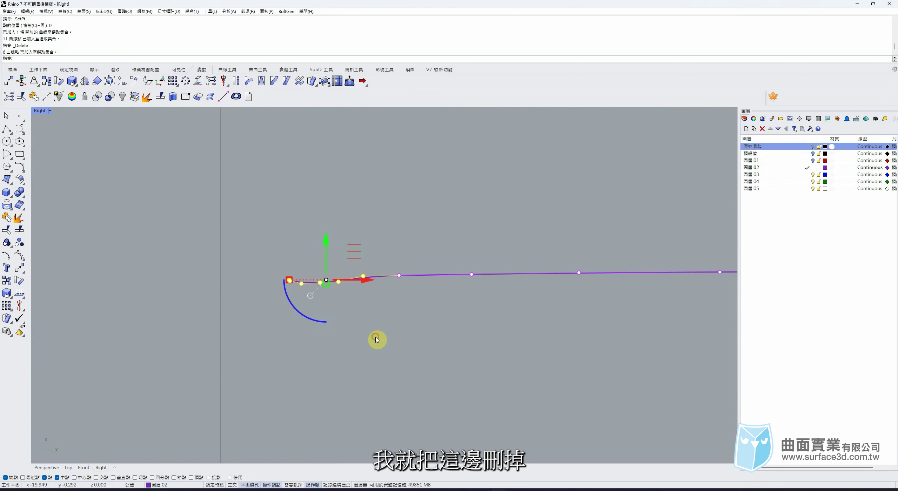
{"action": "key", "text": "Delete"}
{"action": "scroll", "coordinate": [306, 277], "scroll_direction": "up", "scroll_amount": 6}
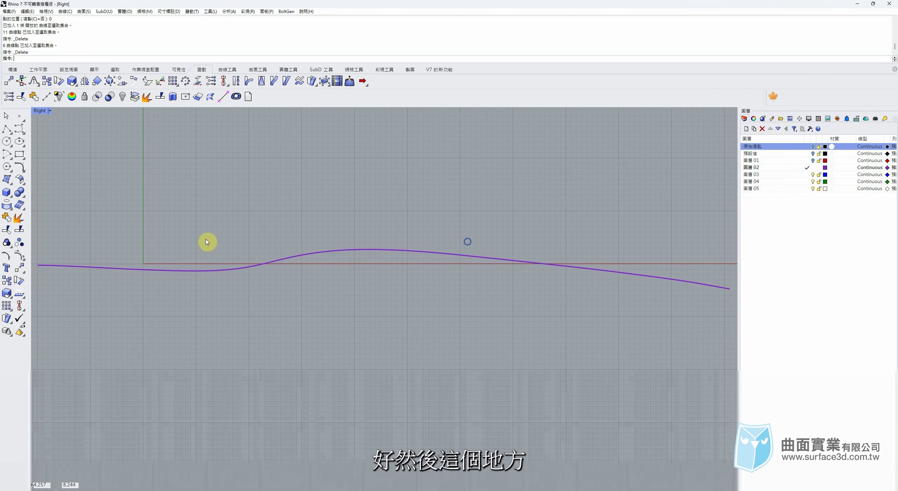
Turn on 圖層 01 to display the locked mold block as a reference, keeping 預設值 off
{"action": "left_click", "coordinate": [812, 153]}
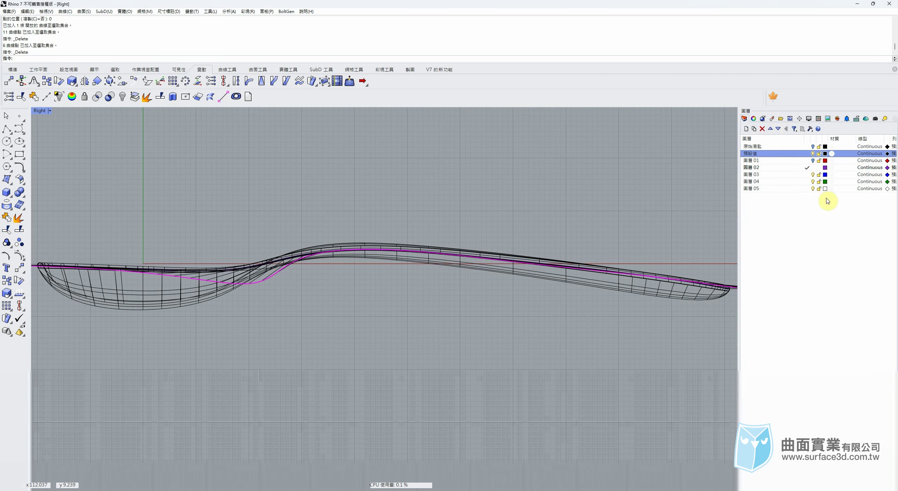
{"action": "left_click", "coordinate": [813, 154]}
{"action": "left_click", "coordinate": [813, 160]}
{"action": "left_click", "coordinate": [556, 152]}
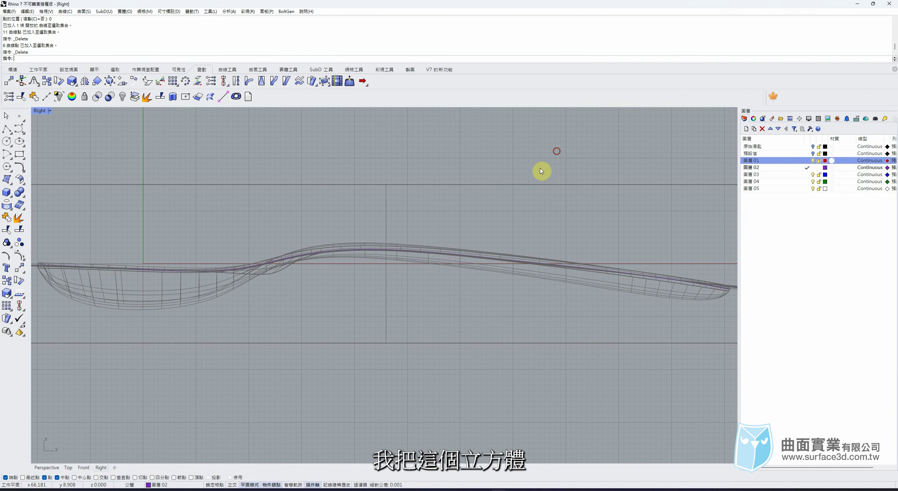
{"action": "left_click", "coordinate": [46, 468]}
{"action": "right_click_drag", "start_coordinate": [218, 298], "coordinate": [232, 247]}
{"action": "left_click", "coordinate": [7, 191]}
{"action": "right_click_drag", "start_coordinate": [105, 280], "coordinate": [150, 300]}
{"action": "left_click", "coordinate": [149, 290]}
{"action": "left_click", "coordinate": [263, 288]}
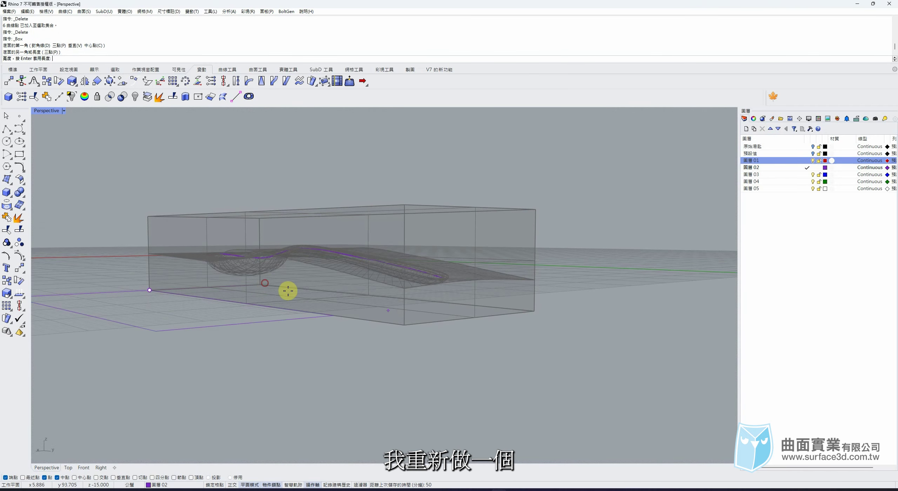
{"action": "key", "text": "Escape"}
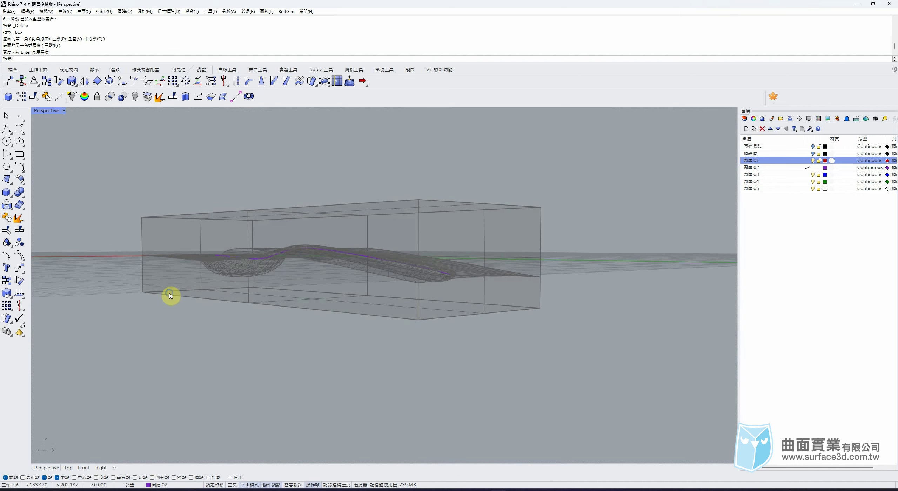
Build a new box matching the locked mold block by snapping to its opposite base corners and its top corner
{"action": "right_click", "coordinate": [170, 296]}
{"action": "left_click", "coordinate": [143, 291]}
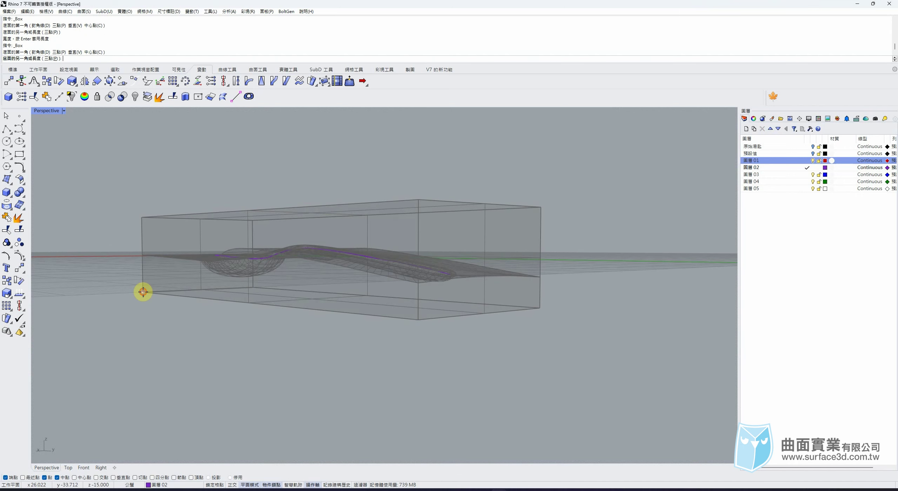
{"action": "left_click", "coordinate": [540, 307]}
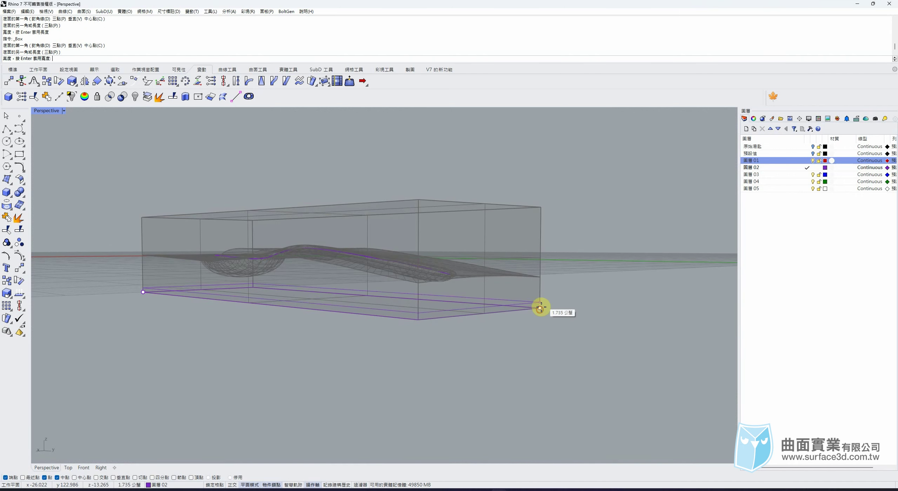
{"action": "left_click", "coordinate": [541, 208]}
{"action": "left_click", "coordinate": [417, 202]}
Copy the new block to 圖層 02 and turn off 圖層 01, leaving the block and flattened curve displayed in the Right view
{"action": "right_click", "coordinate": [773, 168]}
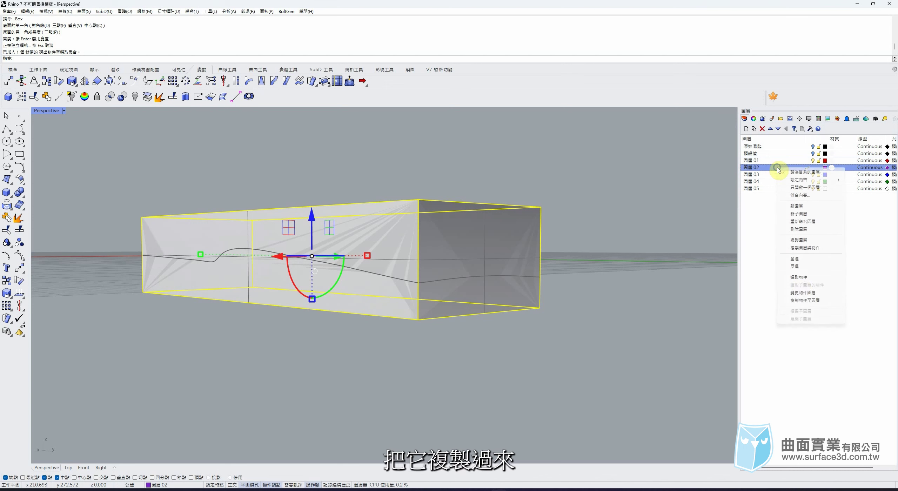
{"action": "left_click", "coordinate": [814, 300]}
{"action": "left_click", "coordinate": [815, 161]}
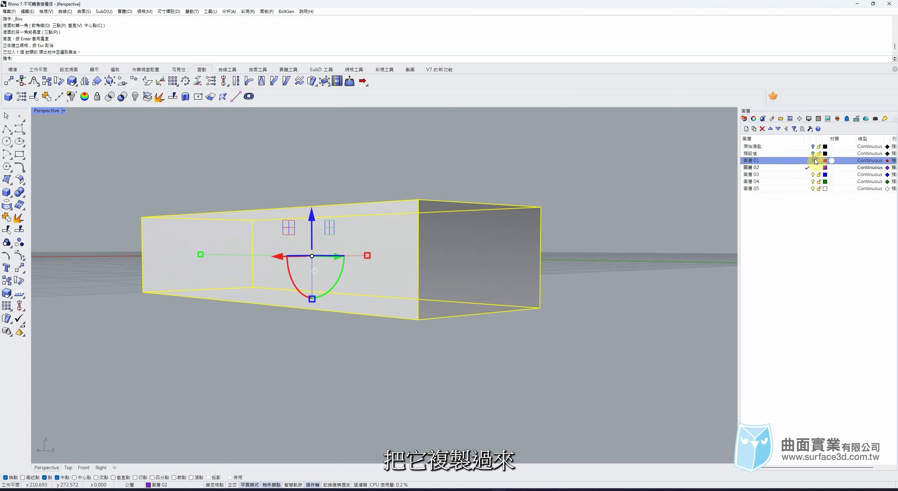
{"action": "left_click", "coordinate": [648, 216]}
{"action": "left_click", "coordinate": [532, 273]}
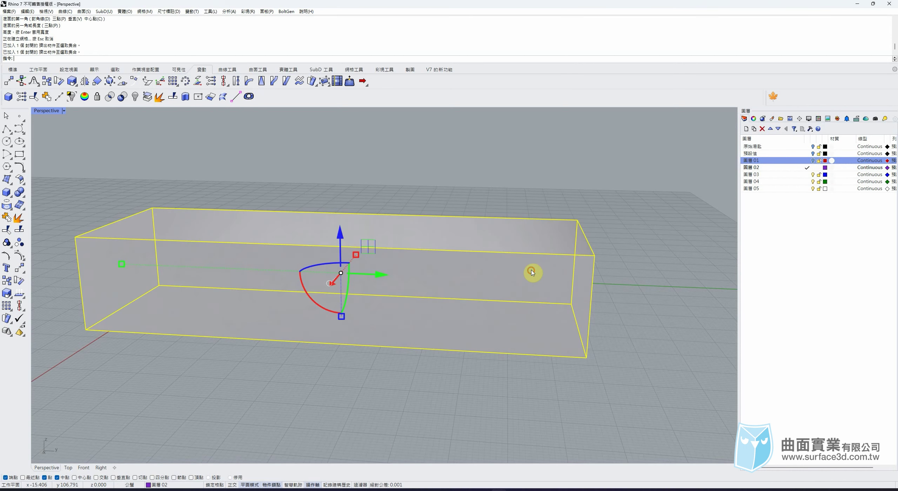
{"action": "left_click", "coordinate": [101, 468]}
{"action": "scroll", "coordinate": [421, 271], "scroll_direction": "down", "scroll_amount": 2}
{"action": "left_click", "coordinate": [687, 261]}
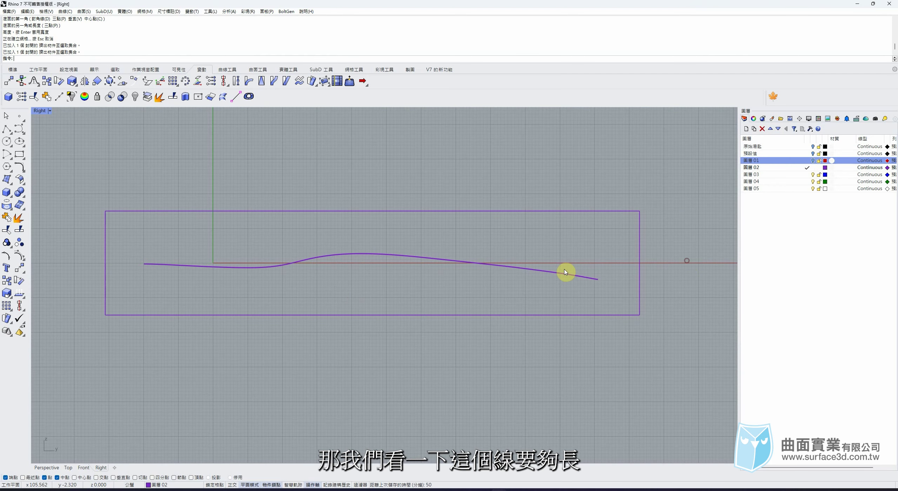
Extend both ends of the flattened curve with straight lines well beyond the two ends of the block
{"action": "scroll", "coordinate": [462, 233], "scroll_direction": "down", "scroll_amount": 2}
{"action": "right_click_drag", "start_coordinate": [487, 233], "coordinate": [466, 240]}
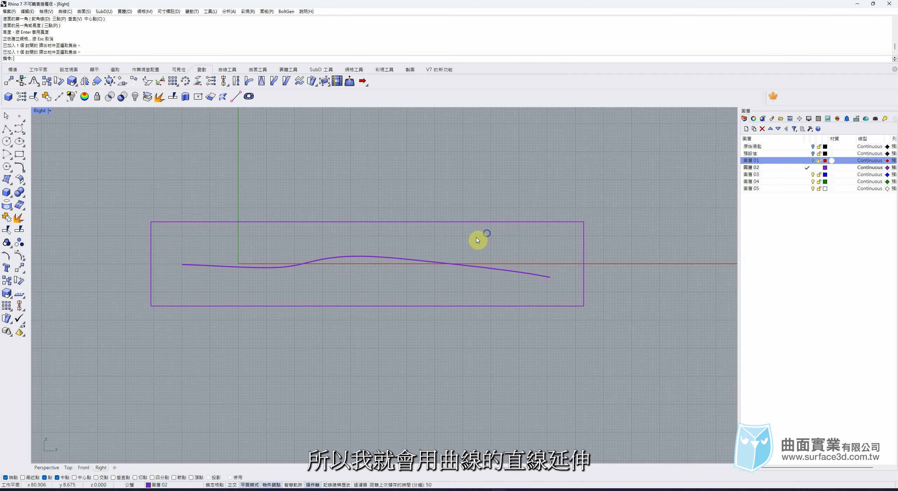
{"action": "left_click", "coordinate": [229, 70]}
{"action": "left_click", "coordinate": [182, 85]}
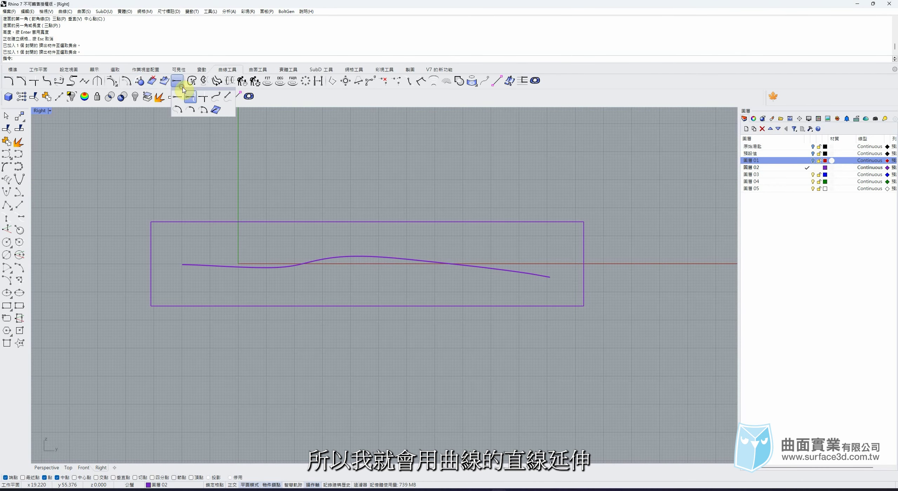
{"action": "left_click", "coordinate": [226, 101]}
{"action": "scroll", "coordinate": [451, 266], "scroll_direction": "down", "scroll_amount": 1}
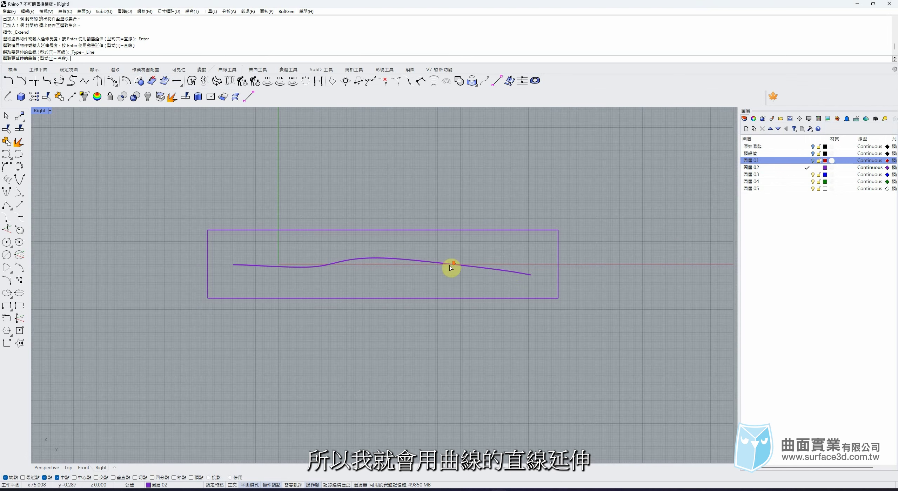
{"action": "left_click", "coordinate": [525, 274]}
{"action": "left_click", "coordinate": [650, 289]}
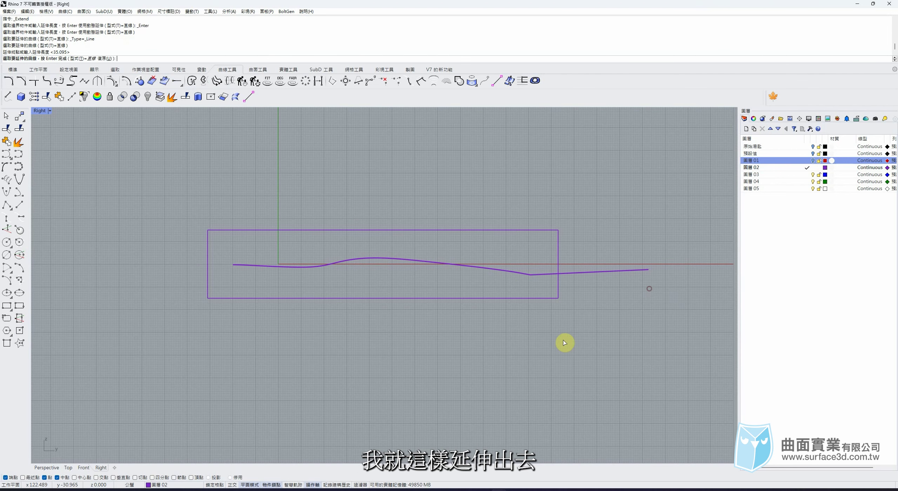
{"action": "left_click", "coordinate": [233, 266]}
{"action": "left_click", "coordinate": [112, 264]}
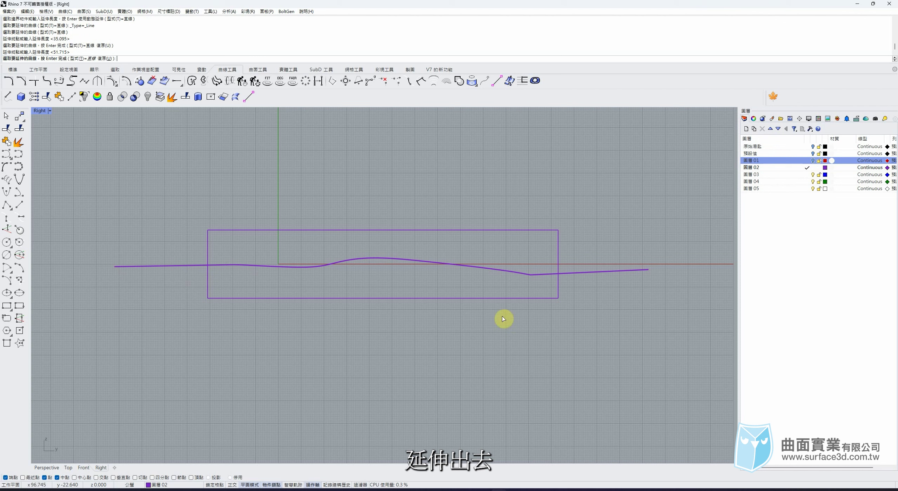
{"action": "right_click", "coordinate": [626, 282]}
Rebuild the extended curve with 250 points at degree 5, previewing the deviation for other point counts and degrees first
{"action": "left_click_drag", "start_coordinate": [629, 233], "coordinate": [597, 325]}
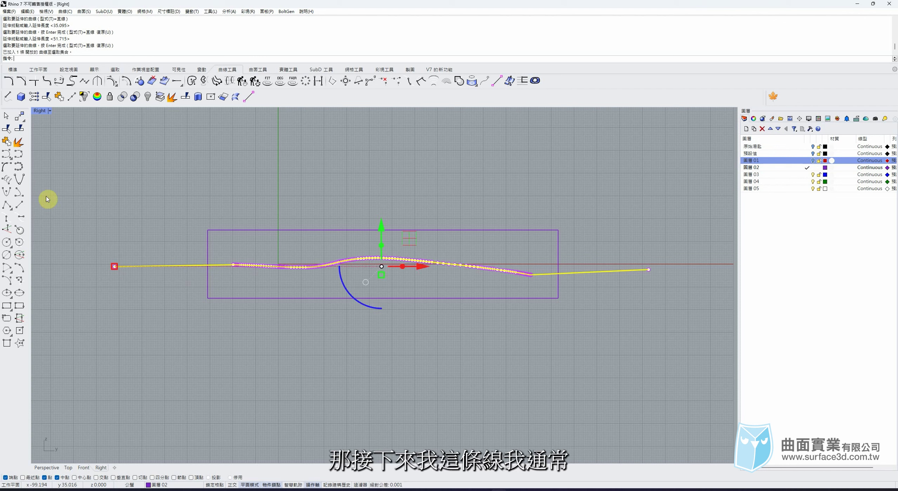
{"action": "left_click", "coordinate": [242, 81]}
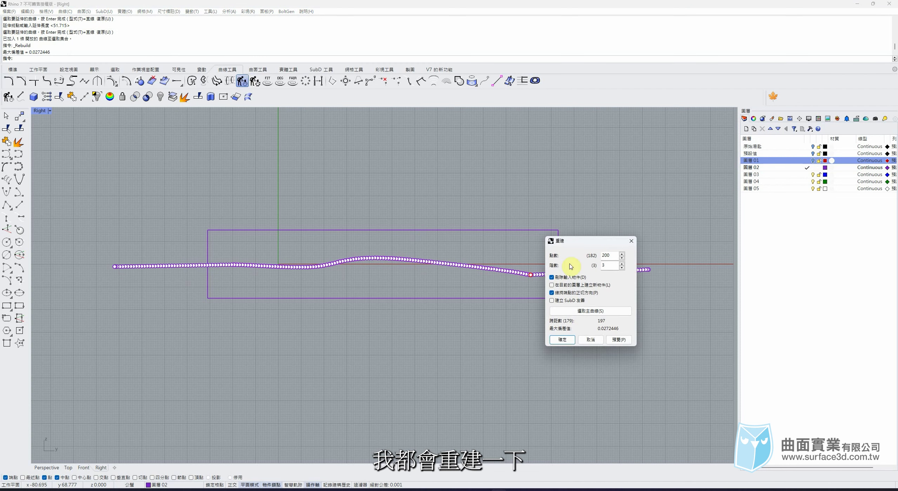
{"action": "left_click", "coordinate": [618, 339]}
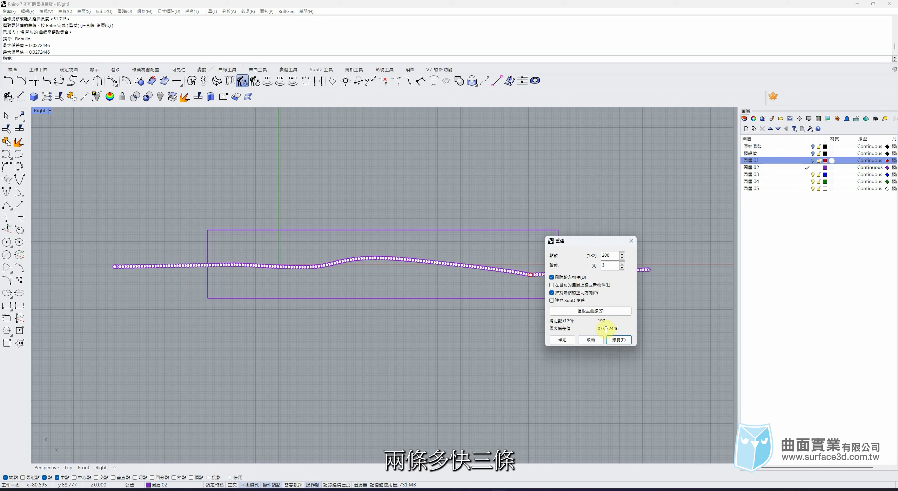
{"action": "double_click", "coordinate": [610, 257]}
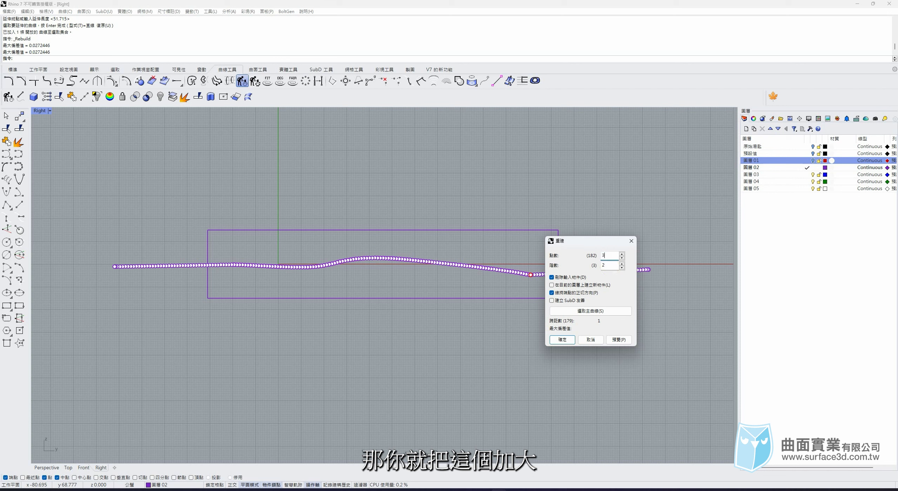
{"action": "left_click", "coordinate": [617, 339]}
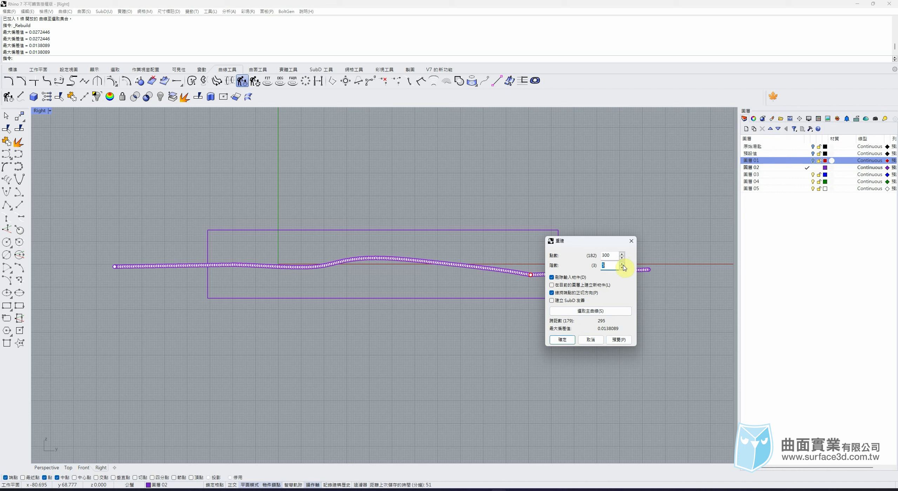
{"action": "left_click", "coordinate": [620, 339]}
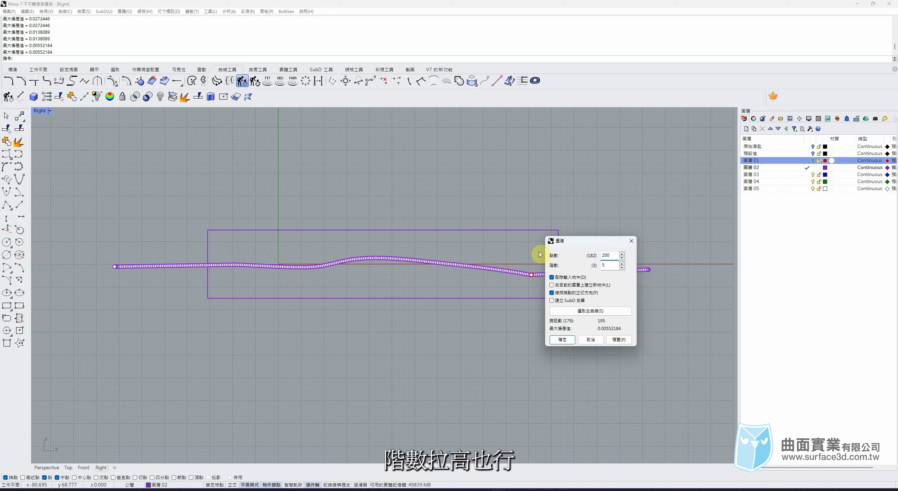
{"action": "left_click", "coordinate": [619, 340]}
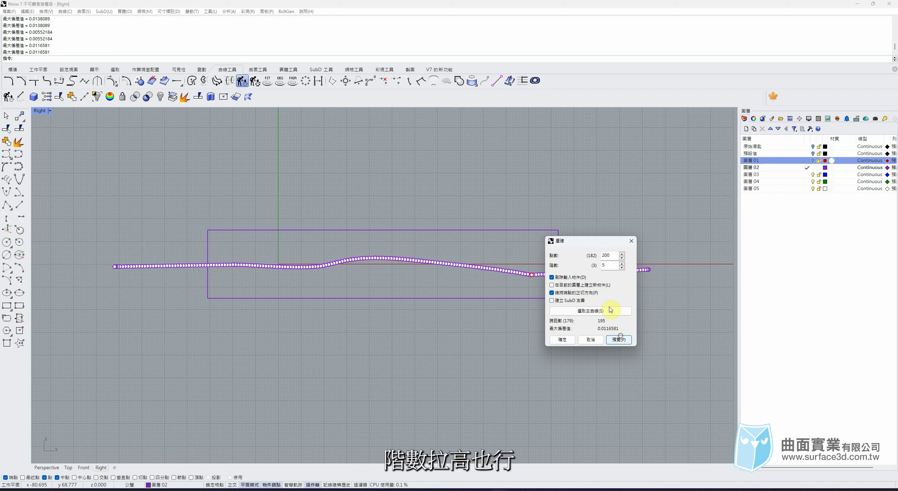
{"action": "left_click", "coordinate": [622, 254]}
{"action": "type", "text": "2"}
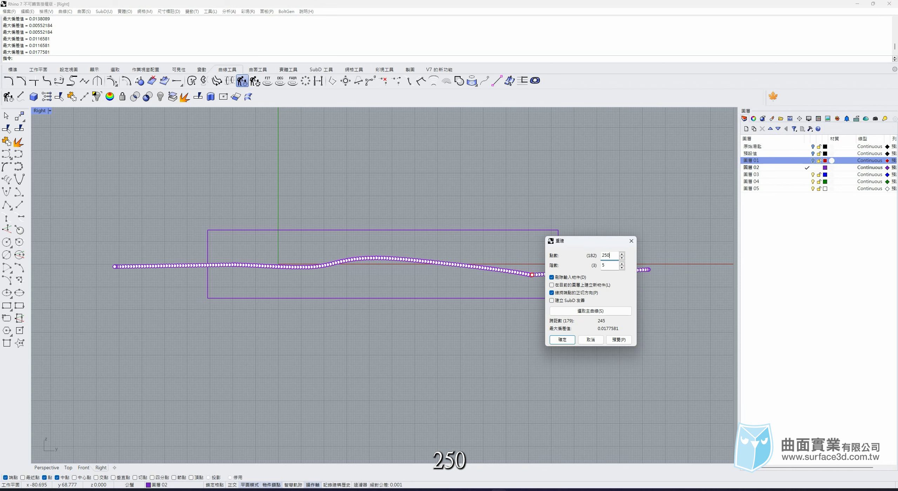
{"action": "left_click", "coordinate": [591, 364]}
{"action": "left_click", "coordinate": [560, 340]}
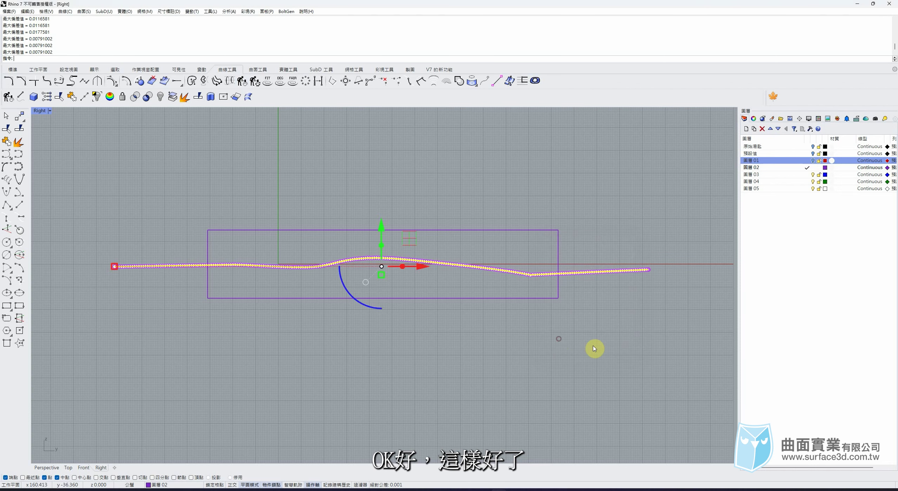
{"action": "left_click", "coordinate": [636, 341]}
Adjust the control points at the sharp bend where the curve meets its bowl-end extension, raising the lowest one to smooth the transition
{"action": "left_click_drag", "start_coordinate": [629, 207], "coordinate": [582, 334]}
{"action": "scroll", "coordinate": [533, 273], "scroll_direction": "up", "scroll_amount": 10}
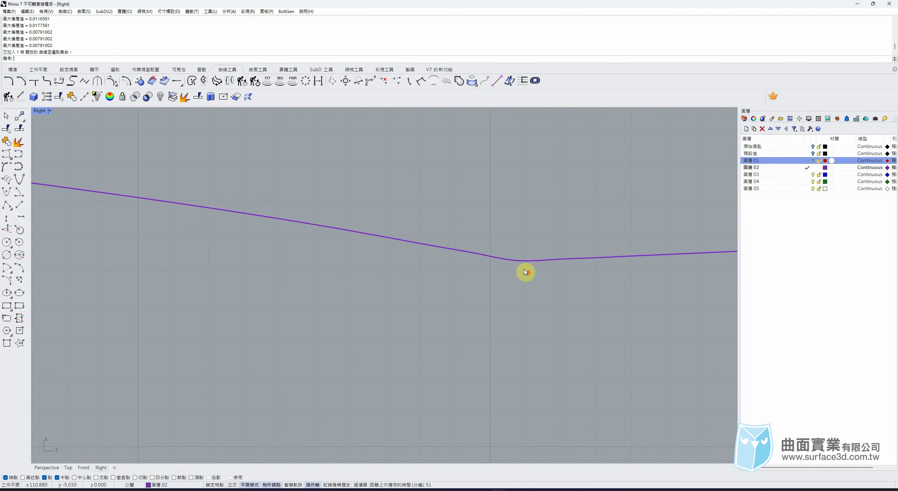
{"action": "left_click_drag", "start_coordinate": [531, 265], "coordinate": [558, 221]}
{"action": "left_click", "coordinate": [594, 245]}
{"action": "right_click_drag", "start_coordinate": [590, 270], "coordinate": [548, 266]}
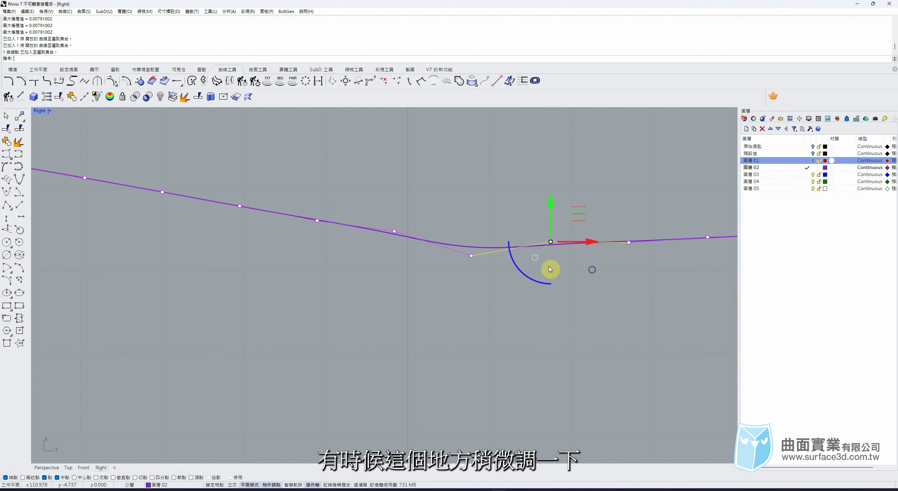
{"action": "left_click", "coordinate": [471, 255]}
{"action": "left_click_drag", "start_coordinate": [474, 218], "coordinate": [473, 210]}
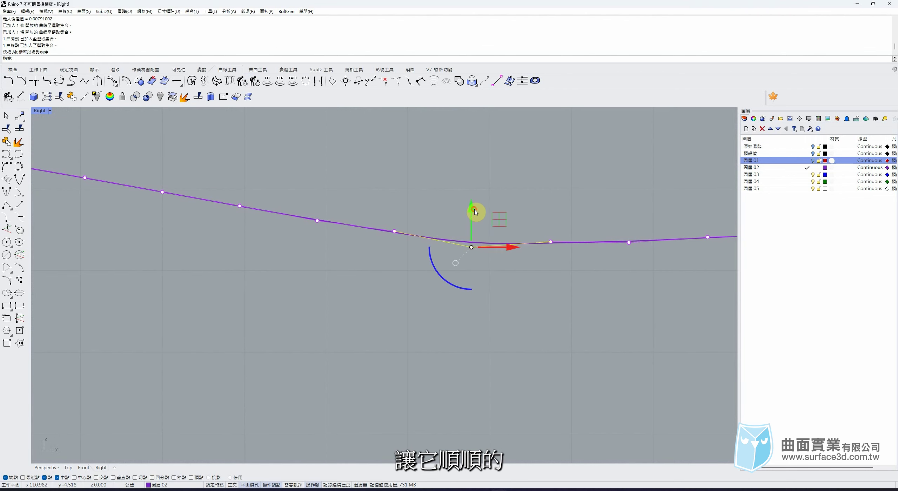
{"action": "left_click", "coordinate": [548, 311]}
{"action": "key", "text": "Escape"}
{"action": "scroll", "coordinate": [443, 232], "scroll_direction": "down", "scroll_amount": 18}
{"action": "scroll", "coordinate": [531, 239], "scroll_direction": "down", "scroll_amount": 5}
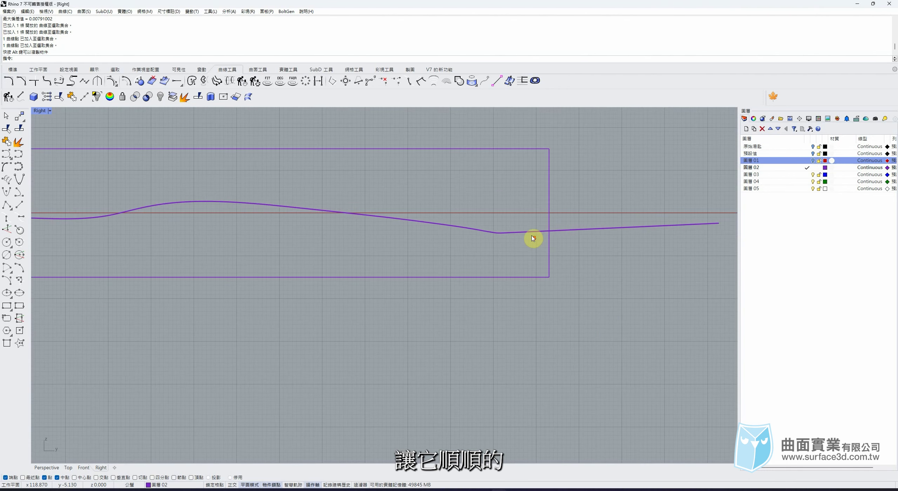
Check the handle-end transition of the curve and nudge the control point at the bowl-end bend slightly again
{"action": "right_click_drag", "start_coordinate": [174, 222], "coordinate": [291, 224]}
{"action": "scroll", "coordinate": [297, 224], "scroll_direction": "up", "scroll_amount": 6}
{"action": "left_click_drag", "start_coordinate": [372, 213], "coordinate": [210, 268]}
{"action": "scroll", "coordinate": [261, 236], "scroll_direction": "down", "scroll_amount": 12}
{"action": "scroll", "coordinate": [445, 249], "scroll_direction": "down", "scroll_amount": 4}
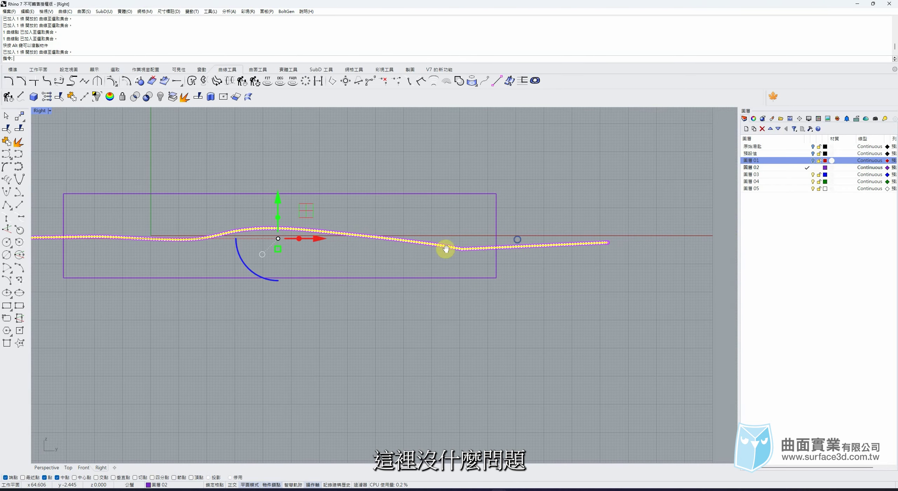
{"action": "scroll", "coordinate": [445, 252], "scroll_direction": "up", "scroll_amount": 5}
{"action": "scroll", "coordinate": [381, 266], "scroll_direction": "up", "scroll_amount": 3}
{"action": "scroll", "coordinate": [404, 244], "scroll_direction": "up", "scroll_amount": 5}
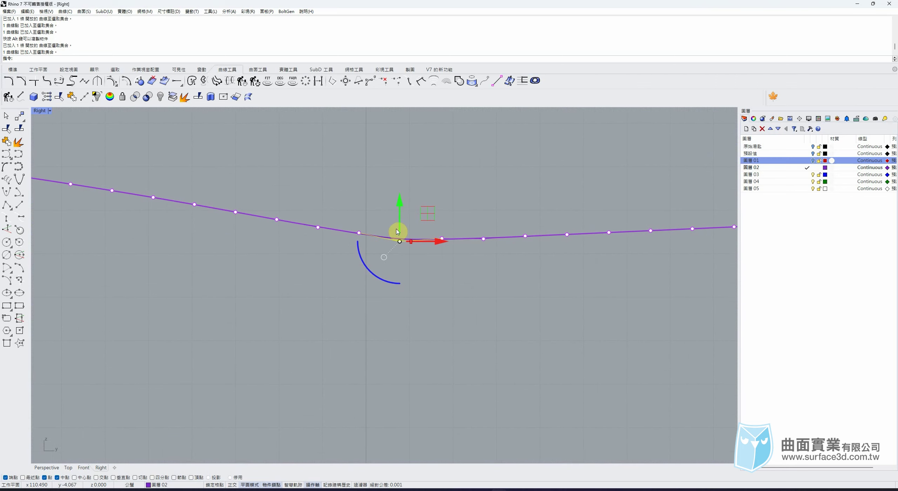
{"action": "key", "text": "Escape"}
{"action": "scroll", "coordinate": [427, 245], "scroll_direction": "down", "scroll_amount": 6}
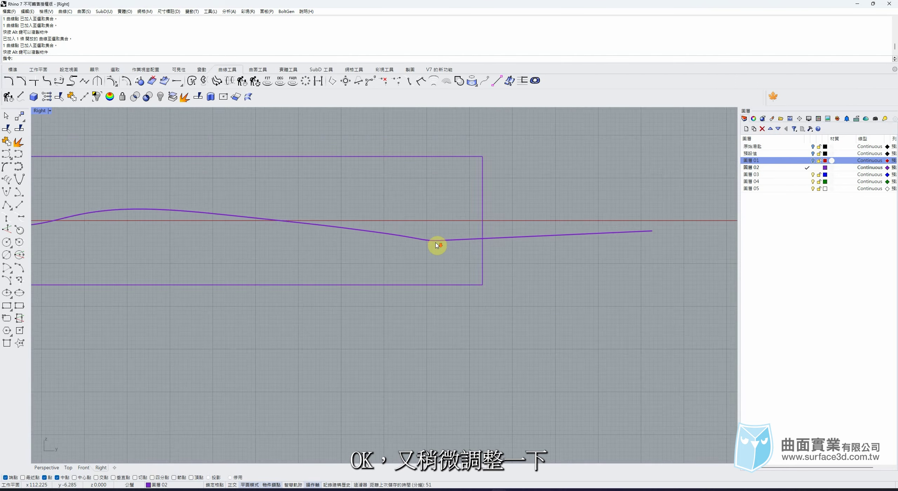
{"action": "scroll", "coordinate": [498, 277], "scroll_direction": "down", "scroll_amount": 2}
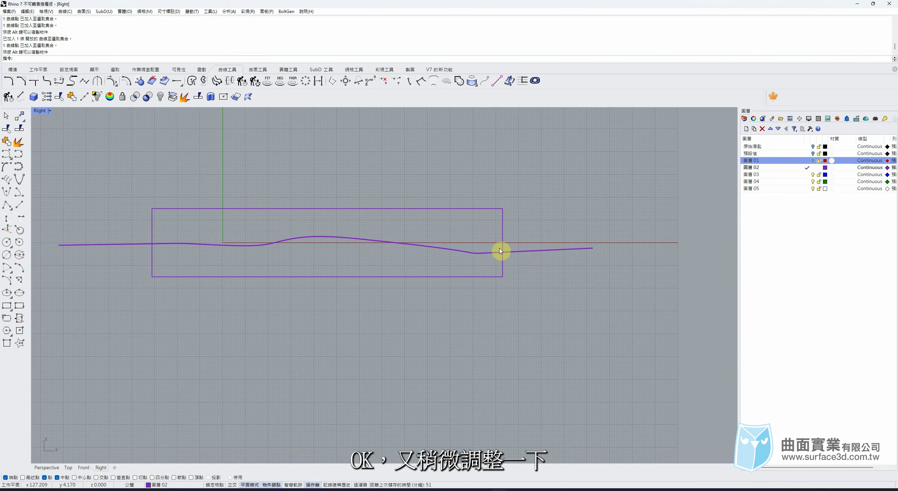
Show the hidden spoon and fine-tune the curve's control points around the bowl tip, lowering the one just inside the tip
{"action": "middle_click", "coordinate": [533, 214]}
{"action": "left_click", "coordinate": [476, 151]}
{"action": "scroll", "coordinate": [476, 249], "scroll_direction": "up", "scroll_amount": 8}
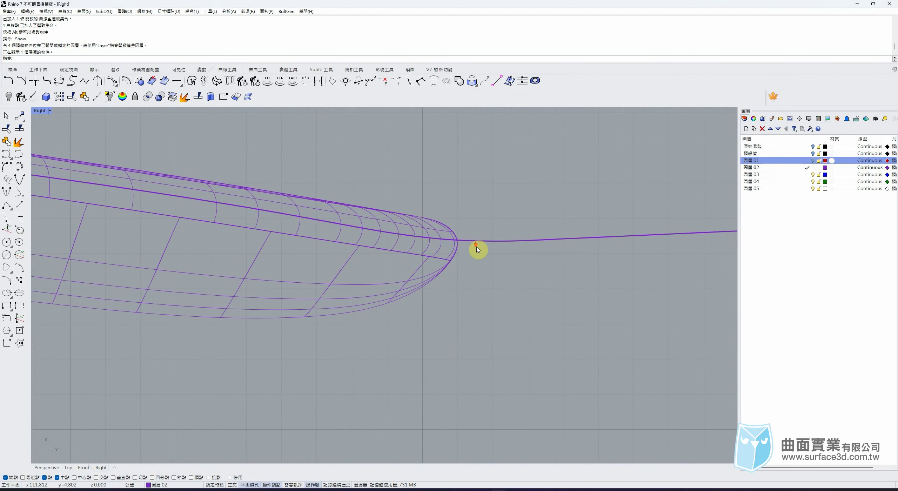
{"action": "scroll", "coordinate": [452, 248], "scroll_direction": "up", "scroll_amount": 2}
{"action": "left_click", "coordinate": [453, 250]}
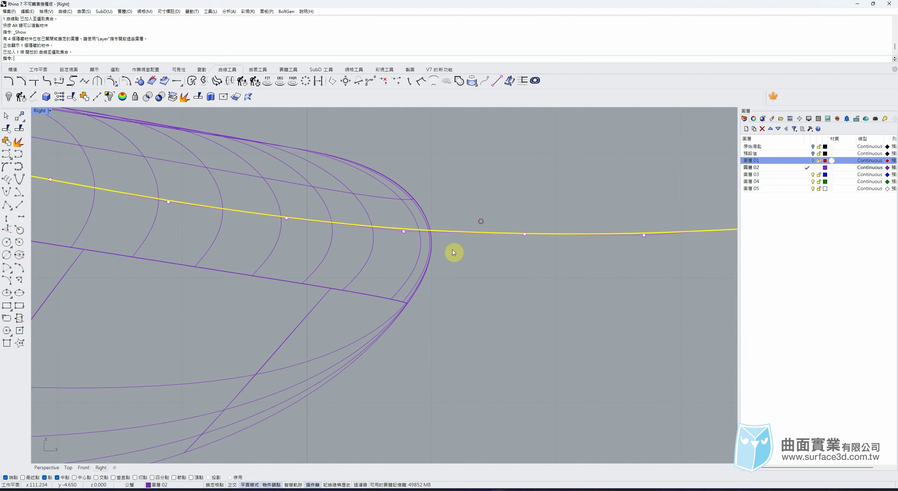
{"action": "left_click_drag", "start_coordinate": [397, 149], "coordinate": [430, 288]}
{"action": "left_click_drag", "start_coordinate": [406, 194], "coordinate": [405, 201]}
{"action": "left_click_drag", "start_coordinate": [512, 225], "coordinate": [538, 259]}
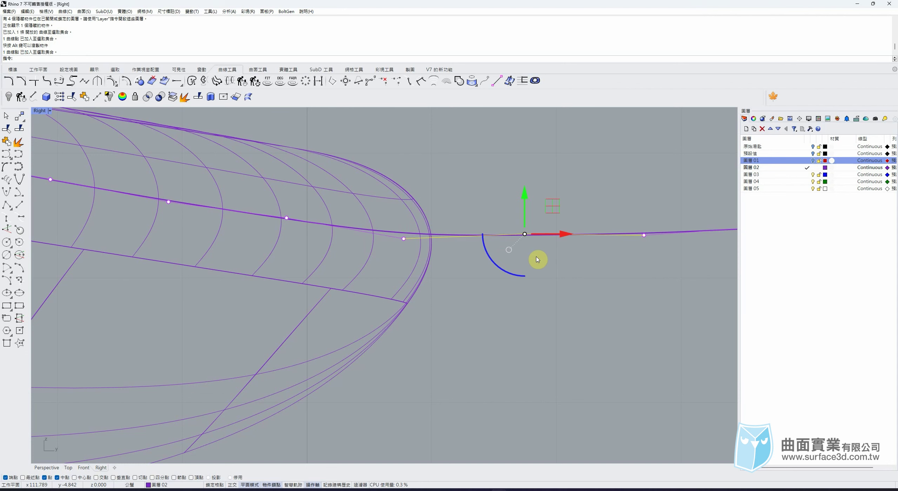
{"action": "left_click_drag", "start_coordinate": [527, 195], "coordinate": [494, 277]}
{"action": "scroll", "coordinate": [506, 269], "scroll_direction": "down", "scroll_amount": 20}
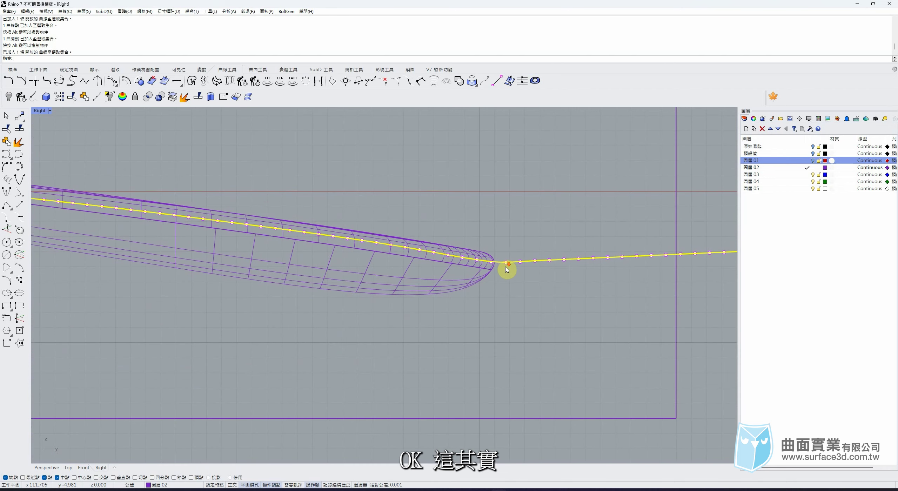
{"action": "scroll", "coordinate": [506, 267], "scroll_direction": "down", "scroll_amount": 6}
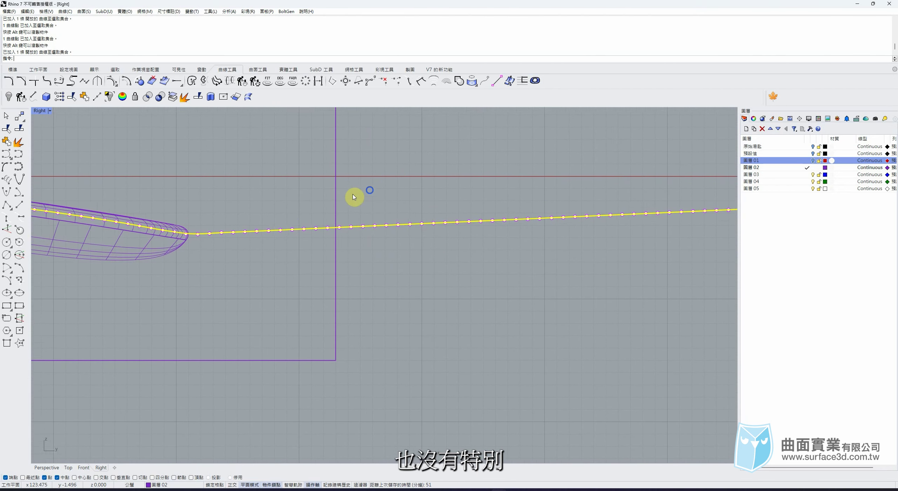
Delete the outermost control point at the end of the curve's bowl-side extension
{"action": "left_click_drag", "start_coordinate": [175, 140], "coordinate": [638, 279]}
{"action": "scroll", "coordinate": [600, 208], "scroll_direction": "up", "scroll_amount": 3}
{"action": "scroll", "coordinate": [579, 204], "scroll_direction": "up", "scroll_amount": 3}
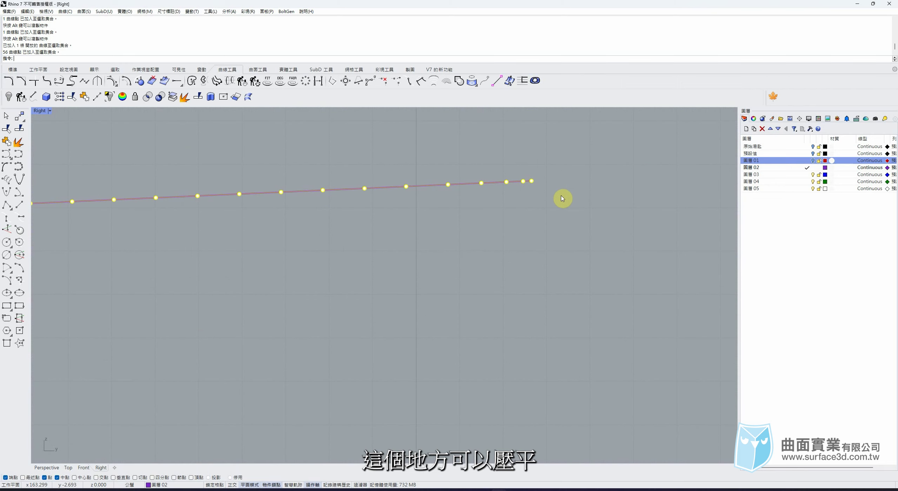
{"action": "left_click", "coordinate": [528, 182]}
{"action": "left_click", "coordinate": [531, 181]}
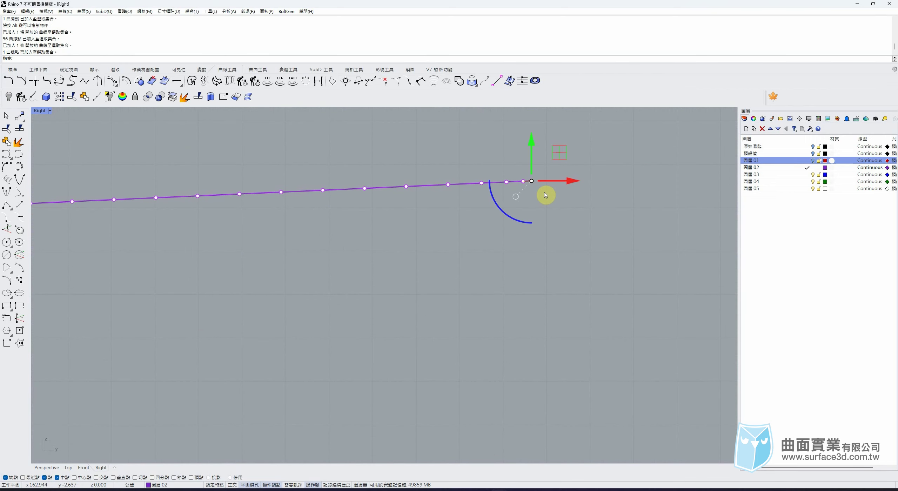
{"action": "key", "text": "Delete"}
Flatten all control points beyond the spoon's bowl tip to the height of the tip's point using Set Points with only Z, aligned to world
{"action": "scroll", "coordinate": [555, 202], "scroll_direction": "down", "scroll_amount": 3}
{"action": "scroll", "coordinate": [344, 180], "scroll_direction": "up", "scroll_amount": 3}
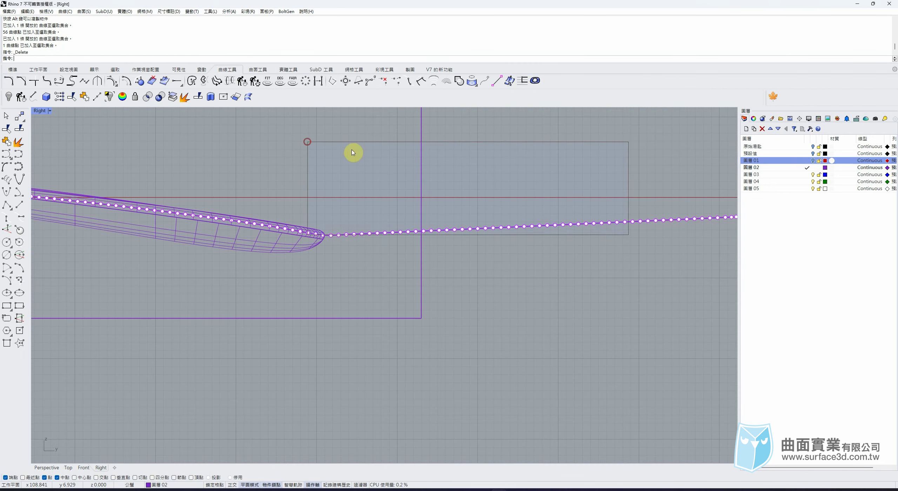
{"action": "left_click_drag", "start_coordinate": [307, 142], "coordinate": [639, 268]}
{"action": "right_click_drag", "start_coordinate": [584, 241], "coordinate": [395, 220]}
{"action": "left_click_drag", "start_coordinate": [135, 154], "coordinate": [615, 238]}
{"action": "scroll", "coordinate": [140, 210], "scroll_direction": "up", "scroll_amount": 4}
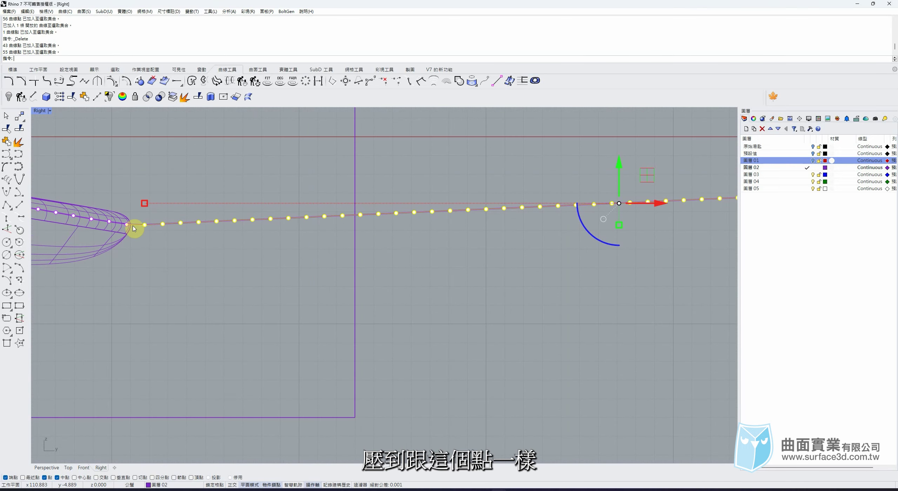
{"action": "left_click", "coordinate": [204, 69]}
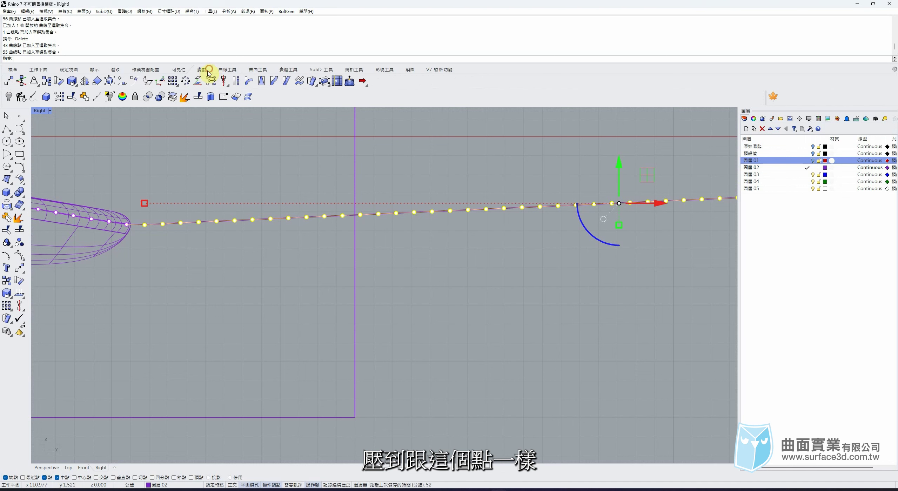
{"action": "left_click", "coordinate": [215, 84]}
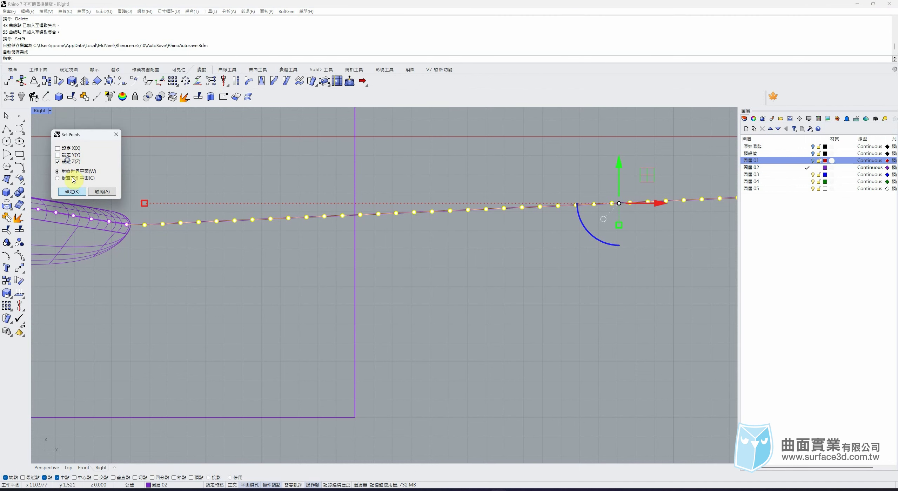
{"action": "left_click", "coordinate": [72, 191]}
{"action": "scroll", "coordinate": [88, 211], "scroll_direction": "up", "scroll_amount": 4}
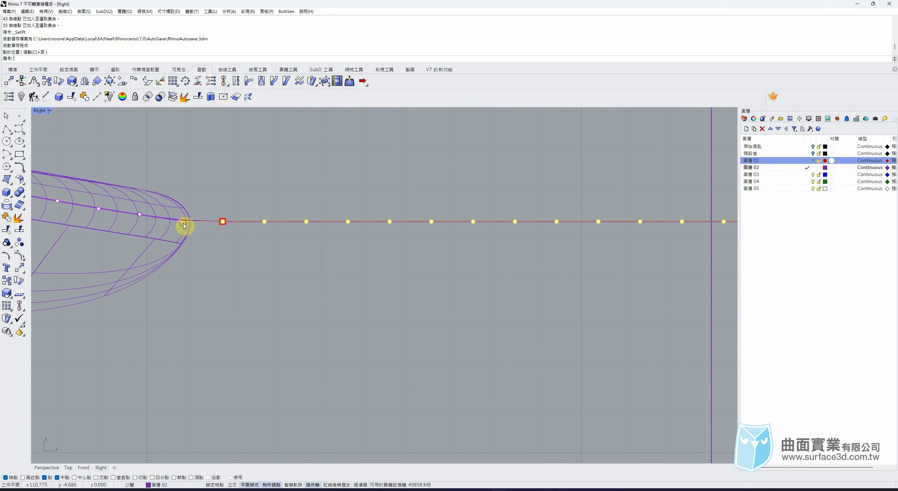
{"action": "scroll", "coordinate": [216, 183], "scroll_direction": "down", "scroll_amount": 10}
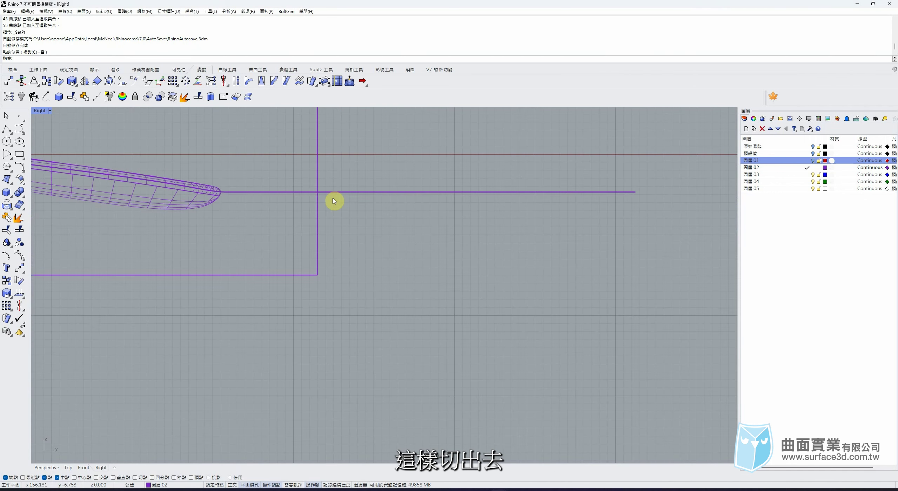
Flatten the curve's control points beyond the bowl end to the first inner point's height using Set Points with only Z, aligned to world
{"action": "scroll", "coordinate": [295, 230], "scroll_direction": "down", "scroll_amount": 5}
{"action": "right_click_drag", "start_coordinate": [295, 234], "coordinate": [807, 220]}
{"action": "right_click_drag", "start_coordinate": [274, 222], "coordinate": [281, 224]}
{"action": "scroll", "coordinate": [294, 196], "scroll_direction": "up", "scroll_amount": 8}
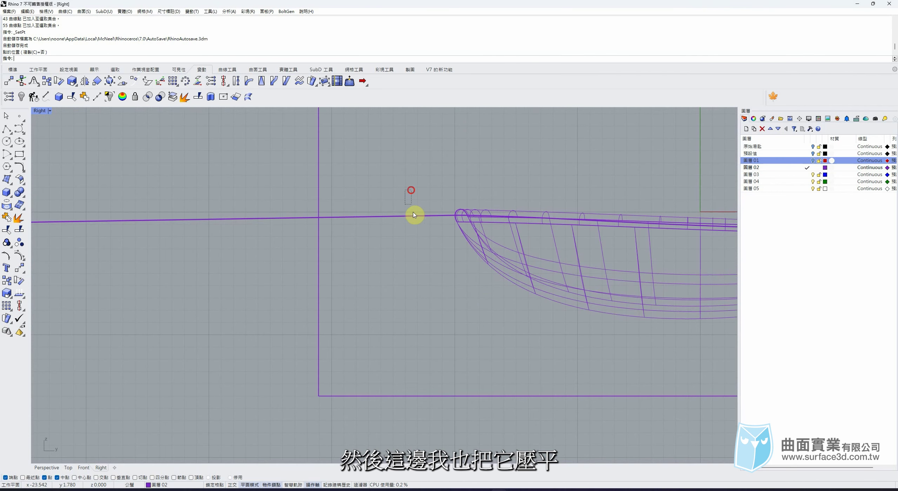
{"action": "left_click", "coordinate": [315, 226]}
{"action": "scroll", "coordinate": [178, 190], "scroll_direction": "down", "scroll_amount": 5}
{"action": "left_click_drag", "start_coordinate": [60, 161], "coordinate": [439, 232]}
{"action": "scroll", "coordinate": [448, 198], "scroll_direction": "up", "scroll_amount": 5}
{"action": "scroll", "coordinate": [440, 200], "scroll_direction": "up", "scroll_amount": 8}
{"action": "right_click", "coordinate": [429, 205]}
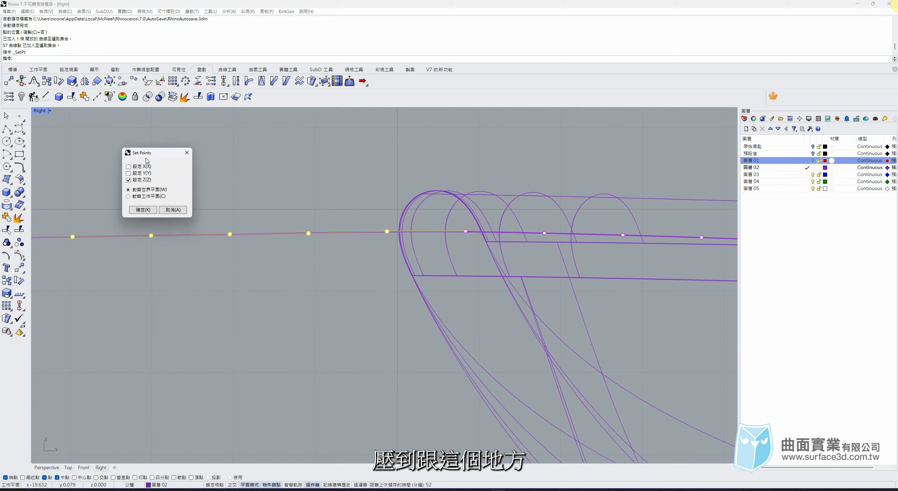
{"action": "left_click", "coordinate": [122, 200]}
{"action": "left_click", "coordinate": [469, 233]}
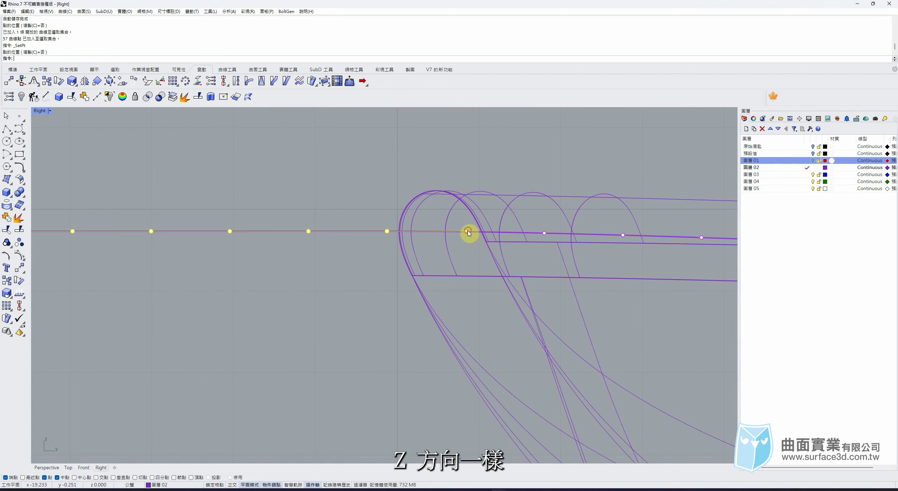
{"action": "scroll", "coordinate": [361, 201], "scroll_direction": "down", "scroll_amount": 6}
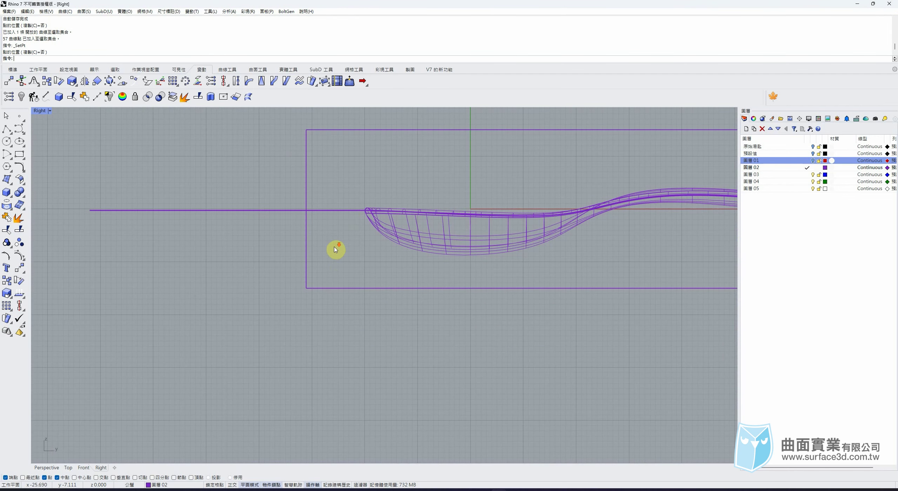
Extrude the parting curve symmetrically along X into a surface that reaches past both long sides of the block
{"action": "scroll", "coordinate": [334, 250], "scroll_direction": "down", "scroll_amount": 8}
{"action": "right_click_drag", "start_coordinate": [514, 234], "coordinate": [324, 241]}
{"action": "left_click_drag", "start_coordinate": [526, 194], "coordinate": [462, 216]}
{"action": "left_click", "coordinate": [554, 210]}
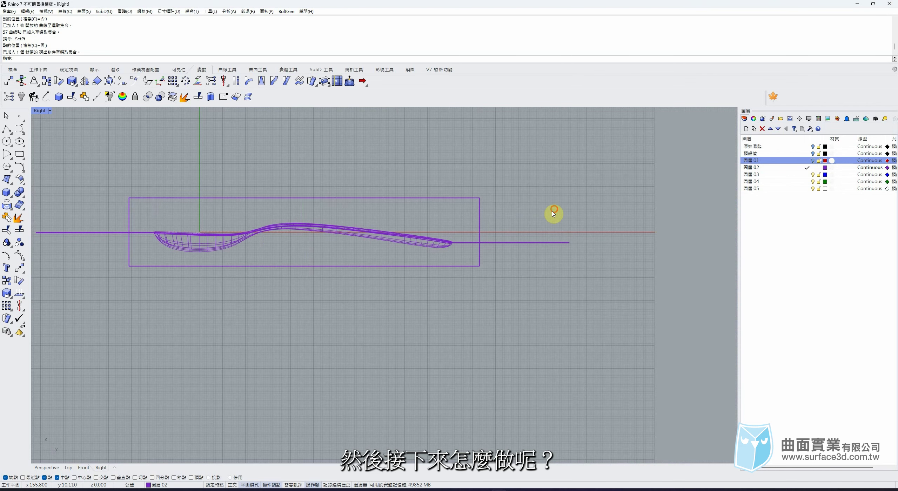
{"action": "left_click", "coordinate": [46, 469]}
{"action": "right_click_drag", "start_coordinate": [401, 269], "coordinate": [349, 269]}
{"action": "left_click_drag", "start_coordinate": [289, 404], "coordinate": [260, 361]}
{"action": "right_click_drag", "start_coordinate": [328, 331], "coordinate": [321, 334]}
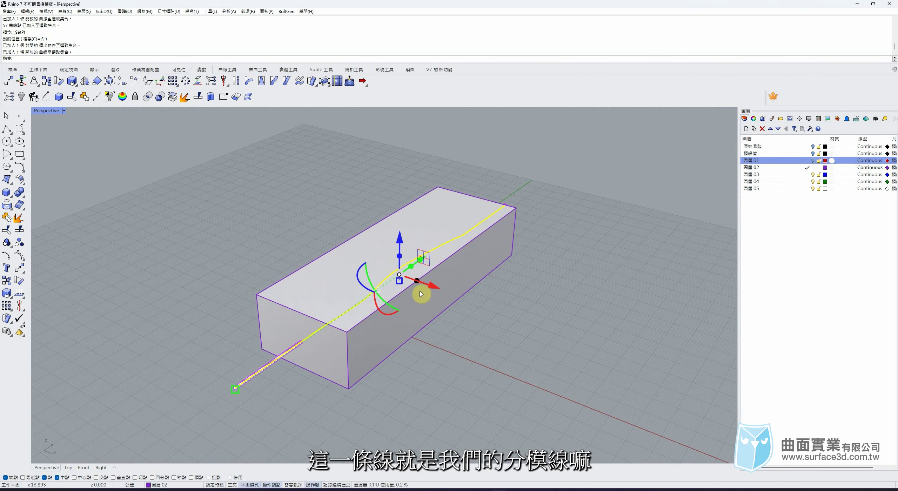
{"action": "left_click_drag", "start_coordinate": [418, 280], "coordinate": [506, 312], "text": "shift"}
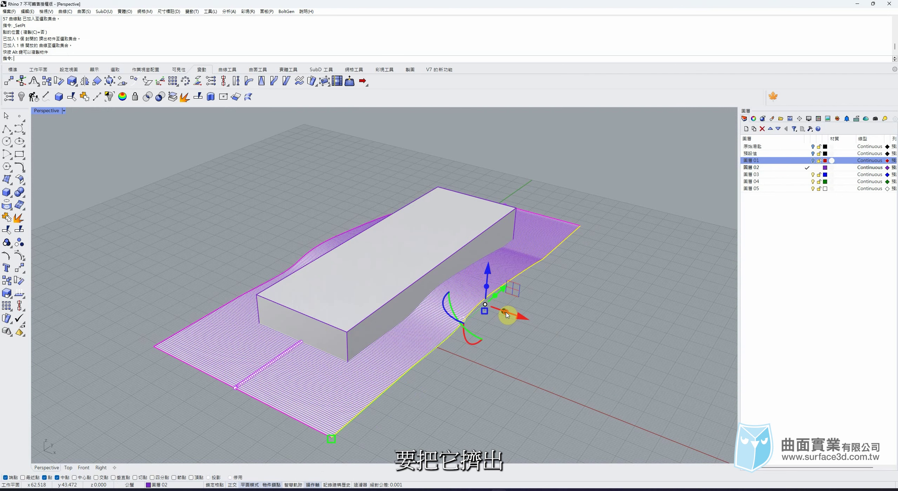
{"action": "left_click", "coordinate": [646, 312]}
Hide the block so the spoon and the parting surface are exposed
{"action": "right_click_drag", "start_coordinate": [562, 324], "coordinate": [514, 317]}
{"action": "left_click", "coordinate": [428, 274]}
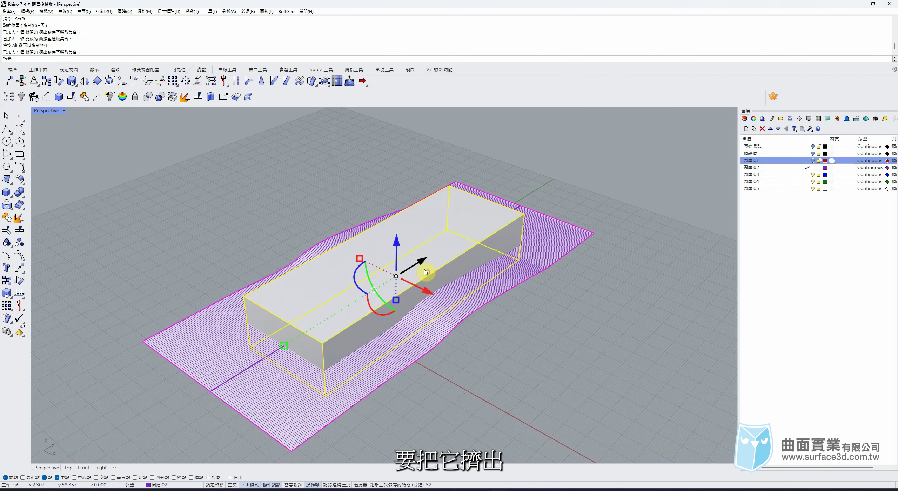
{"action": "middle_click", "coordinate": [283, 176]}
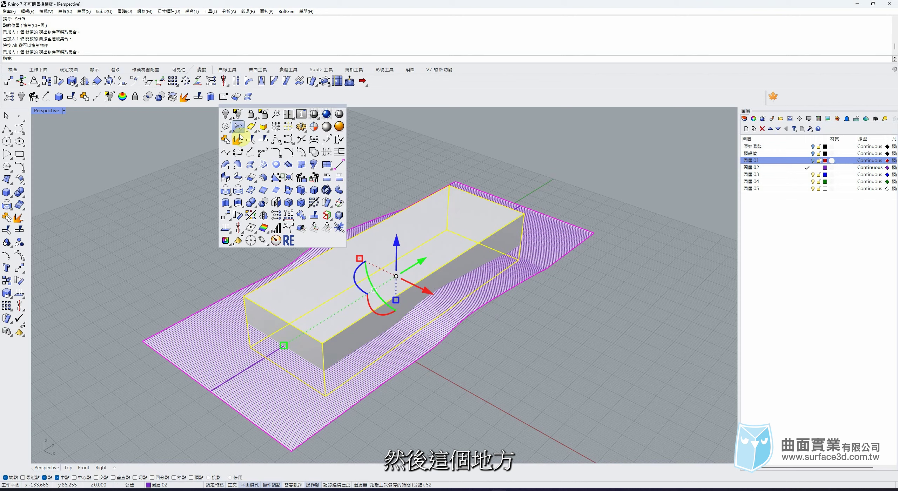
{"action": "left_click", "coordinate": [228, 116]}
{"action": "scroll", "coordinate": [437, 296], "scroll_direction": "up", "scroll_amount": 5}
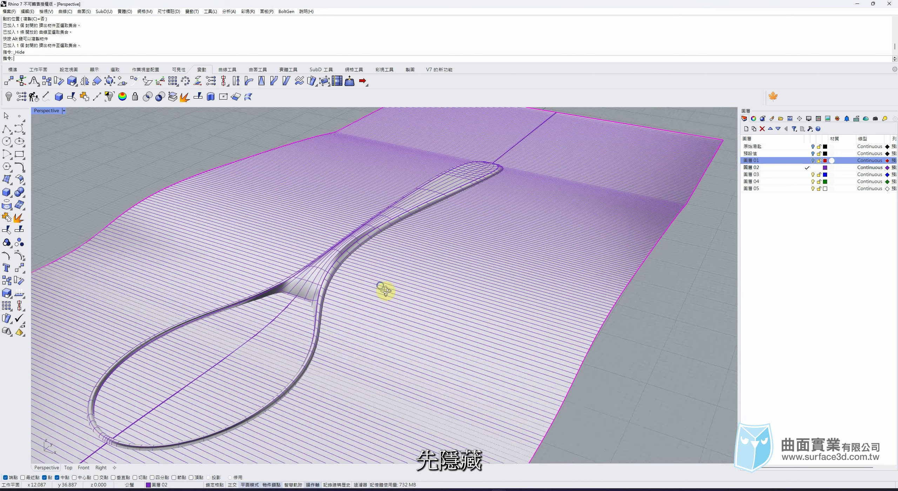
Copy the spoon and the parting surface to 圖層 03, make that layer current and hide 圖層 02
{"action": "right_click_drag", "start_coordinate": [385, 291], "coordinate": [318, 237]}
{"action": "left_click", "coordinate": [319, 237]}
{"action": "left_click", "coordinate": [355, 261], "text": "shift"}
{"action": "right_click", "coordinate": [784, 177]}
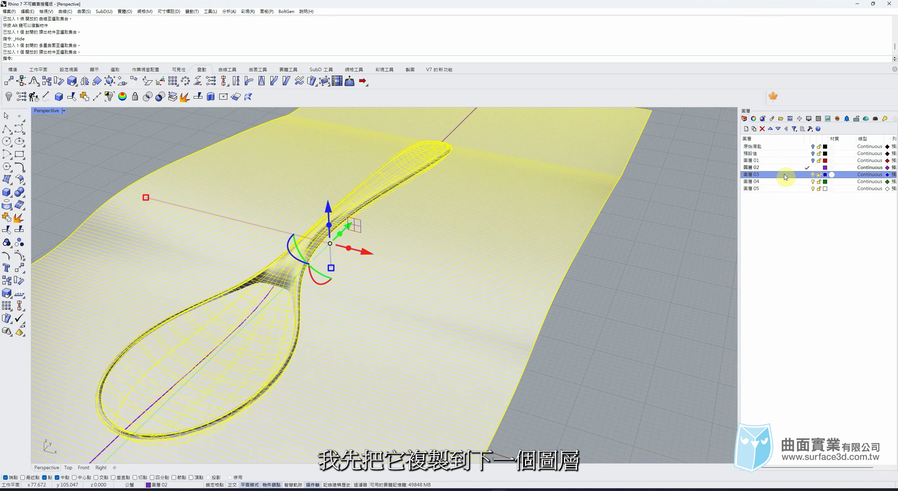
{"action": "right_click", "coordinate": [785, 176]}
{"action": "left_click", "coordinate": [812, 308]}
{"action": "left_click", "coordinate": [807, 175]}
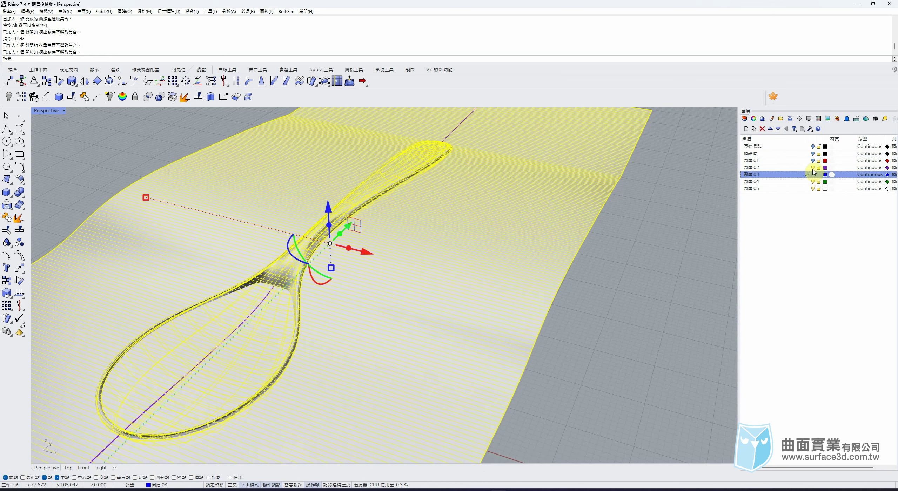
{"action": "left_click", "coordinate": [813, 168]}
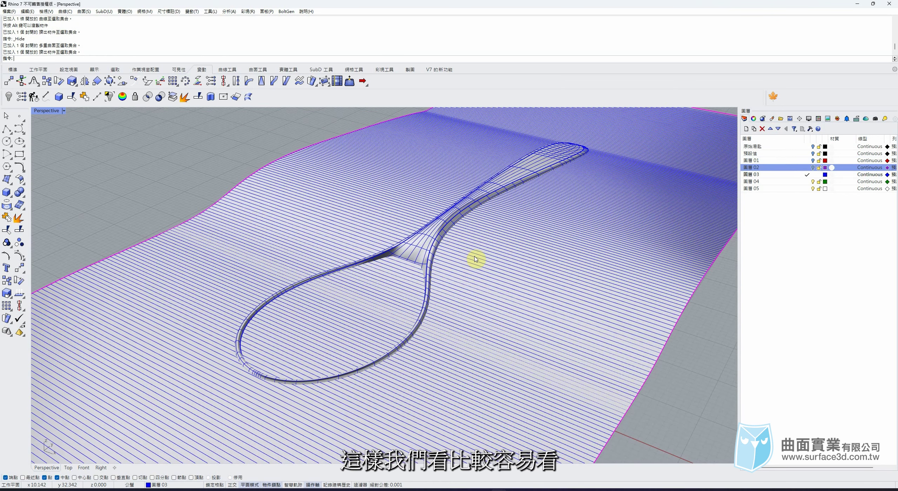
Split the parting surface using the spoon as the cutting object
{"action": "scroll", "coordinate": [475, 259], "scroll_direction": "down", "scroll_amount": 2}
{"action": "left_click", "coordinate": [464, 257]}
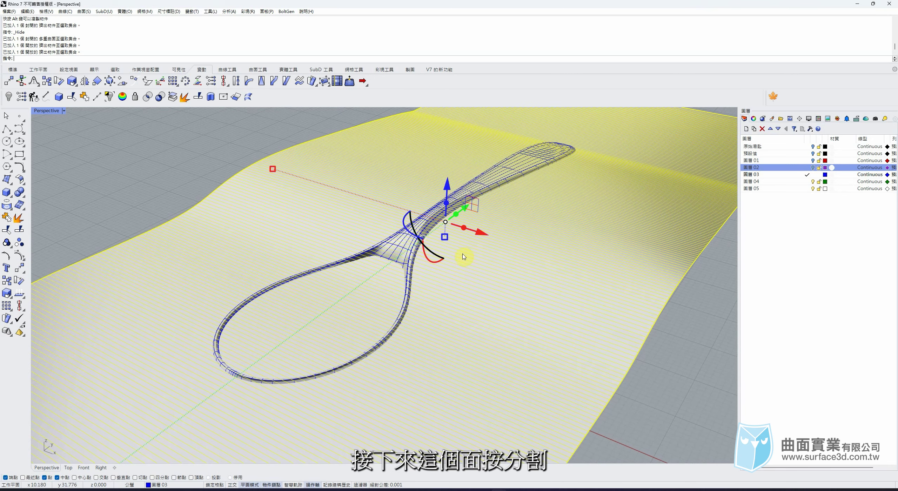
{"action": "left_click", "coordinate": [17, 230]}
{"action": "left_click", "coordinate": [361, 258]}
{"action": "right_click", "coordinate": [142, 180]}
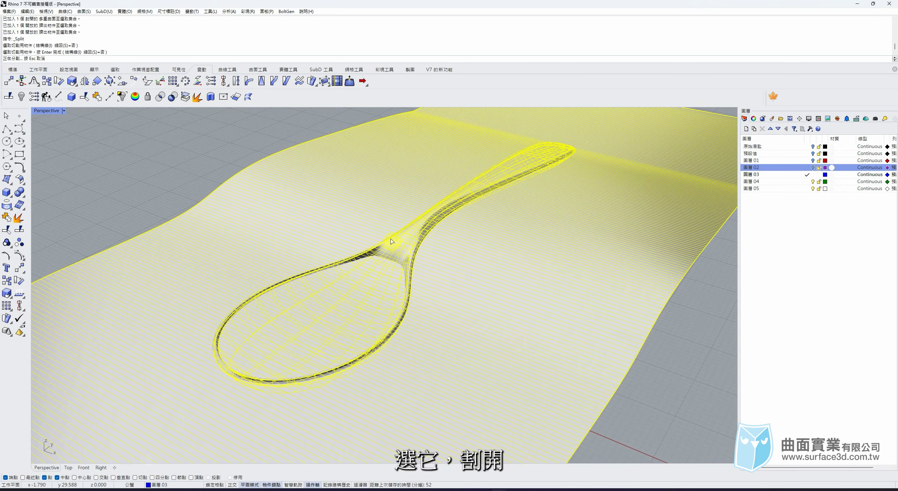
Delete the inner piece and the thin rim piece of the parting surface within the spoon outline
{"action": "left_click", "coordinate": [391, 270]}
{"action": "key", "text": "Delete"}
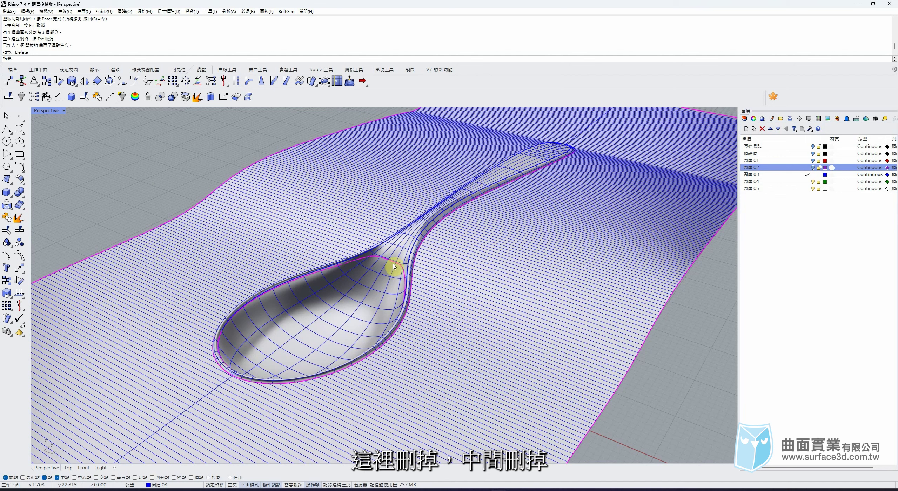
{"action": "left_click", "coordinate": [398, 266]}
{"action": "key", "text": "Return"}
{"action": "key", "text": "Delete"}
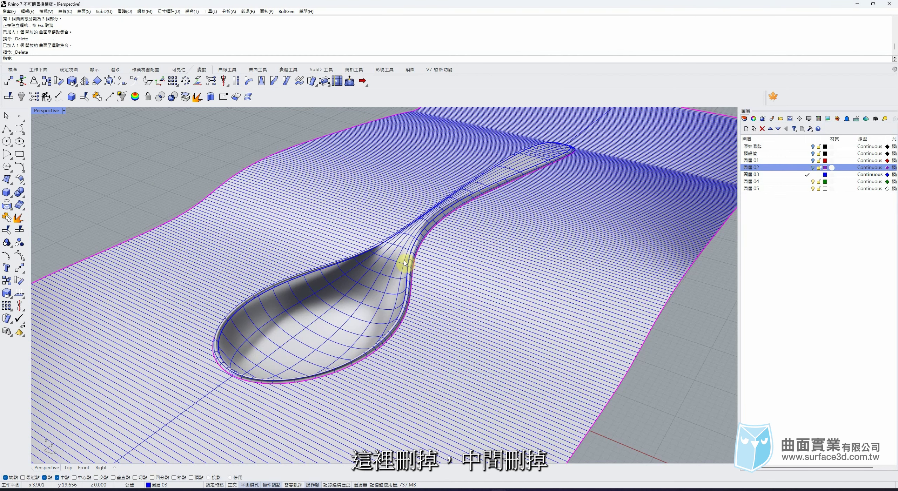
Split the spoon into upper and lower halves with the trimmed parting surface and check the separate pieces
{"action": "left_click", "coordinate": [372, 280]}
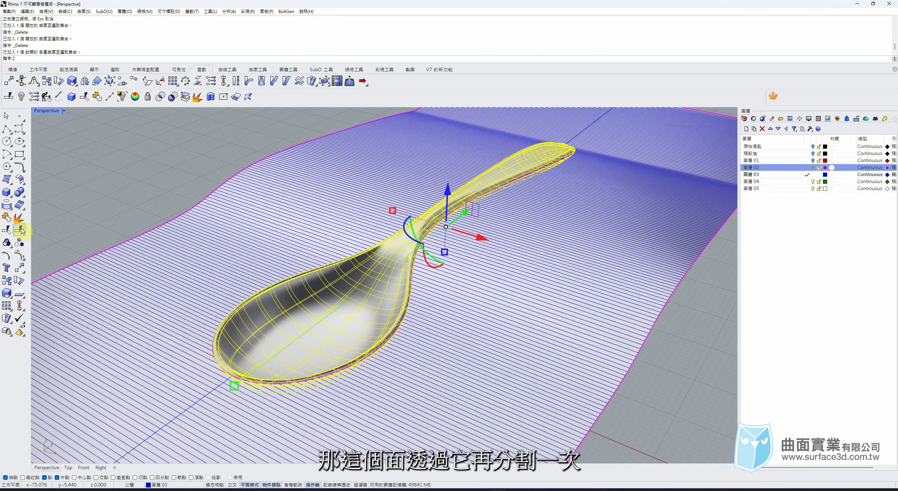
{"action": "left_click", "coordinate": [479, 304]}
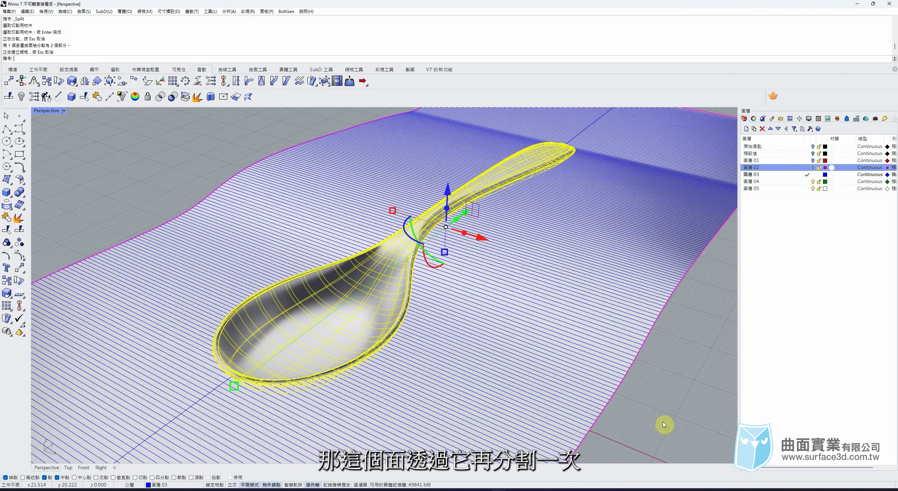
{"action": "left_click", "coordinate": [665, 425]}
{"action": "left_click", "coordinate": [333, 290]}
{"action": "left_click", "coordinate": [479, 290]}
{"action": "scroll", "coordinate": [381, 261], "scroll_direction": "down", "scroll_amount": 2}
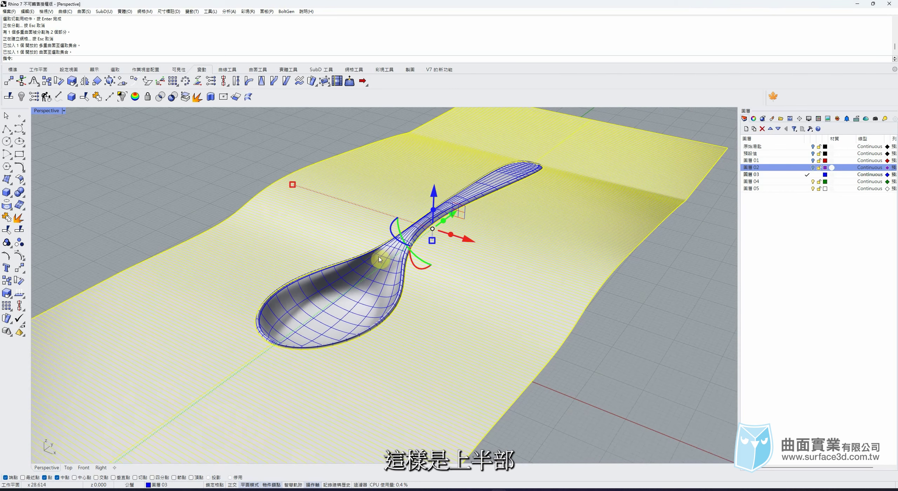
{"action": "right_click_drag", "start_coordinate": [463, 318], "coordinate": [463, 242]}
{"action": "key", "text": "Escape"}
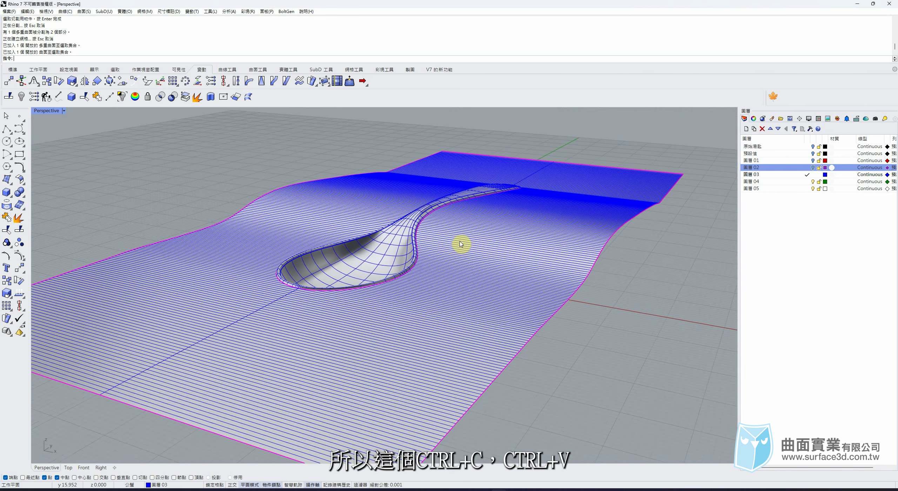
Duplicate the trimmed parting surface in place and join one copy to the spoon's upper half
{"action": "left_click", "coordinate": [474, 260]}
{"action": "key", "text": "ctrl+v"}
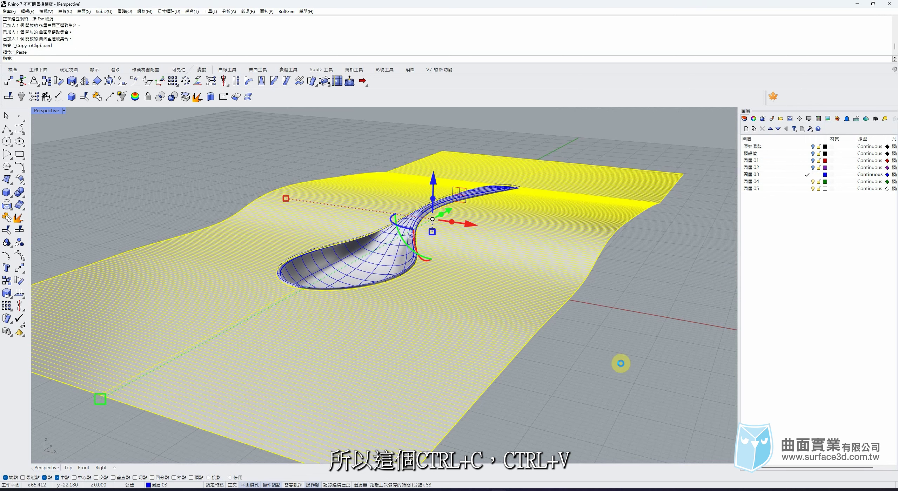
{"action": "left_click", "coordinate": [481, 263]}
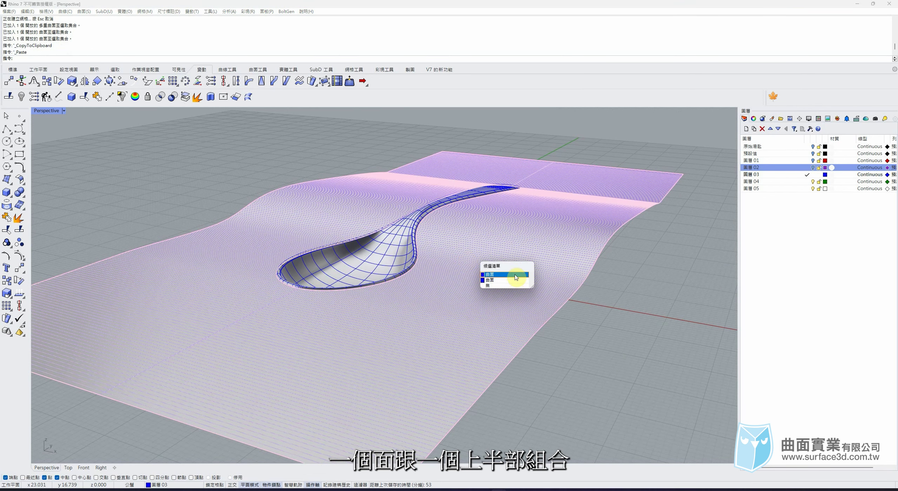
{"action": "left_click", "coordinate": [516, 277]}
{"action": "left_click", "coordinate": [390, 263], "text": "shift"}
{"action": "left_click", "coordinate": [7, 218]}
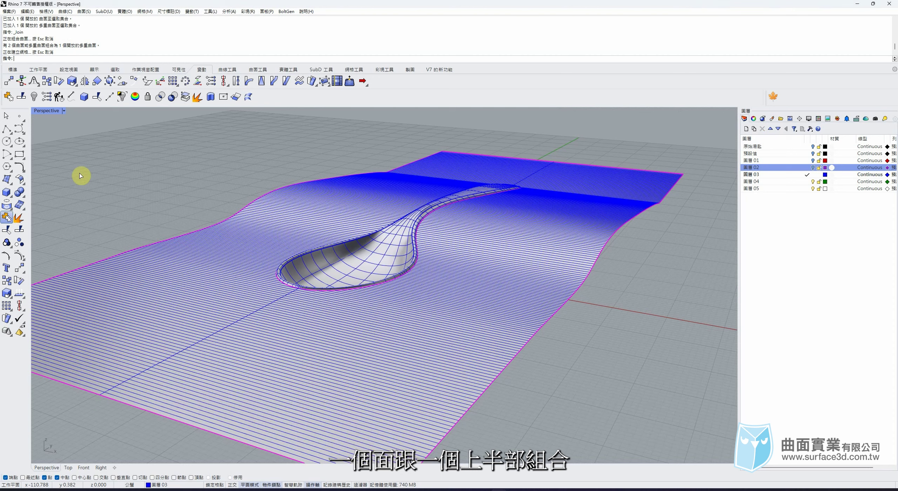
Join the other parting surface copy to the spoon's lower half
{"action": "right_click_drag", "start_coordinate": [470, 296], "coordinate": [471, 274]}
{"action": "left_click", "coordinate": [352, 191]}
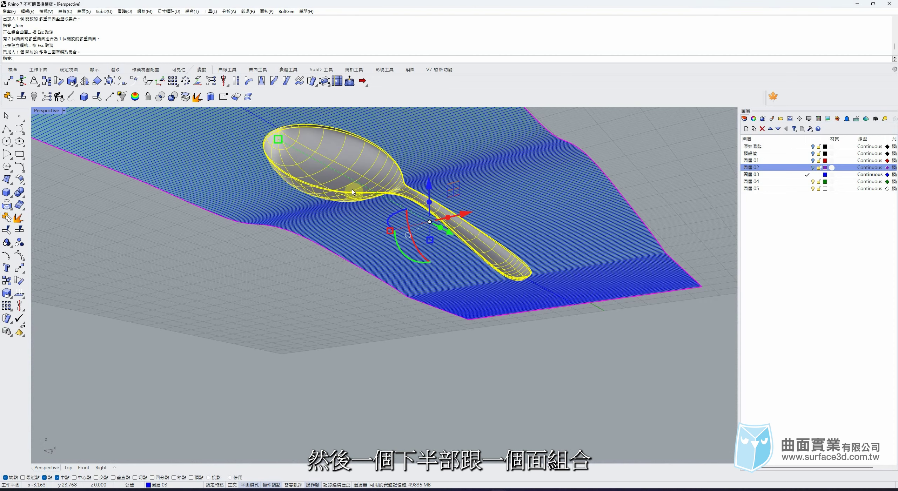
{"action": "left_click", "coordinate": [477, 167], "text": "shift"}
{"action": "left_click", "coordinate": [503, 182]}
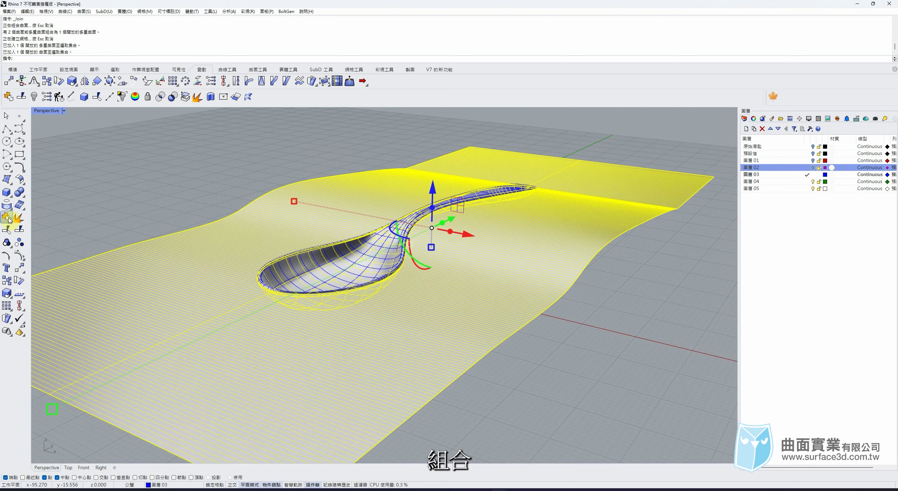
{"action": "left_click", "coordinate": [7, 217]}
Lift one joined mold surface to compare it with the other, and undo the move
{"action": "left_click", "coordinate": [371, 260]}
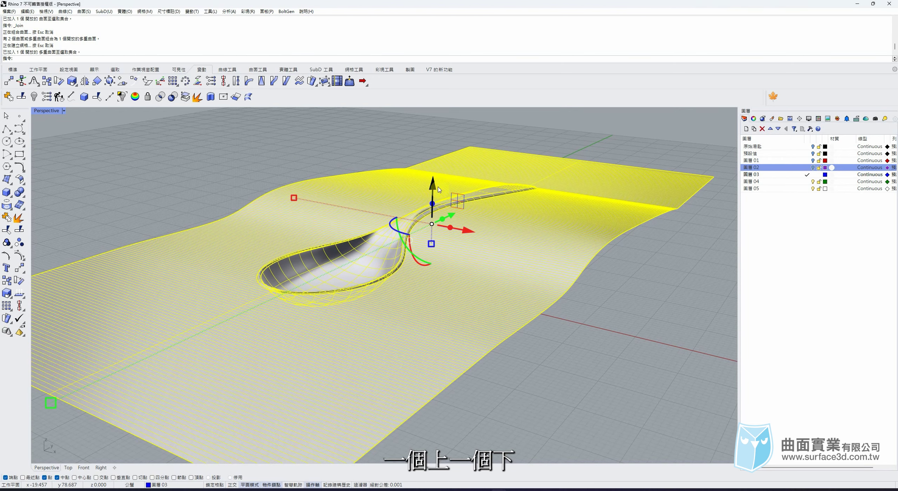
{"action": "left_click_drag", "start_coordinate": [435, 189], "coordinate": [435, 149]}
{"action": "left_click", "coordinate": [578, 363]}
{"action": "right_click_drag", "start_coordinate": [578, 364], "coordinate": [499, 308]}
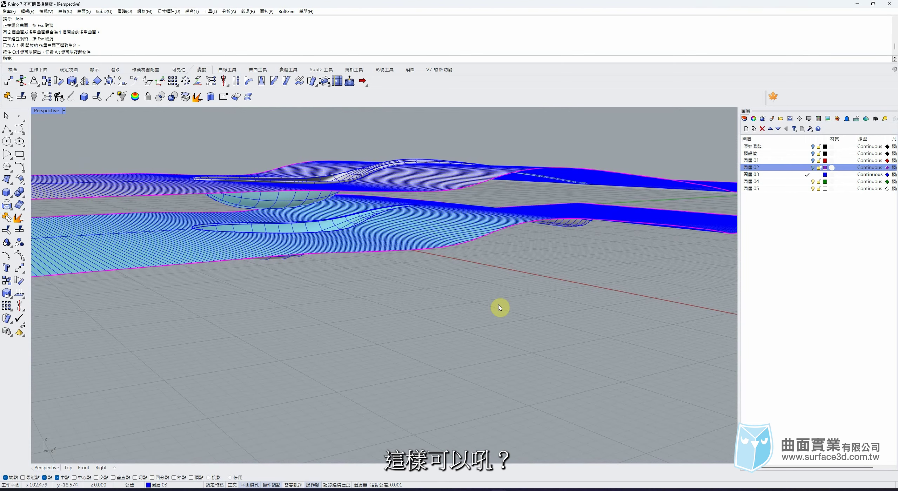
{"action": "key", "text": "ctrl+z"}
{"action": "right_click_drag", "start_coordinate": [497, 357], "coordinate": [511, 329]}
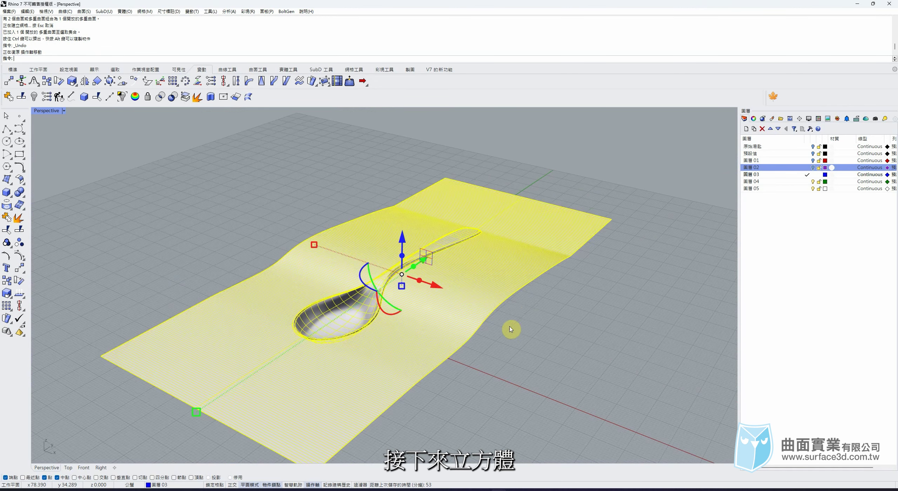
{"action": "left_click", "coordinate": [512, 329]}
Make 圖層 02 current, hide 圖層 03 and show the hidden block
{"action": "middle_click", "coordinate": [540, 219]}
{"action": "left_click", "coordinate": [546, 228]}
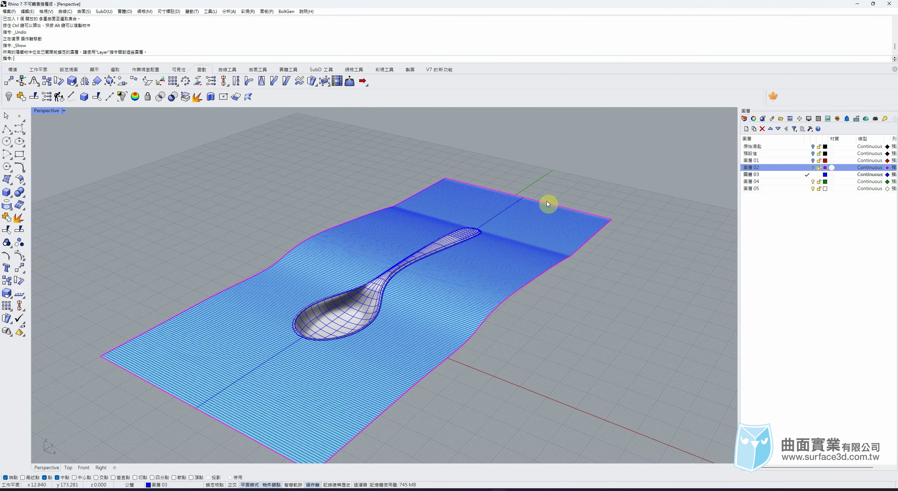
{"action": "left_click", "coordinate": [806, 170]}
{"action": "left_click", "coordinate": [813, 175]}
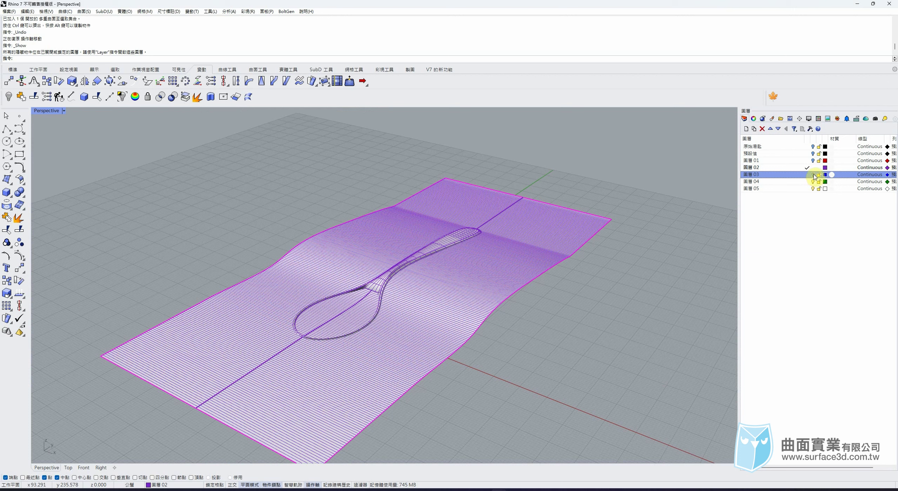
{"action": "middle_click", "coordinate": [531, 138]}
{"action": "left_click", "coordinate": [536, 150]}
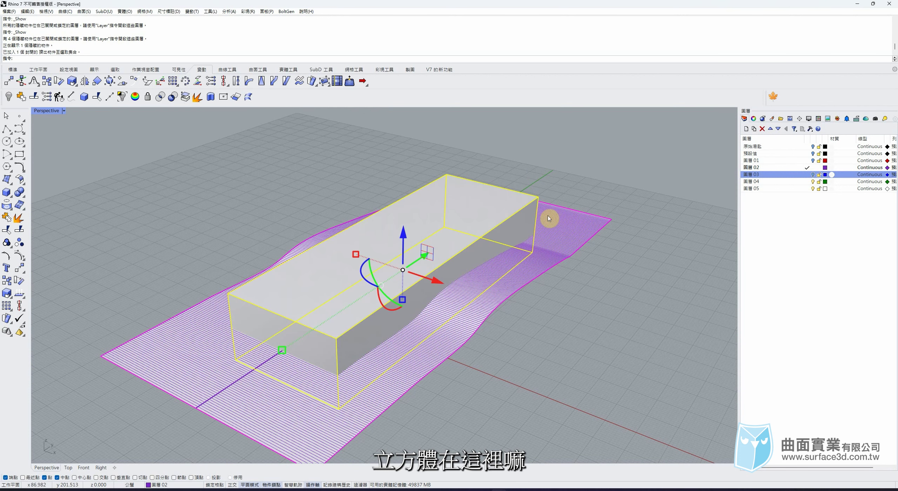
Copy the block to 圖層 04, make 圖層 03 current and visible, and hide 圖層 02
{"action": "right_click", "coordinate": [805, 182]}
{"action": "left_click", "coordinate": [828, 313]}
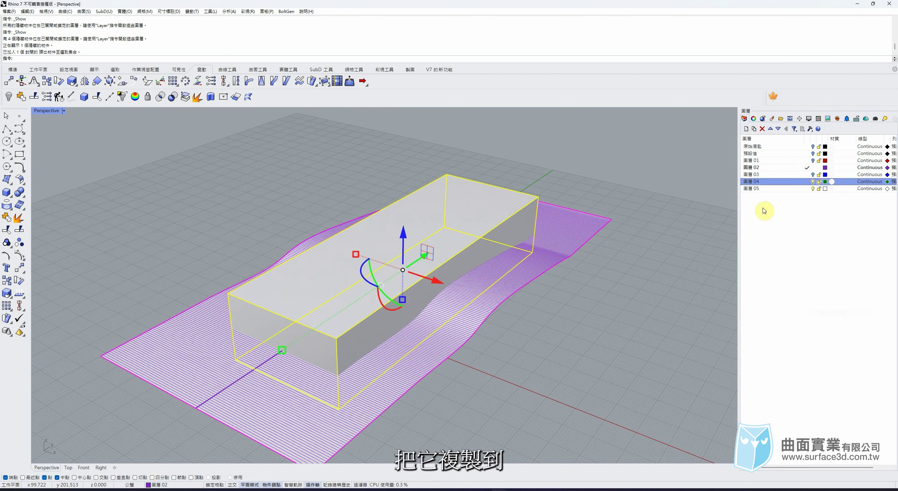
{"action": "left_click", "coordinate": [813, 167]}
{"action": "left_click", "coordinate": [813, 175]}
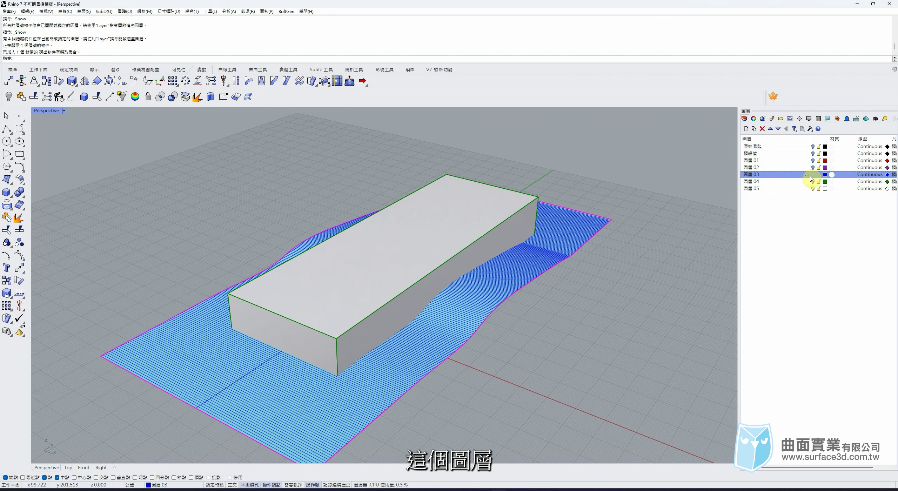
{"action": "left_click", "coordinate": [807, 174]}
Copy the two joined mold surfaces to 圖層 04, make that layer current, and hide 圖層 03
{"action": "left_click", "coordinate": [813, 182]}
{"action": "left_click", "coordinate": [547, 240]}
{"action": "left_click_drag", "start_coordinate": [622, 202], "coordinate": [595, 242]}
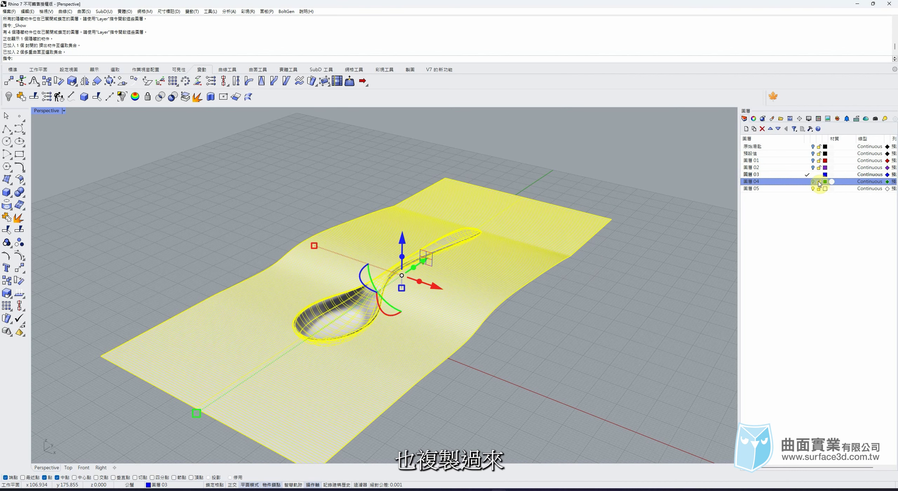
{"action": "right_click", "coordinate": [803, 182]}
{"action": "left_click", "coordinate": [821, 314]}
{"action": "left_click", "coordinate": [807, 182]}
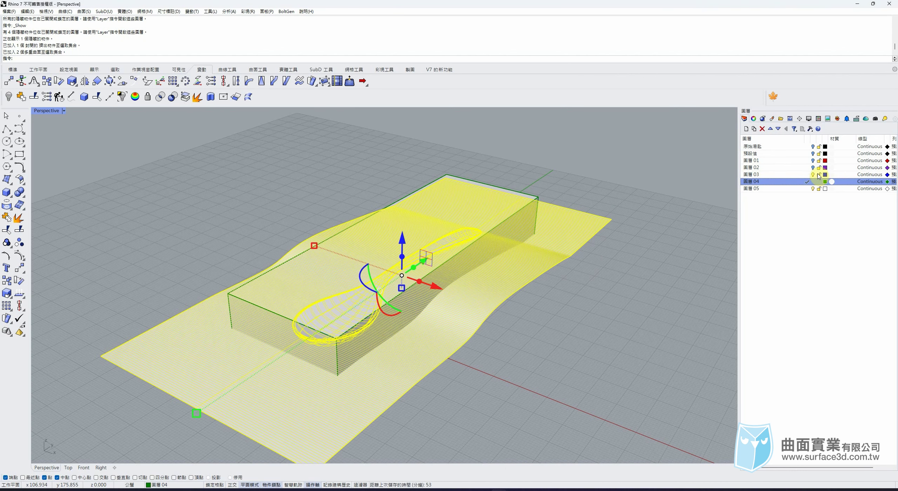
{"action": "left_click", "coordinate": [813, 175]}
Duplicate the block in place on 圖層 04 so there are two coincident blocks
{"action": "right_click_drag", "start_coordinate": [571, 295], "coordinate": [485, 282]}
{"action": "left_click", "coordinate": [490, 284]}
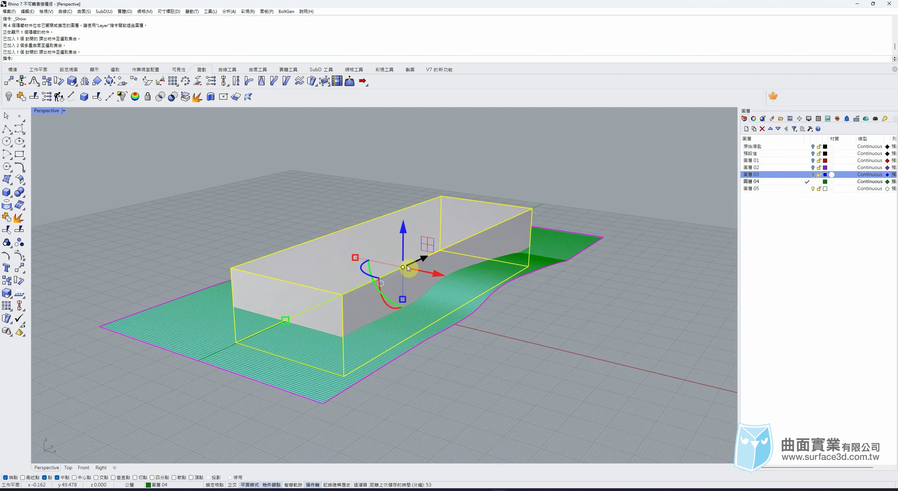
{"action": "key", "text": "ctrl+c"}
{"action": "key", "text": "ctrl+v"}
{"action": "scroll", "coordinate": [404, 351], "scroll_direction": "up", "scroll_amount": 2}
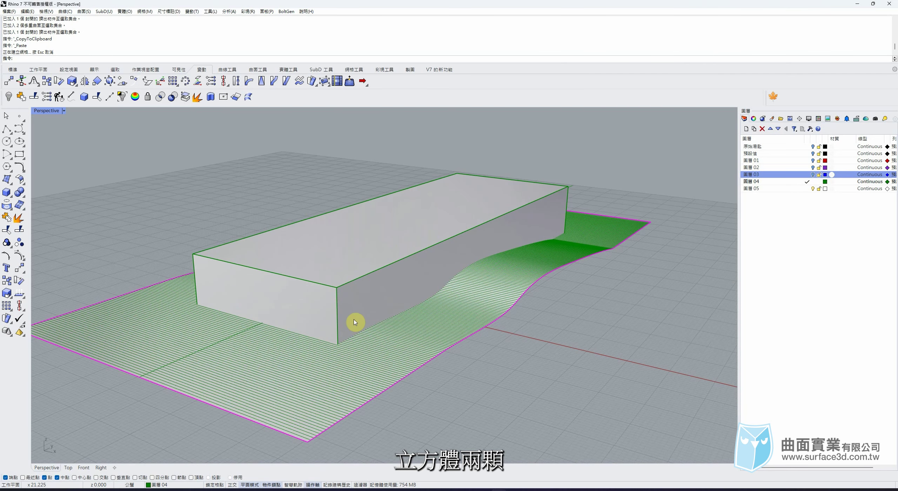
{"action": "right_click_drag", "start_coordinate": [491, 252], "coordinate": [491, 244], "text": "shift"}
Boolean-difference one of the coincident blocks with one of the joined mold surfaces
{"action": "left_click", "coordinate": [291, 75]}
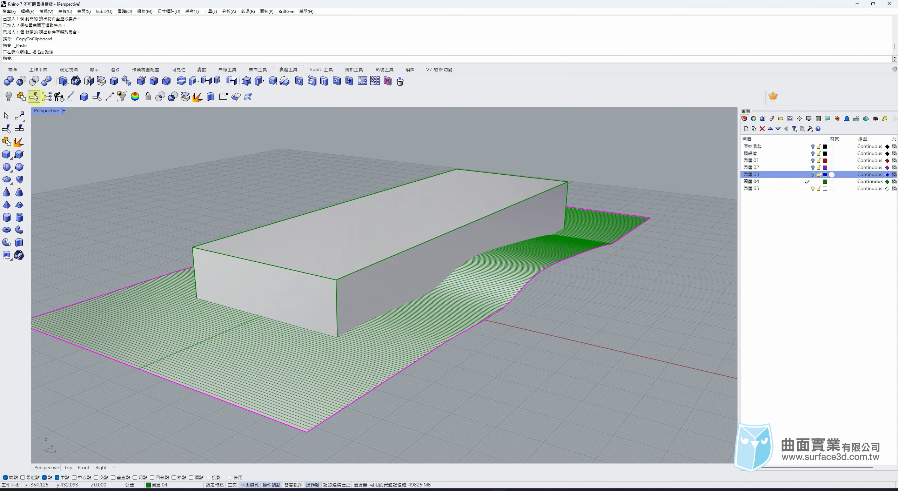
{"action": "left_click", "coordinate": [21, 81]}
{"action": "left_click", "coordinate": [546, 204]}
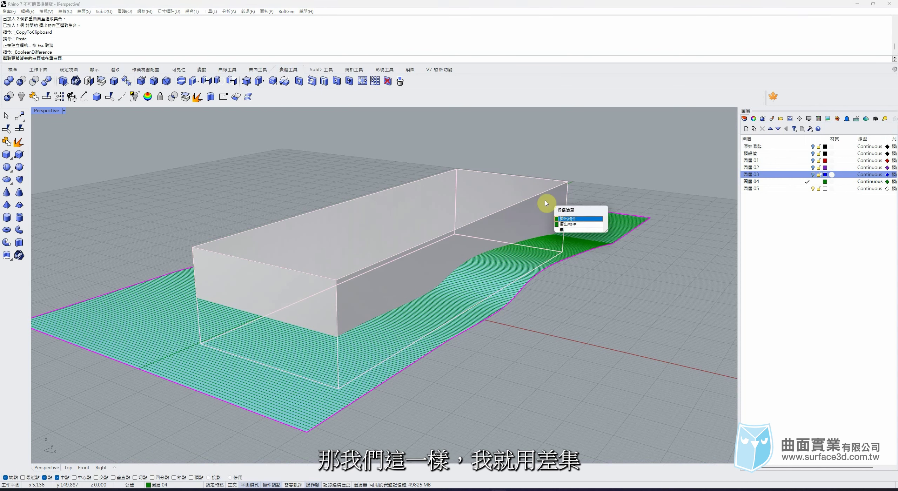
{"action": "left_click", "coordinate": [566, 218]}
{"action": "key", "text": "Return"}
{"action": "left_click", "coordinate": [608, 229]}
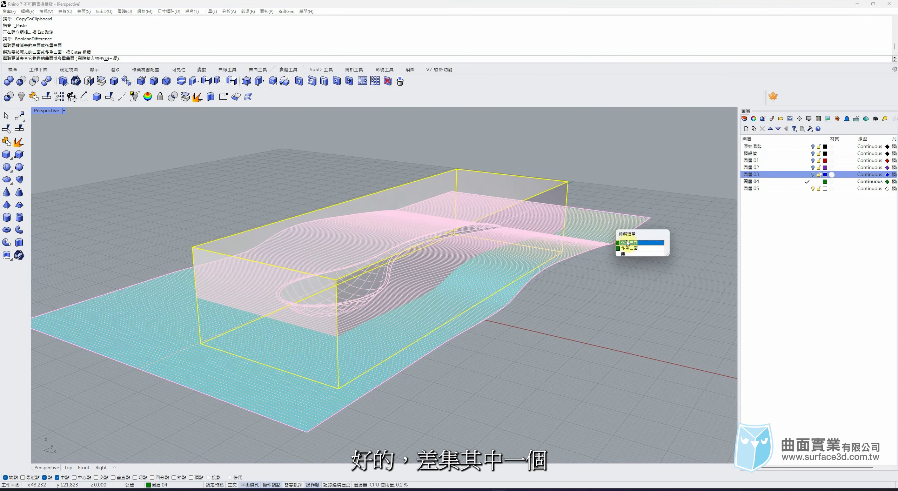
{"action": "left_click", "coordinate": [627, 246]}
{"action": "key", "text": "Return"}
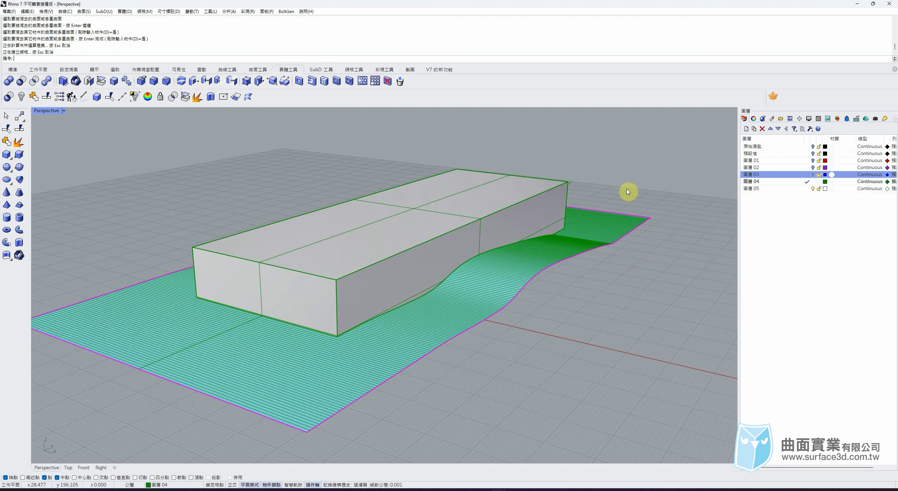
Select the cut upper mold half and examine its spoon-shaped parting face from several angles
{"action": "right_click_drag", "start_coordinate": [631, 181], "coordinate": [483, 197]}
{"action": "left_click", "coordinate": [474, 224]}
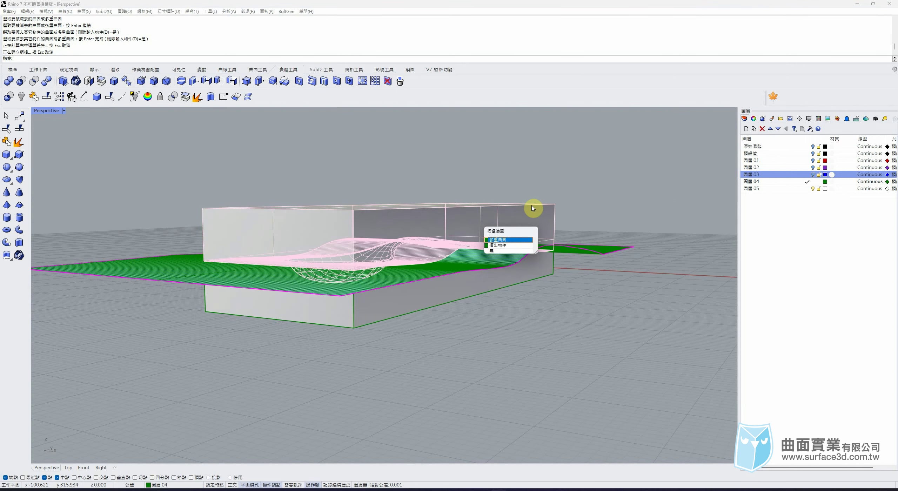
{"action": "left_click", "coordinate": [515, 240]}
{"action": "right_click_drag", "start_coordinate": [514, 239], "coordinate": [581, 200]}
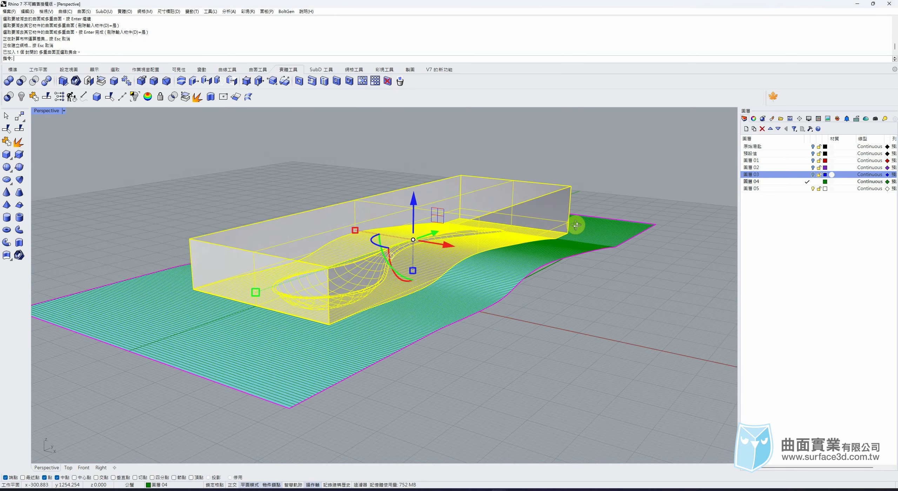
{"action": "scroll", "coordinate": [361, 286], "scroll_direction": "up", "scroll_amount": 8}
{"action": "scroll", "coordinate": [312, 266], "scroll_direction": "down", "scroll_amount": 6}
{"action": "left_click", "coordinate": [613, 170]}
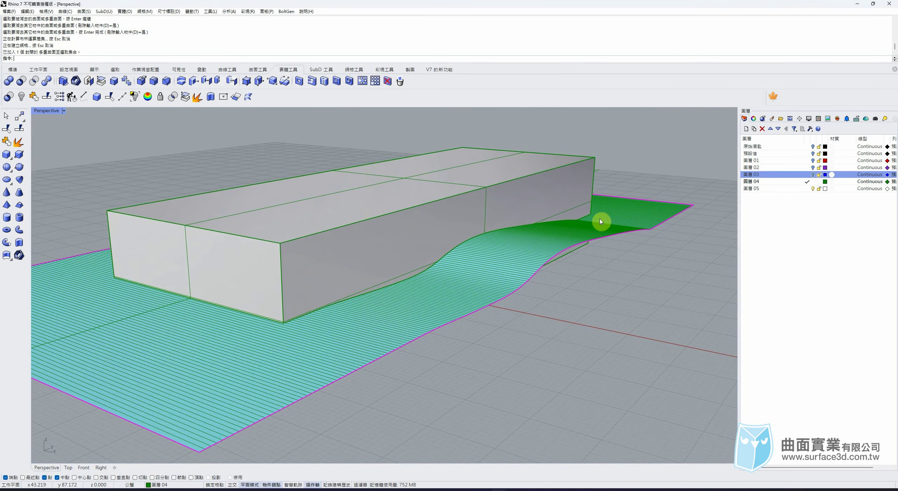
Boolean-difference the remaining uncut block with the other joined mold surface to form the lower half
{"action": "right_click_drag", "start_coordinate": [575, 298], "coordinate": [572, 277]}
{"action": "left_click", "coordinate": [558, 261]}
{"action": "right_click", "coordinate": [592, 273]}
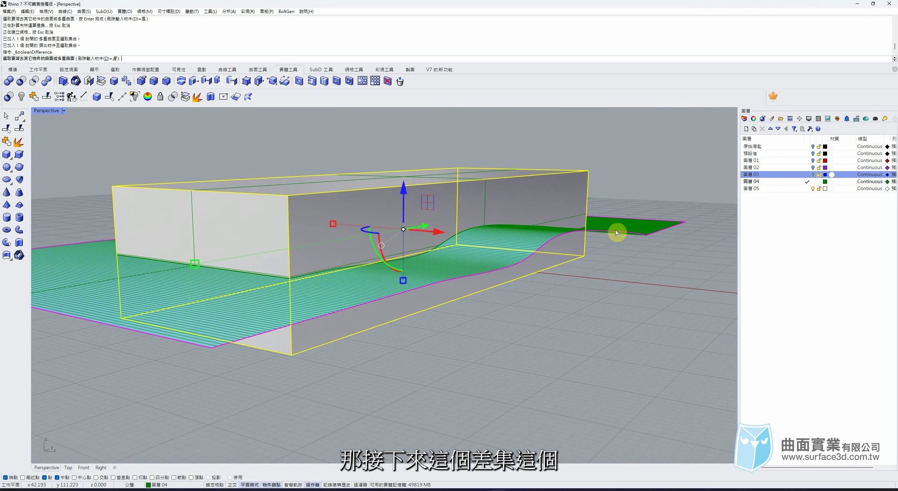
{"action": "left_click", "coordinate": [616, 233]}
{"action": "key", "text": "Return"}
Select the upper and lower mold halves in turn to check how the block was split
{"action": "left_click", "coordinate": [553, 271]}
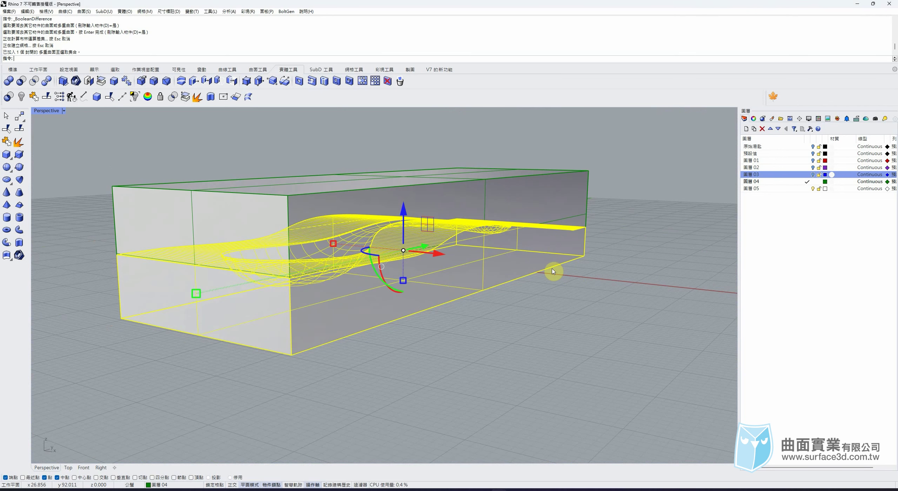
{"action": "right_click_drag", "start_coordinate": [553, 271], "coordinate": [557, 296]}
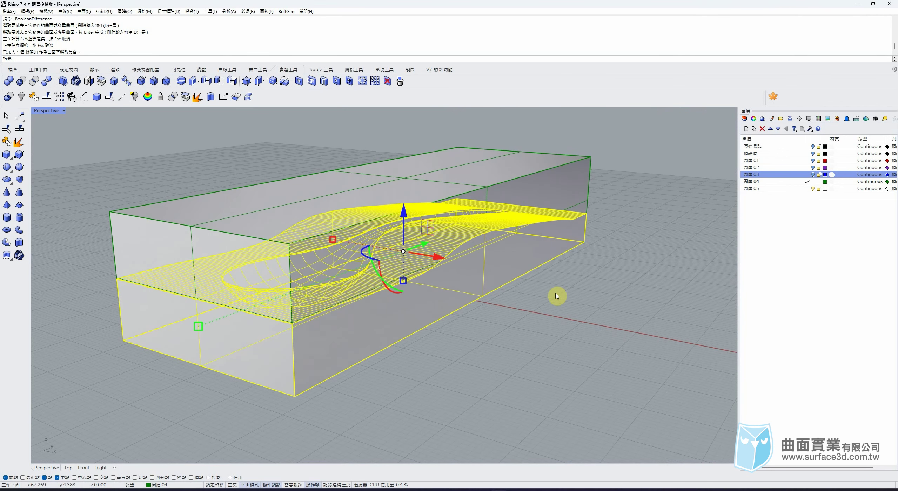
{"action": "left_click", "coordinate": [579, 318]}
{"action": "left_click", "coordinate": [426, 316]}
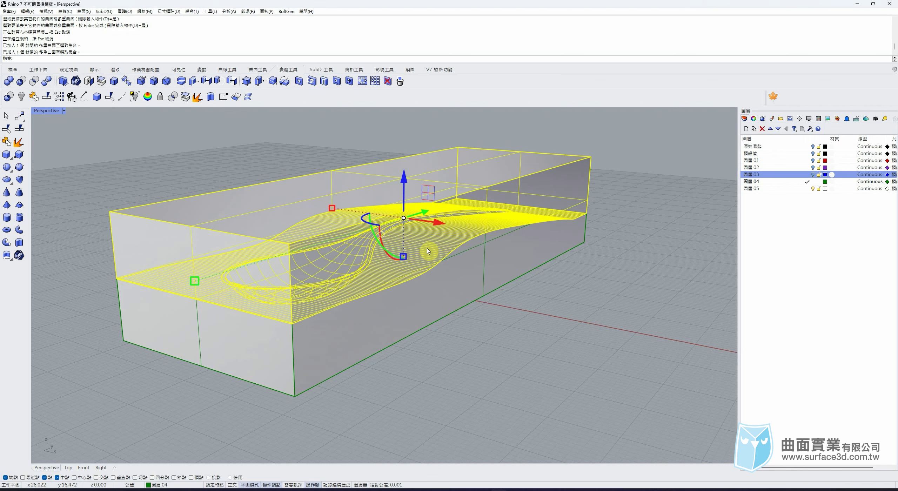
{"action": "left_click", "coordinate": [432, 317]}
{"action": "left_click", "coordinate": [386, 282]}
{"action": "left_click", "coordinate": [367, 334]}
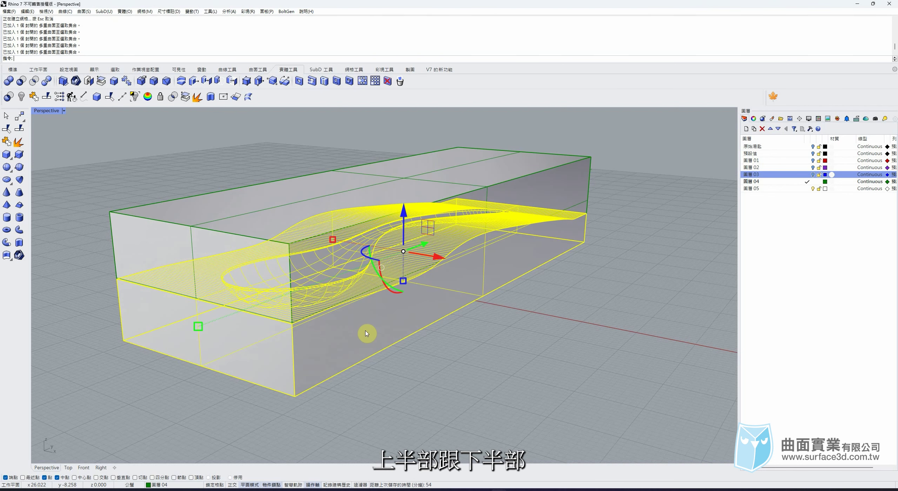
{"action": "right_click_drag", "start_coordinate": [500, 353], "coordinate": [419, 277]}
Lift the upper mold half straight up off the lower one to open the mold
{"action": "left_click", "coordinate": [410, 235]}
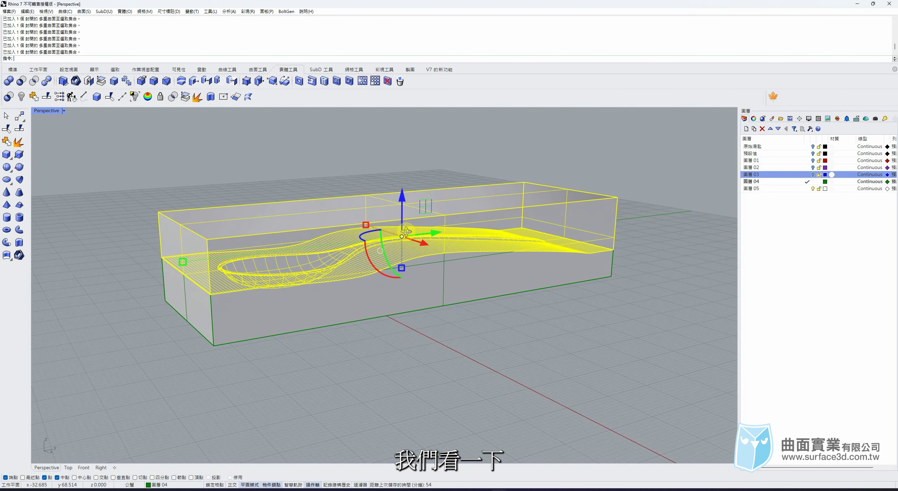
{"action": "left_click_drag", "start_coordinate": [402, 207], "coordinate": [400, 176]}
{"action": "left_click", "coordinate": [618, 219]}
{"action": "right_click_drag", "start_coordinate": [618, 219], "coordinate": [499, 258]}
Show the original spoon layer and lower the bottom mold half so the spoon floats between both halves
{"action": "left_click", "coordinate": [812, 147]}
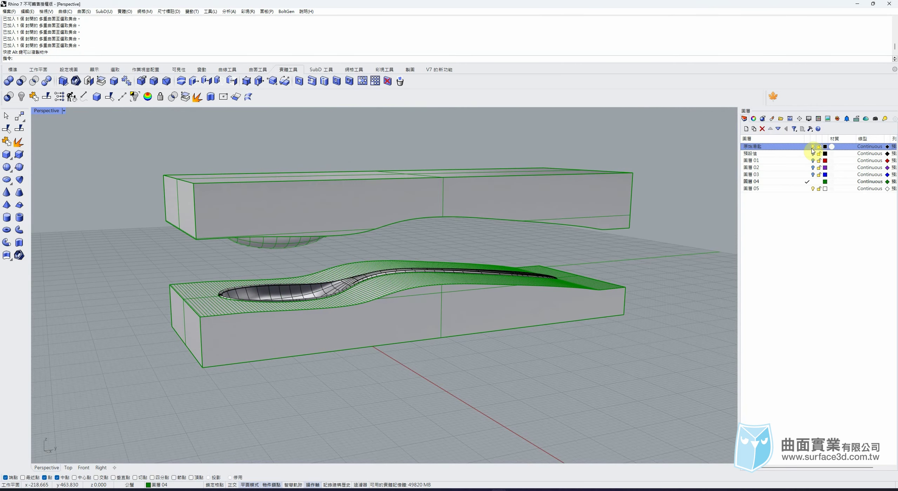
{"action": "right_click_drag", "start_coordinate": [633, 265], "coordinate": [491, 290]}
{"action": "left_click", "coordinate": [491, 289]}
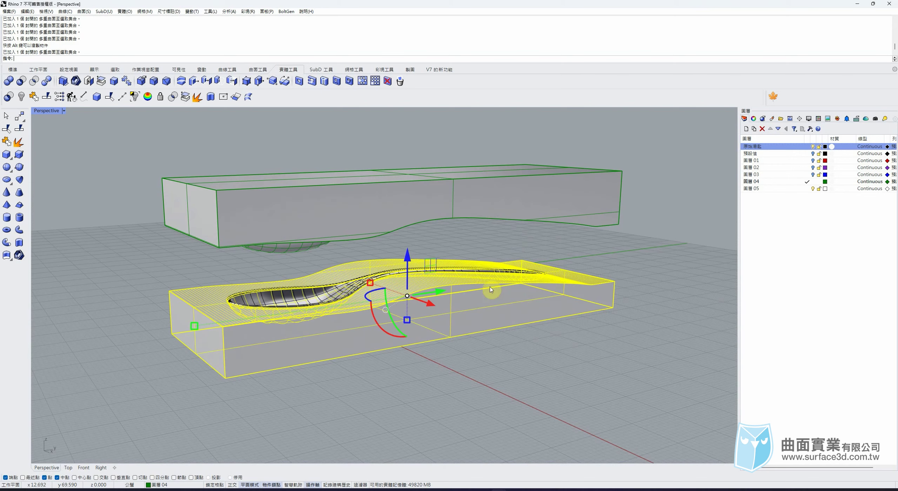
{"action": "left_click_drag", "start_coordinate": [407, 255], "coordinate": [407, 298]}
{"action": "left_click", "coordinate": [567, 275]}
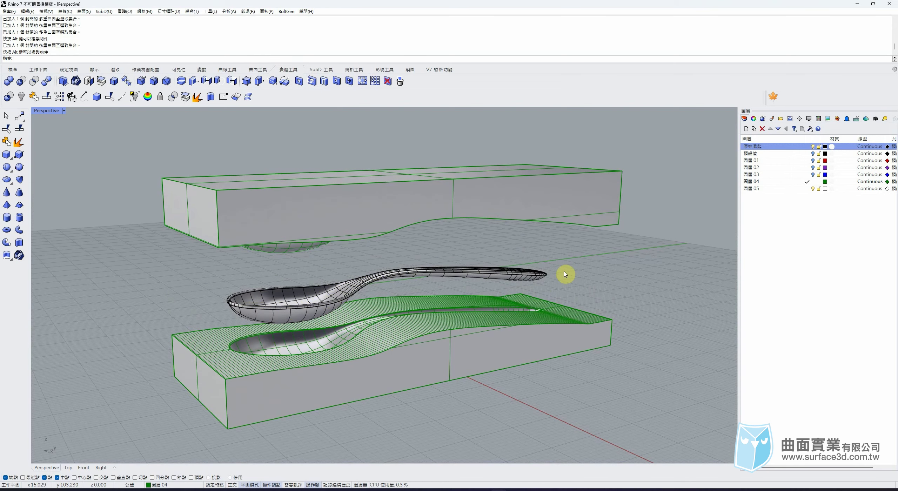
{"action": "mouse_move", "coordinate": [567, 275]}
{"action": "right_mouse_down"}
{"action": "mouse_move", "coordinate": [568, 260]}
{"action": "mouse_move", "coordinate": [645, 257]}
{"action": "mouse_move", "coordinate": [551, 257]}
{"action": "mouse_move", "coordinate": [537, 278]}
{"action": "mouse_move", "coordinate": [493, 256]}
{"action": "mouse_move", "coordinate": [535, 245]}
{"action": "mouse_move", "coordinate": [537, 262]}
{"action": "mouse_move", "coordinate": [559, 265]}
{"action": "right_mouse_up"}
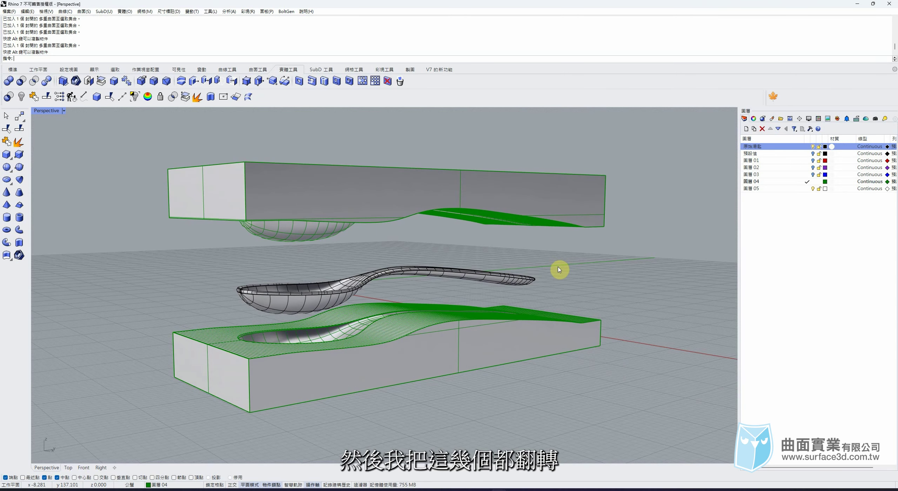
Undo both mold half moves and the display of the original spoon layer
{"action": "key", "text": "ctrl+z"}
{"action": "key", "text": "ctrl+z"}
{"action": "right_click_drag", "start_coordinate": [588, 251], "coordinate": [483, 263]}
{"action": "key", "text": "ctrl+z"}
Flip the upper mold half upside down and place it beside the lower half with both cavity faces upward
{"action": "left_click", "coordinate": [411, 275]}
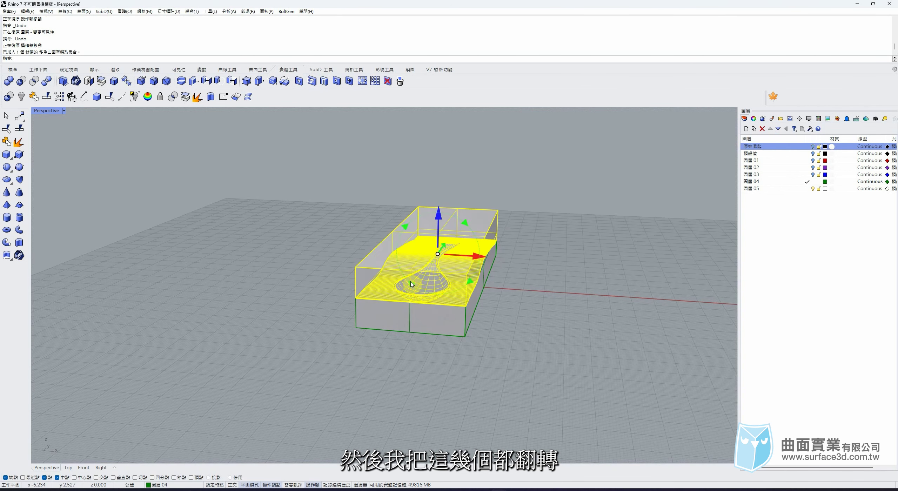
{"action": "left_click_drag", "start_coordinate": [411, 284], "coordinate": [484, 233]}
{"action": "left_click_drag", "start_coordinate": [400, 253], "coordinate": [506, 259]}
{"action": "right_click_drag", "start_coordinate": [550, 242], "coordinate": [523, 242]}
{"action": "left_click_drag", "start_coordinate": [547, 316], "coordinate": [549, 340]}
{"action": "left_click", "coordinate": [610, 198]}
{"action": "right_click_drag", "start_coordinate": [610, 198], "coordinate": [606, 212]}
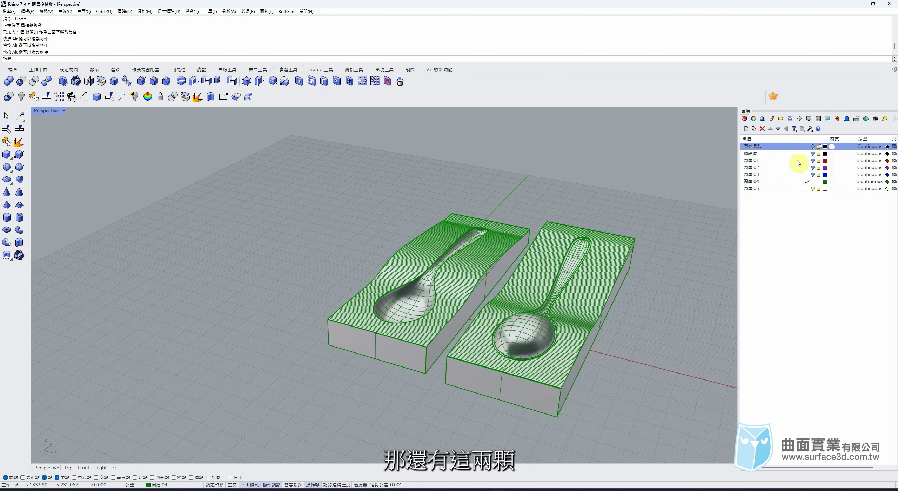
Show 圖層 01 and make it current, hide 圖層 04, and unlock the first method's two mold halves
{"action": "left_click", "coordinate": [813, 161]}
{"action": "left_click", "coordinate": [807, 160]}
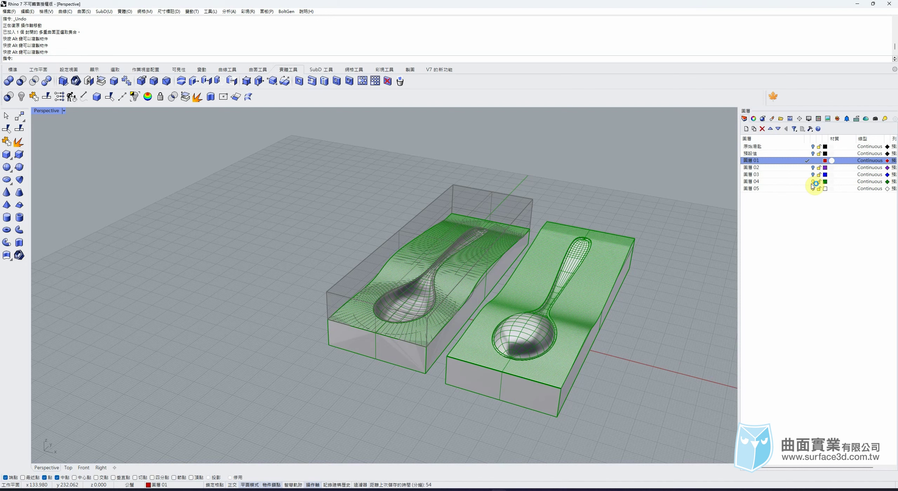
{"action": "left_click", "coordinate": [813, 181]}
{"action": "middle_click", "coordinate": [504, 244]}
{"action": "left_click", "coordinate": [516, 190]}
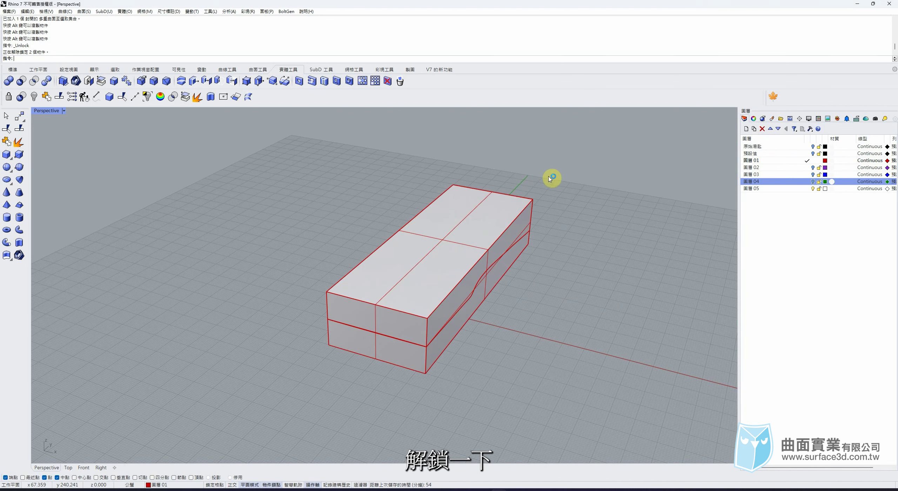
Flip the upper mold half on 圖層 01 upside down
{"action": "left_click", "coordinate": [493, 258]}
{"action": "right_click_drag", "start_coordinate": [418, 292], "coordinate": [420, 271]}
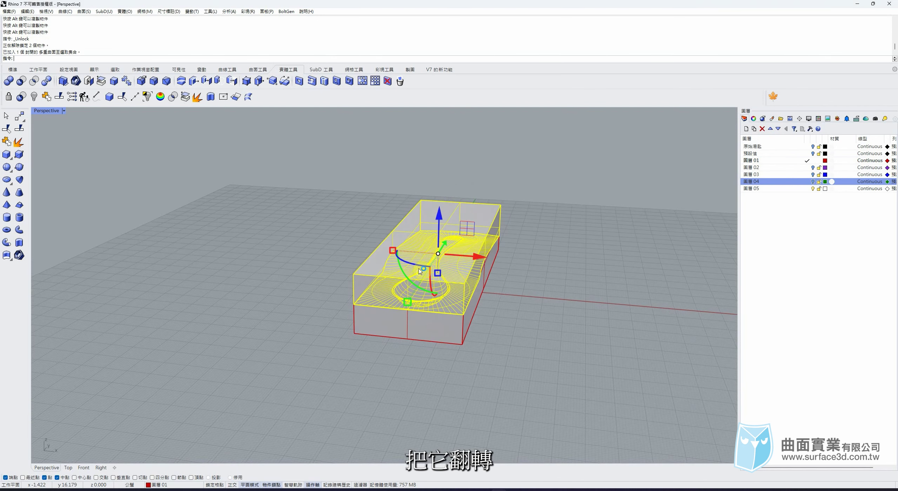
{"action": "left_click_drag", "start_coordinate": [420, 289], "coordinate": [484, 174], "text": "shift"}
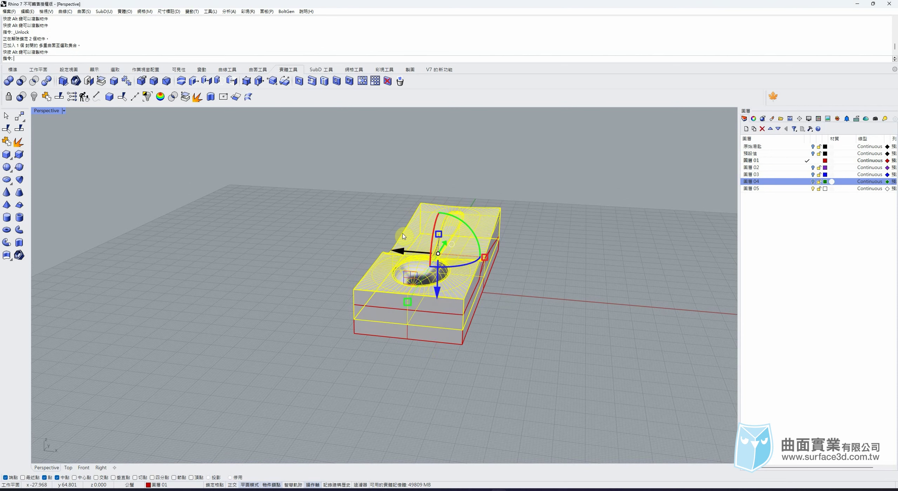